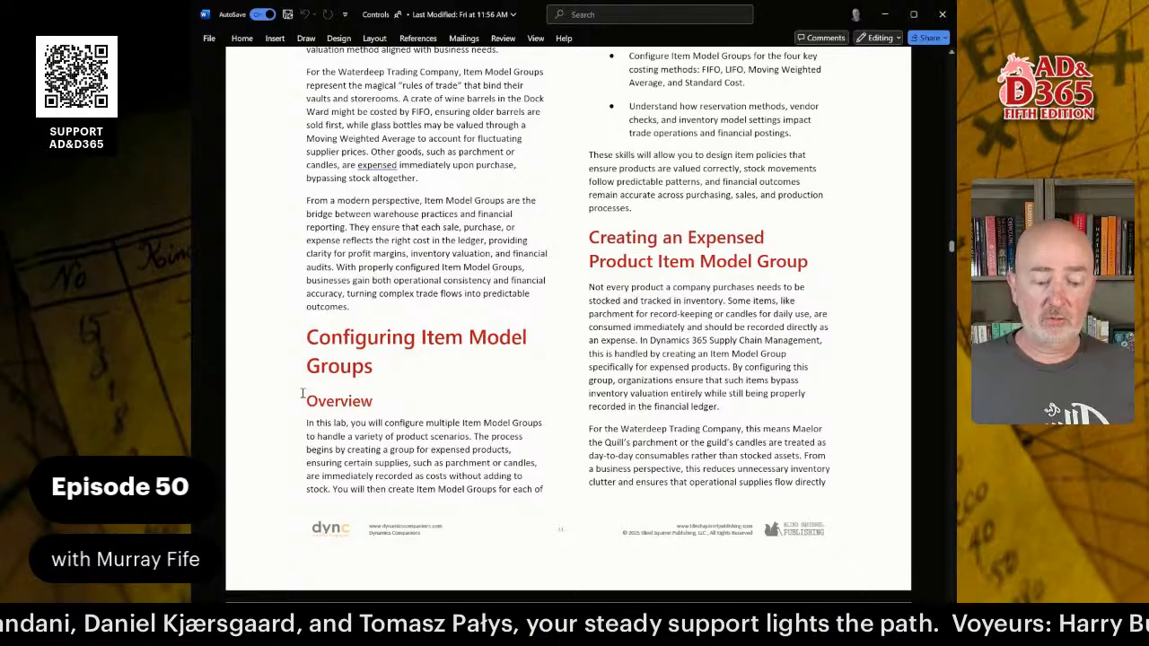
# Scroll through the Item Model Group sections of the lab guide in Word.
pyautogui.scroll(-5, 611, 230)
pyautogui.scroll(-4, 612, 231)
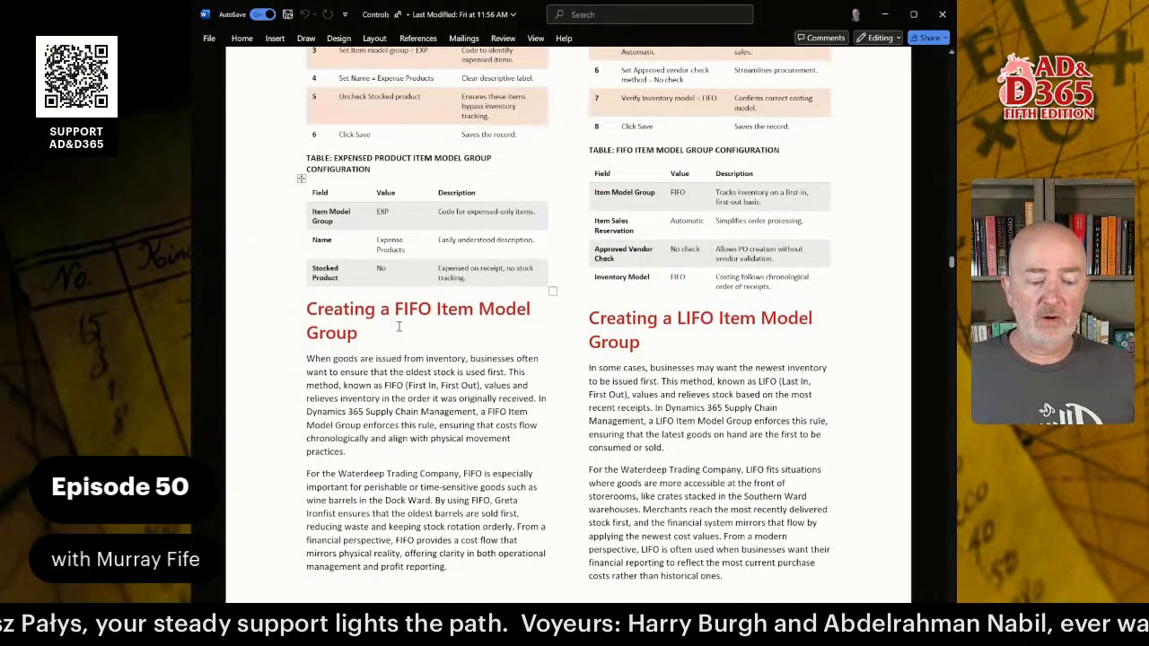
pyautogui.scroll(-12, 398, 327)
pyautogui.scroll(1, 551, 206)
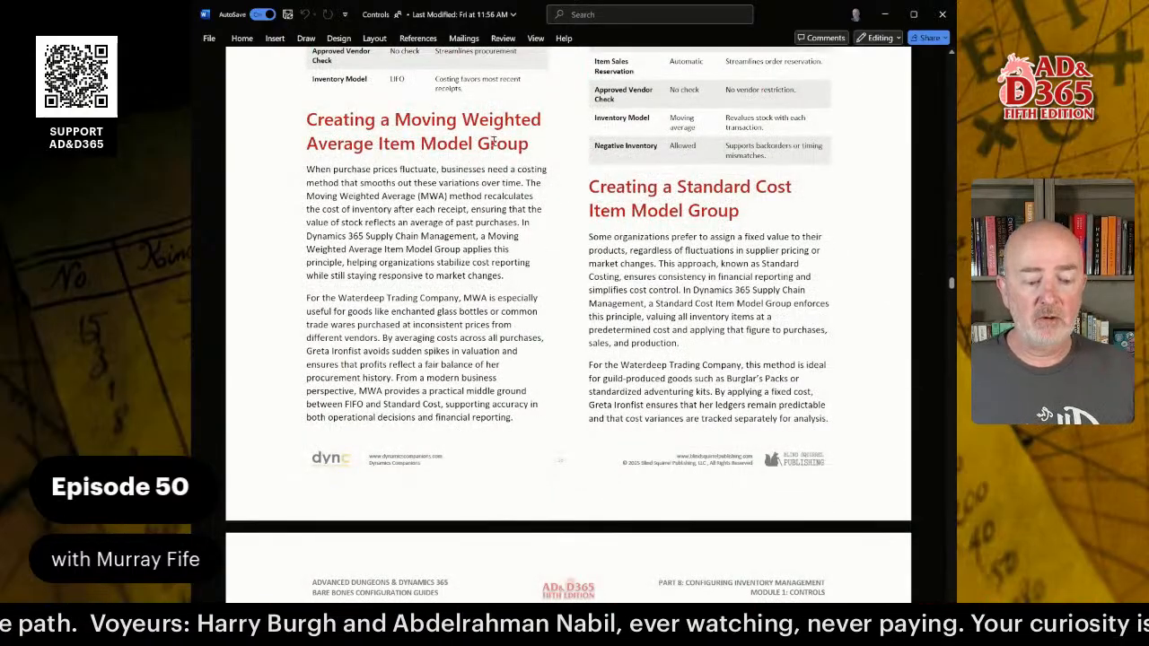
pyautogui.scroll(-15, 493, 142)
pyautogui.scroll(-20, 568, 228)
pyautogui.scroll(15, 587, 206)
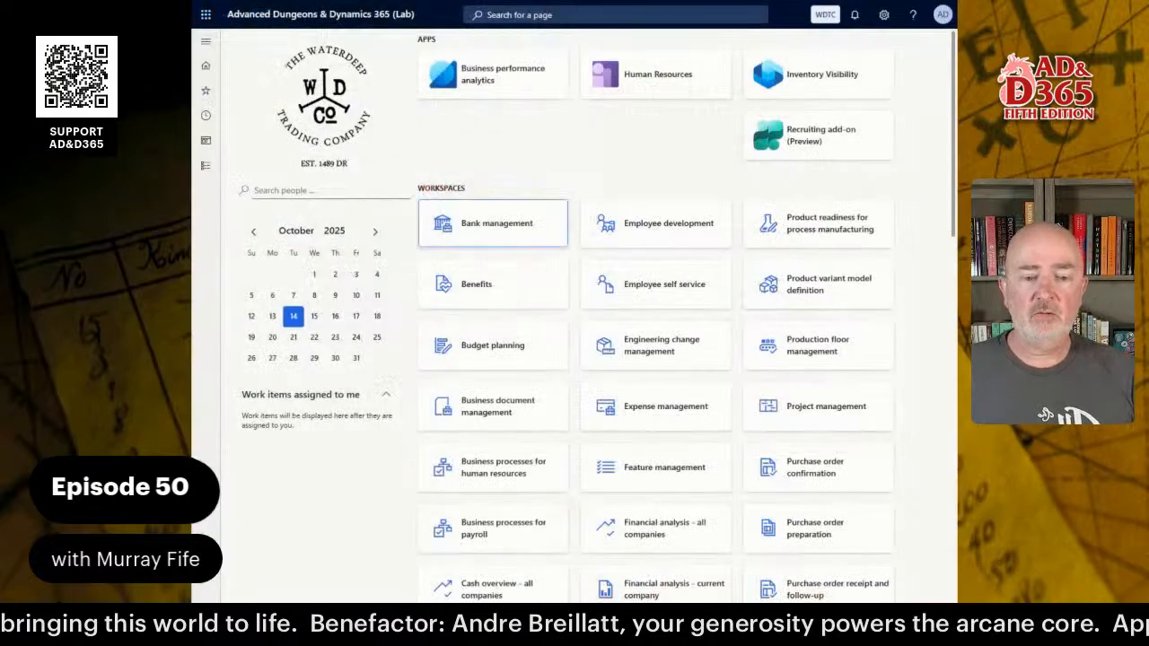
# Search for 'item mod' and open Inventory management > Setup > Inventory > Item model groups.
pyautogui.click(551, 15)
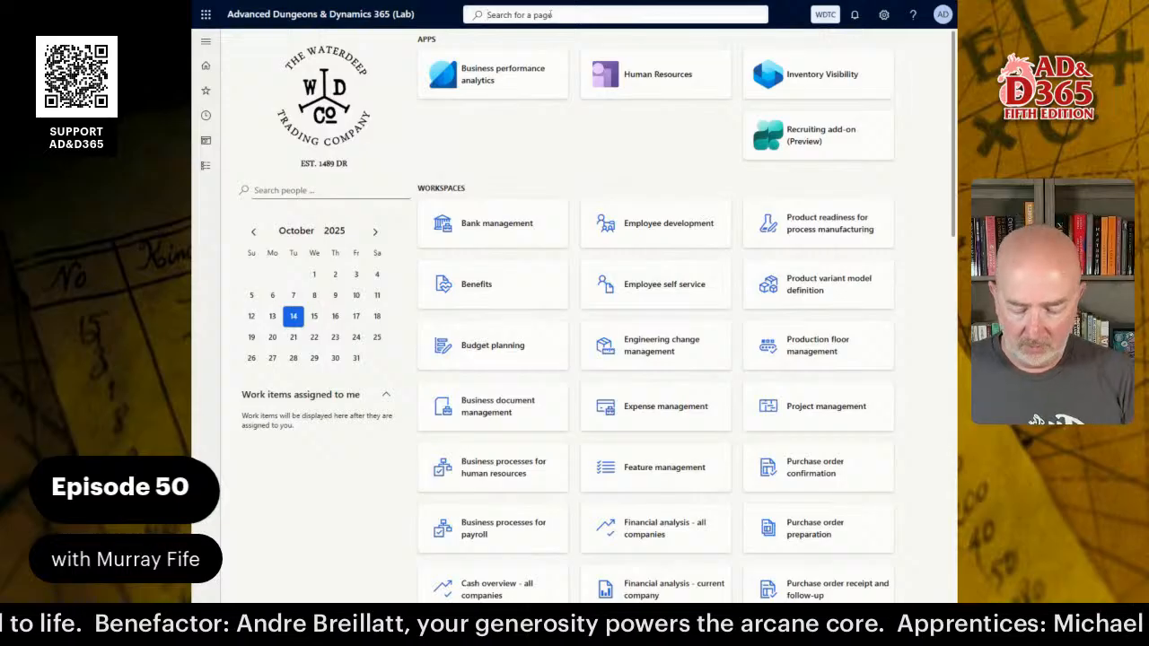
pyautogui.write('item mod')
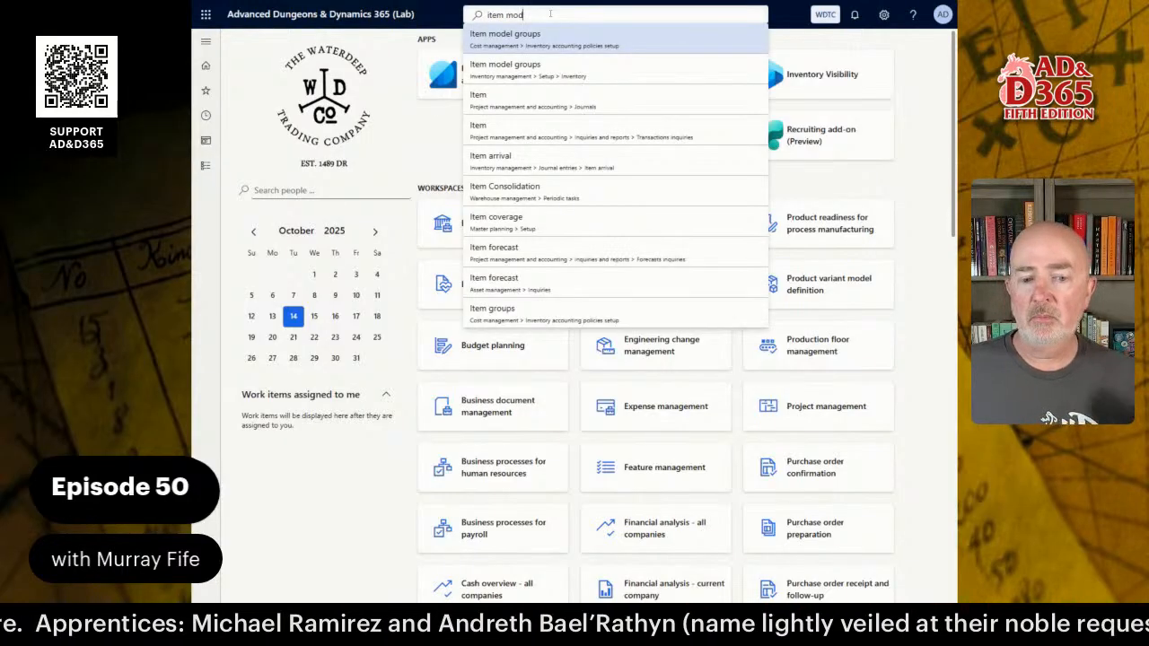
pyautogui.press('Down')
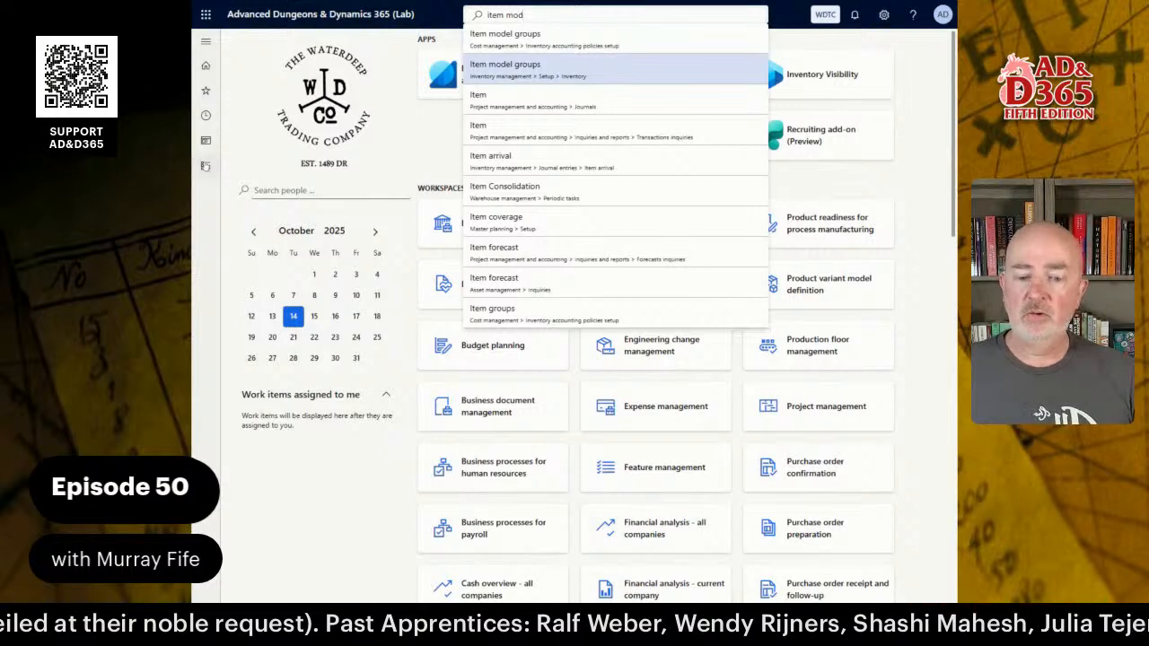
pyautogui.click(206, 166)
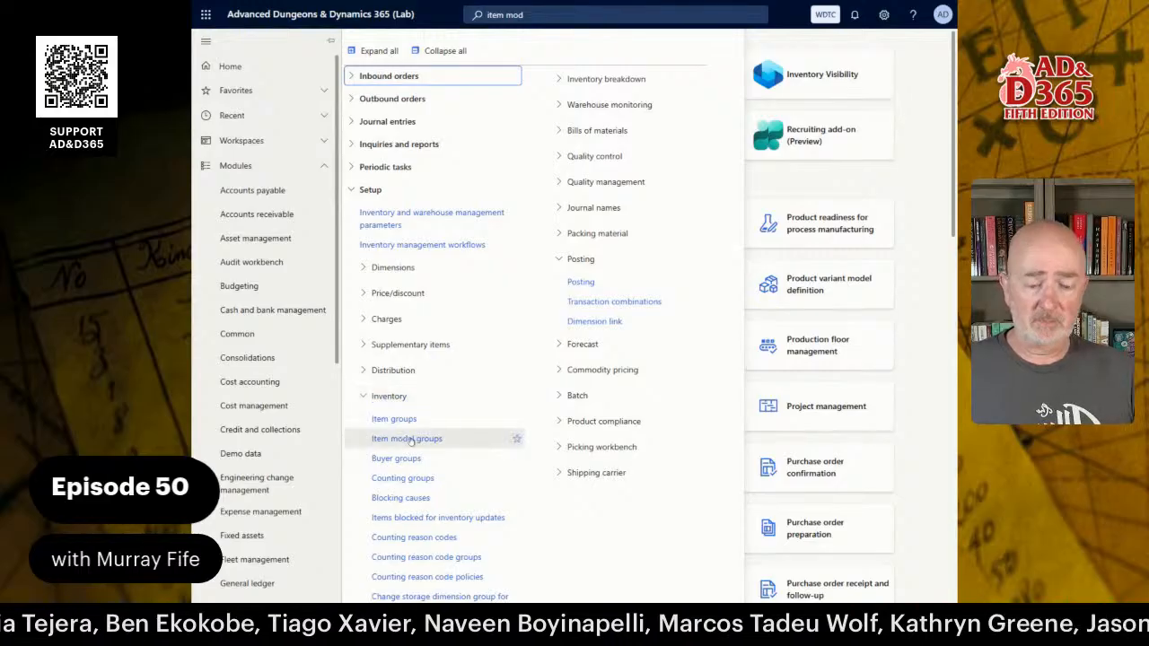
pyautogui.click(408, 439)
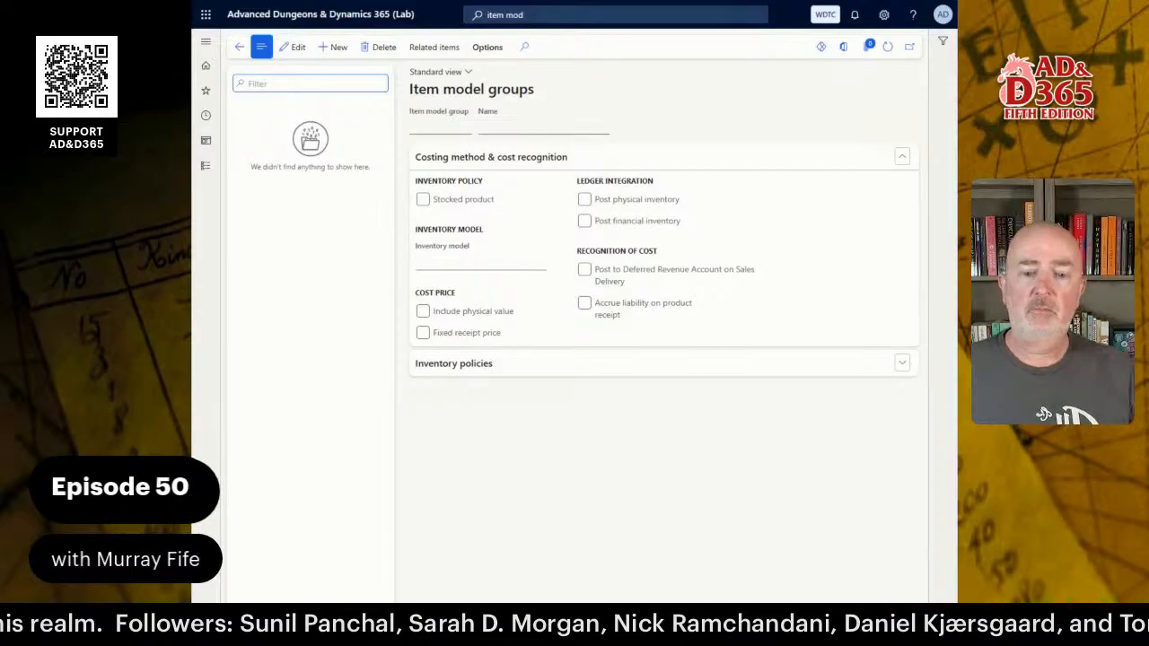
# Create item model group EXPENSED named 'Expensed Cost Model' with Stocked product unchecked.
pyautogui.click(334, 47)
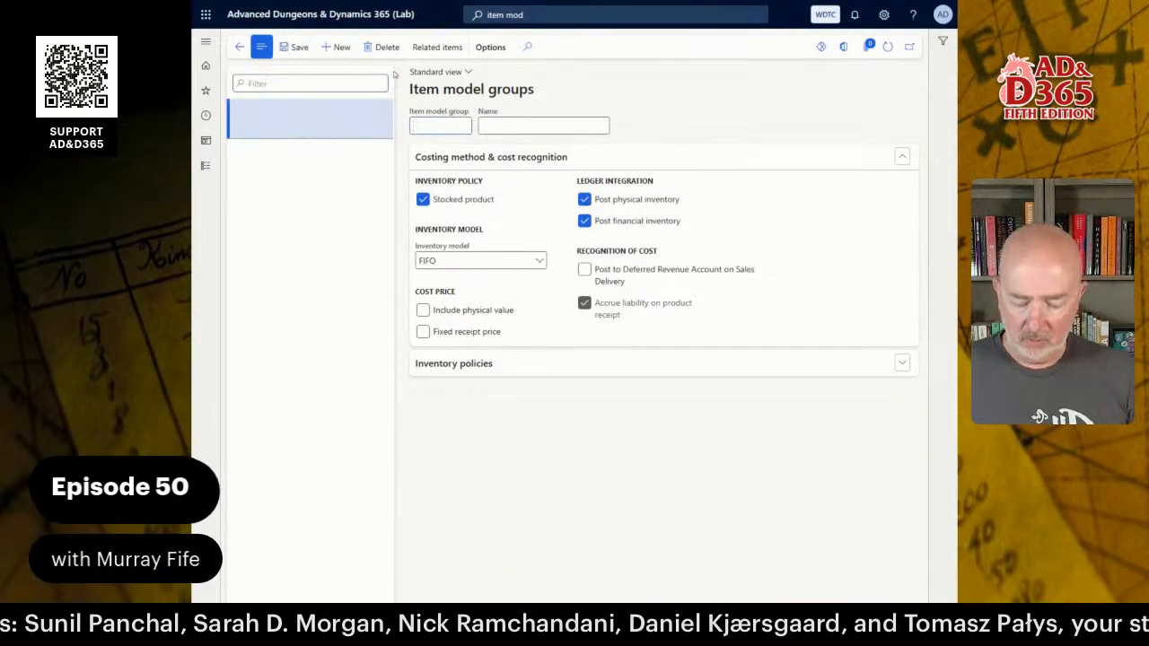
pyautogui.write('EXPEN')
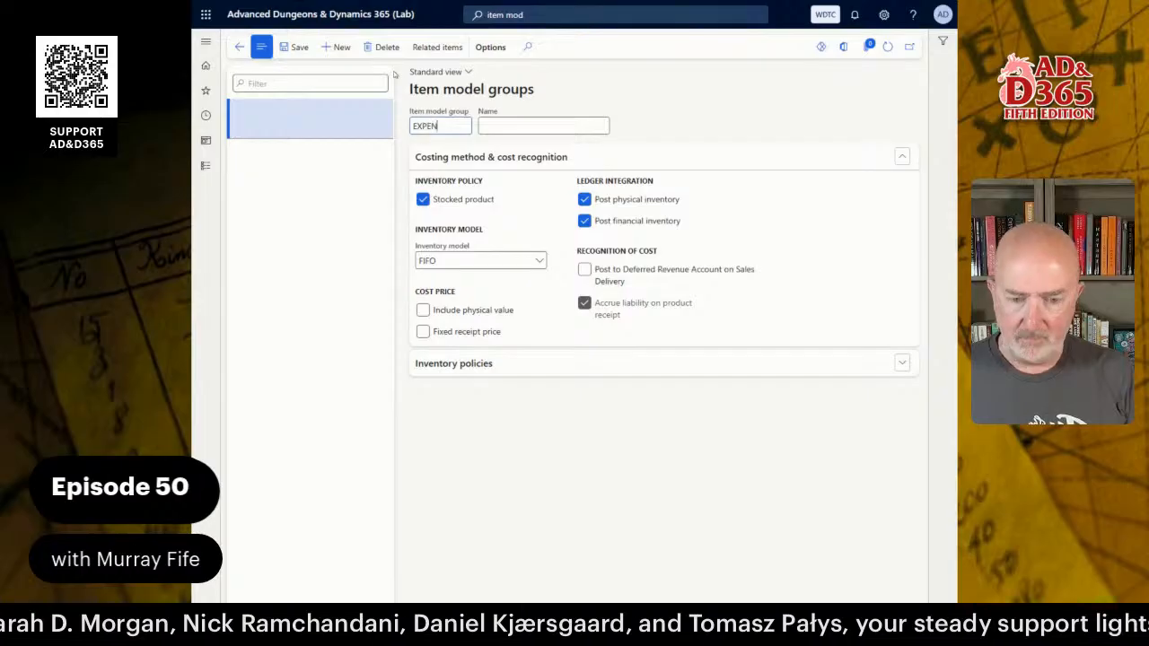
pyautogui.write('SED')
pyautogui.press('Tab')
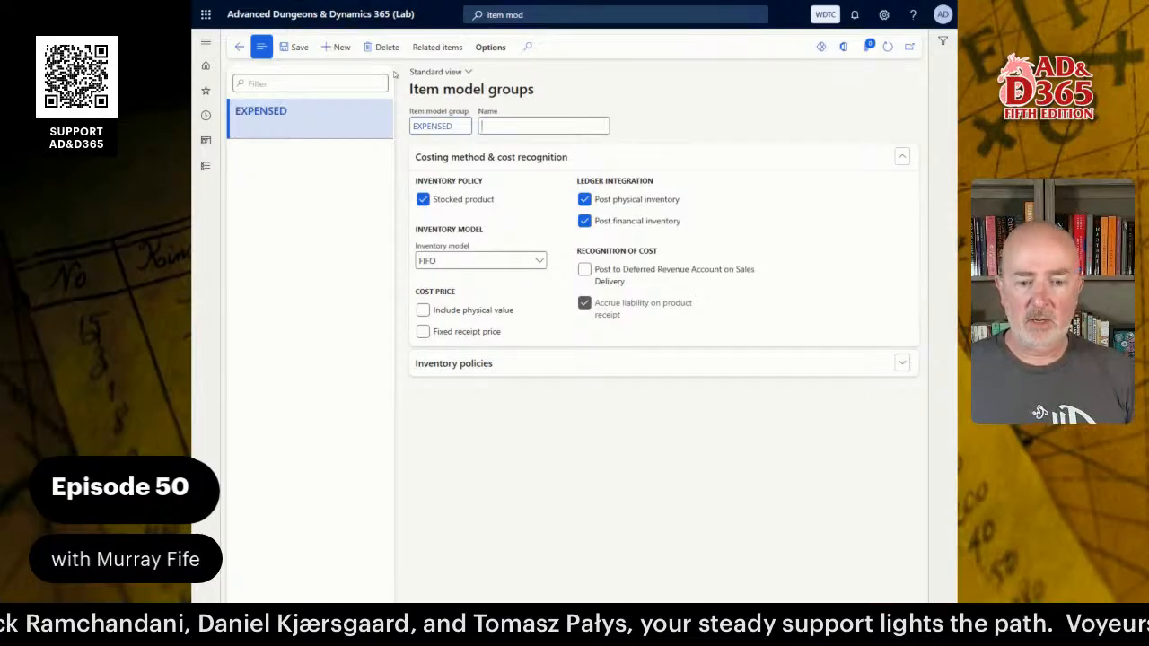
pyautogui.write('Ex')
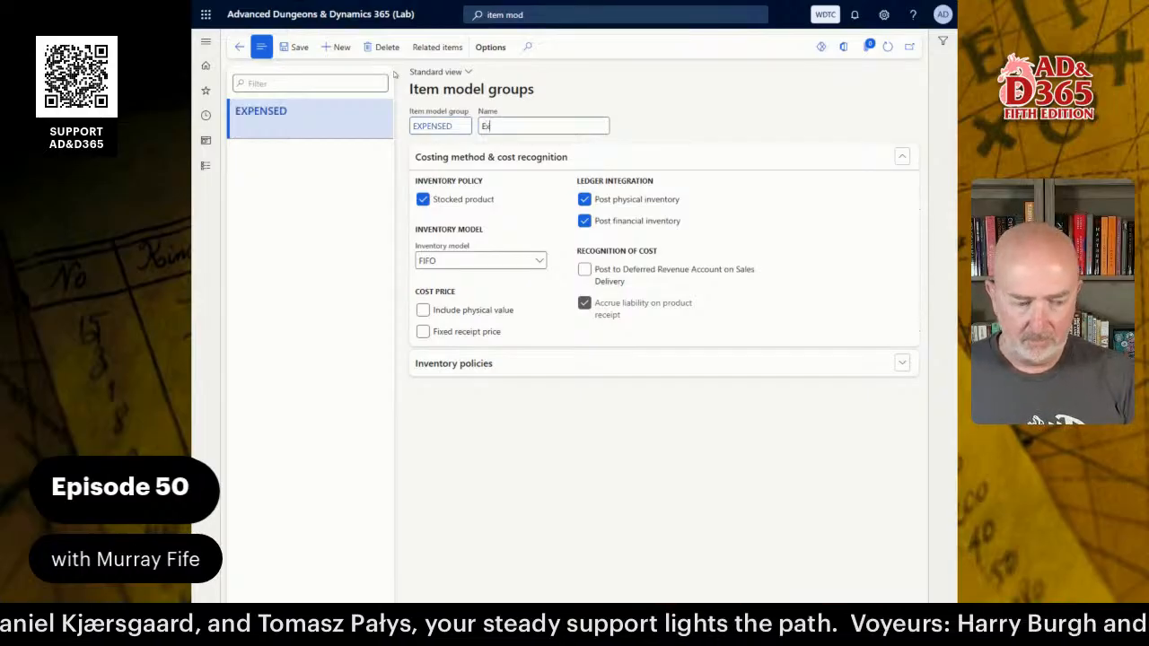
pyautogui.write('pensed ')
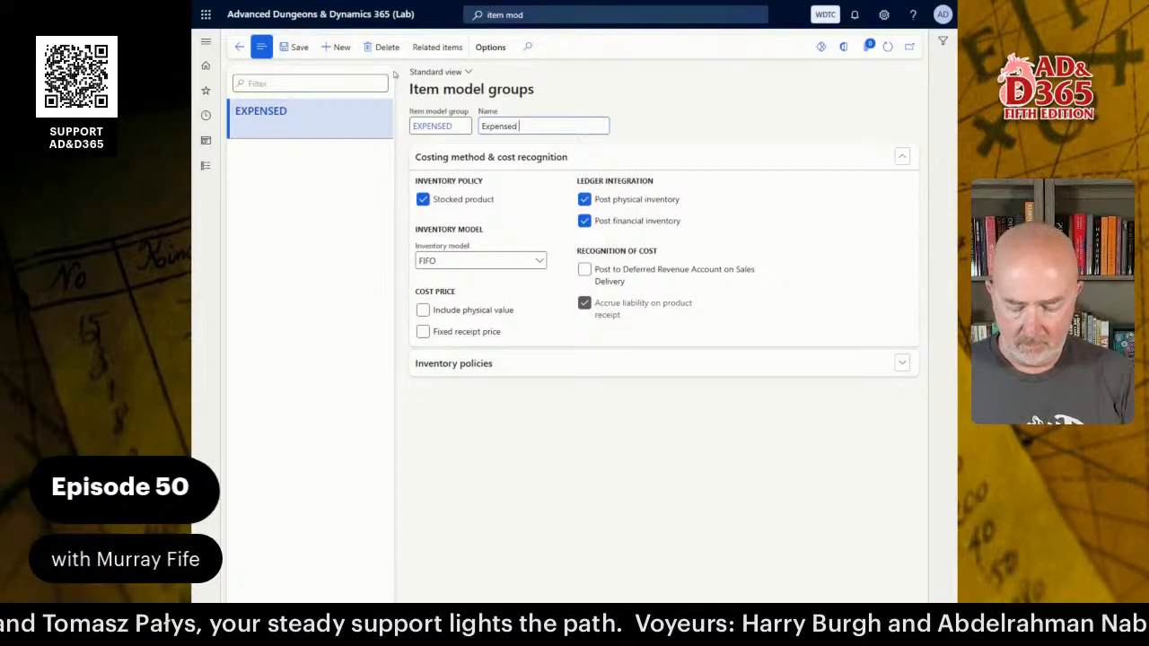
pyautogui.write('Cost Model')
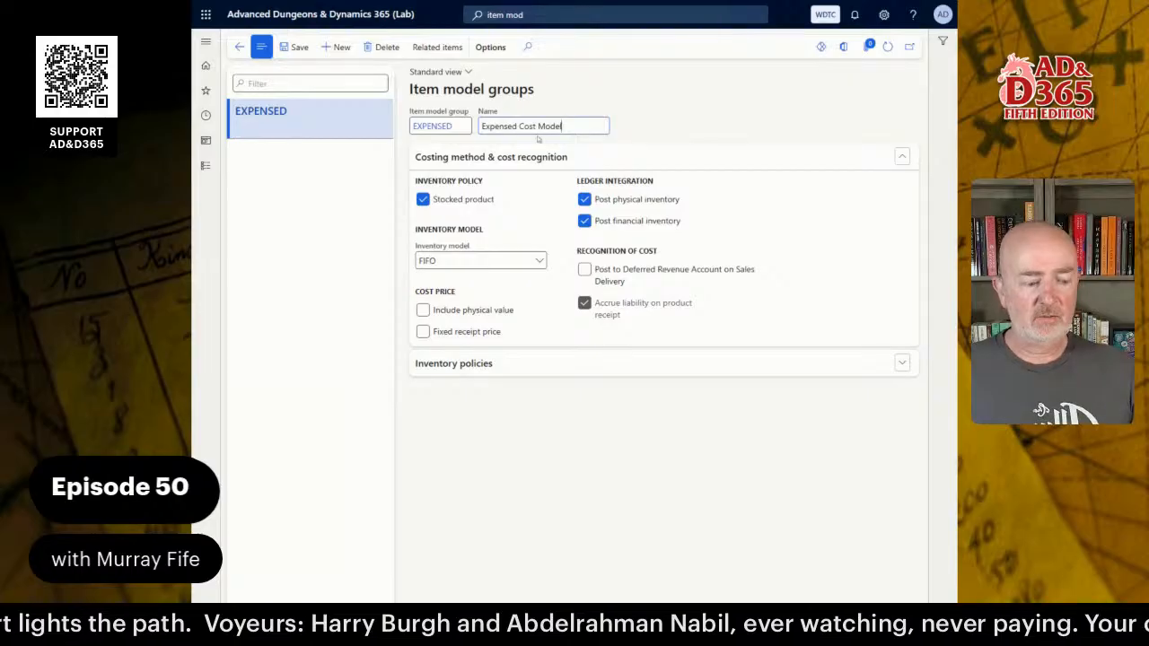
pyautogui.click(421, 201)
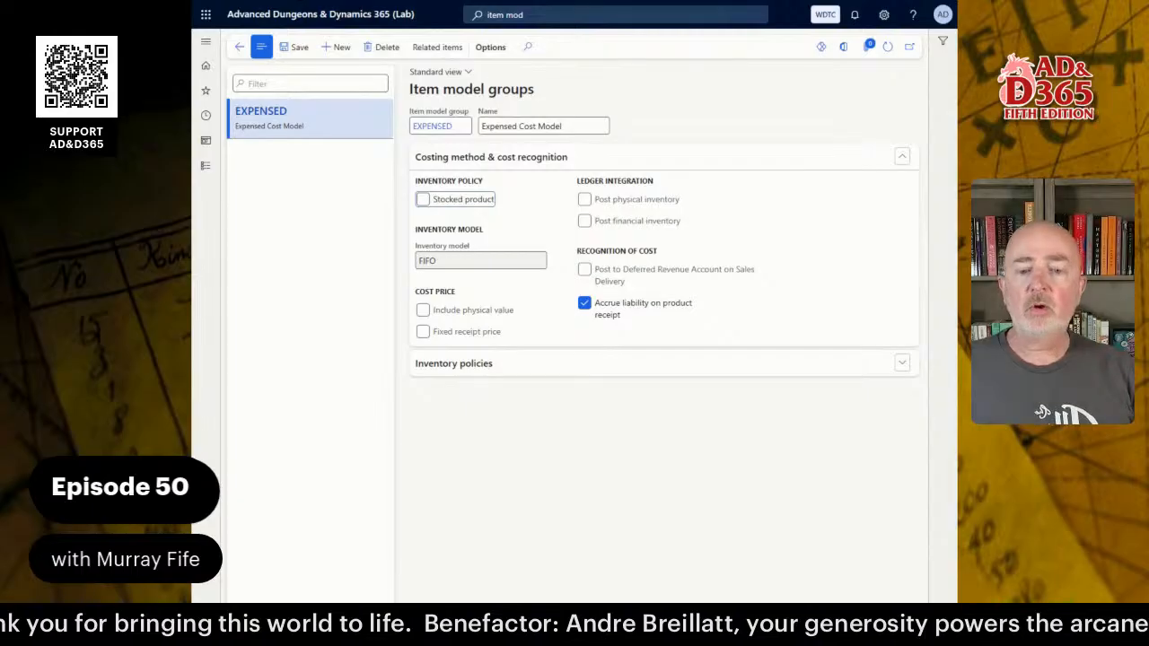
# Create item model group FIFO named 'First-In/First-Out Cost Model', keeping FIFO as inventory model.
pyautogui.click(339, 49)
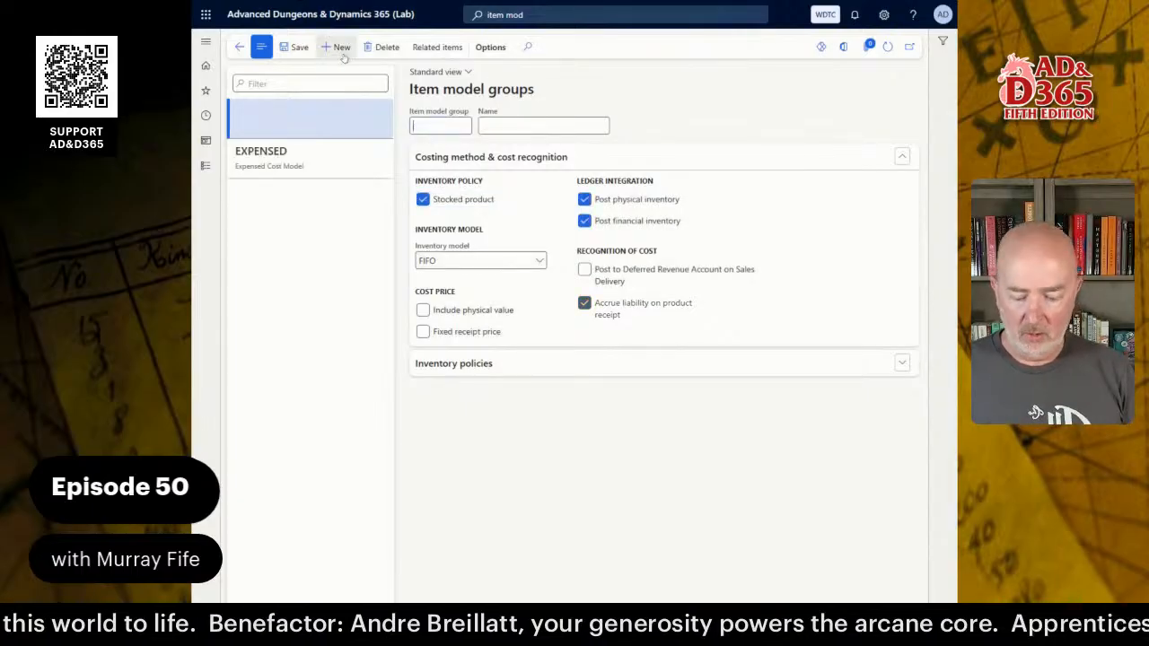
pyautogui.write('FIFO')
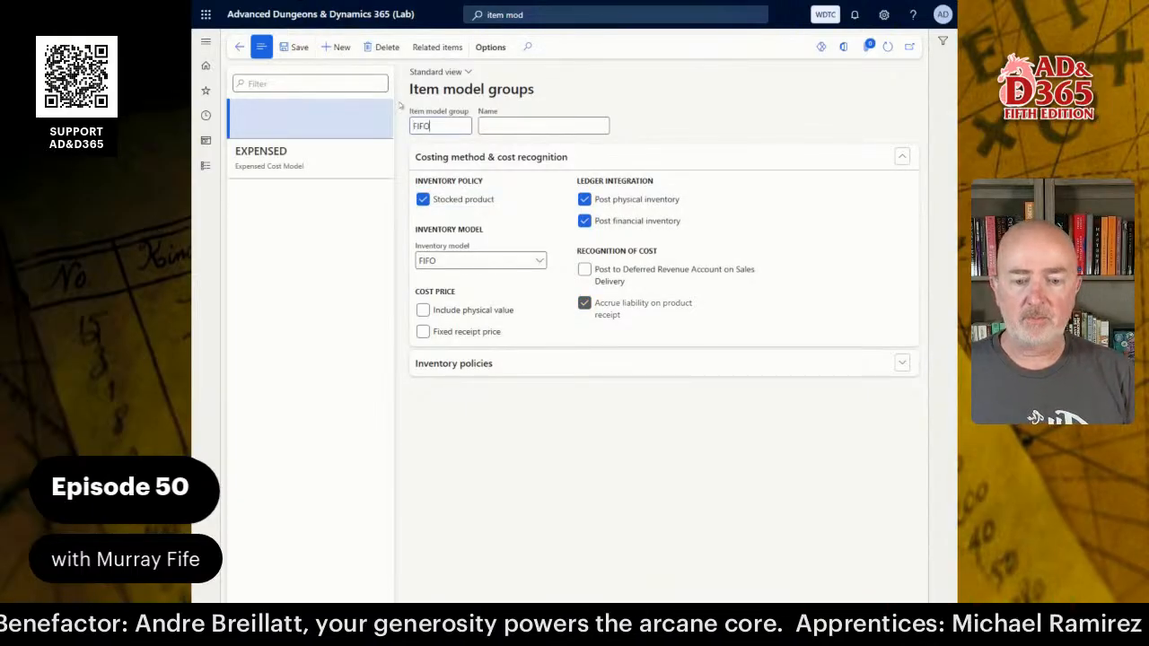
pyautogui.press('Tab')
pyautogui.write('Fi')
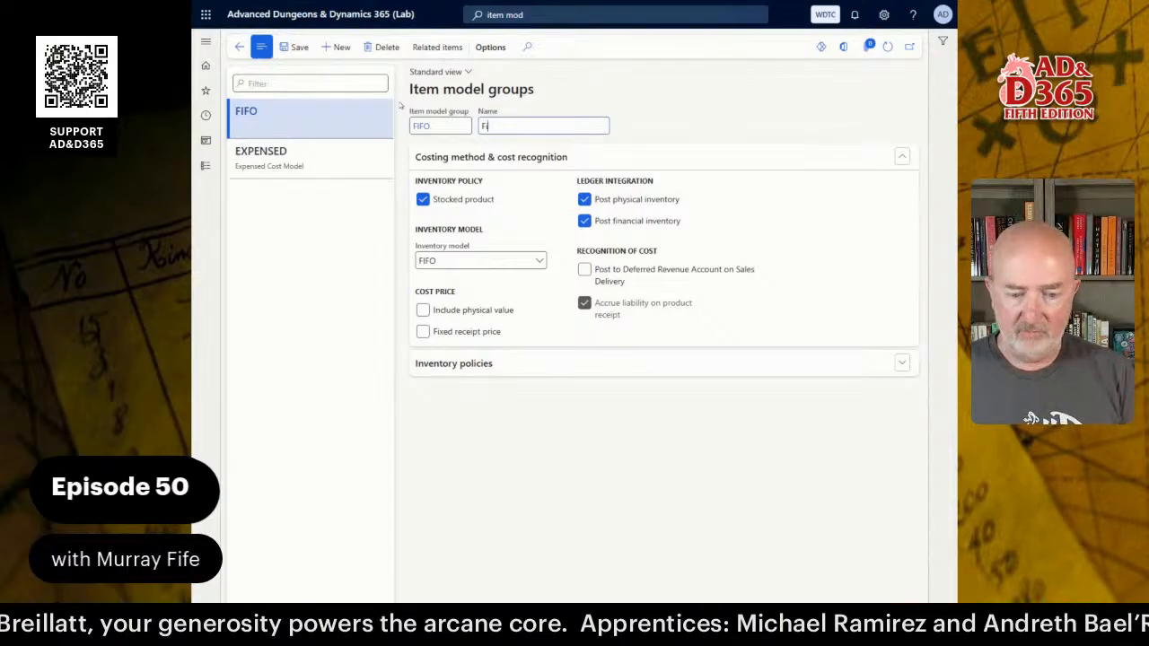
pyautogui.write('rst ')
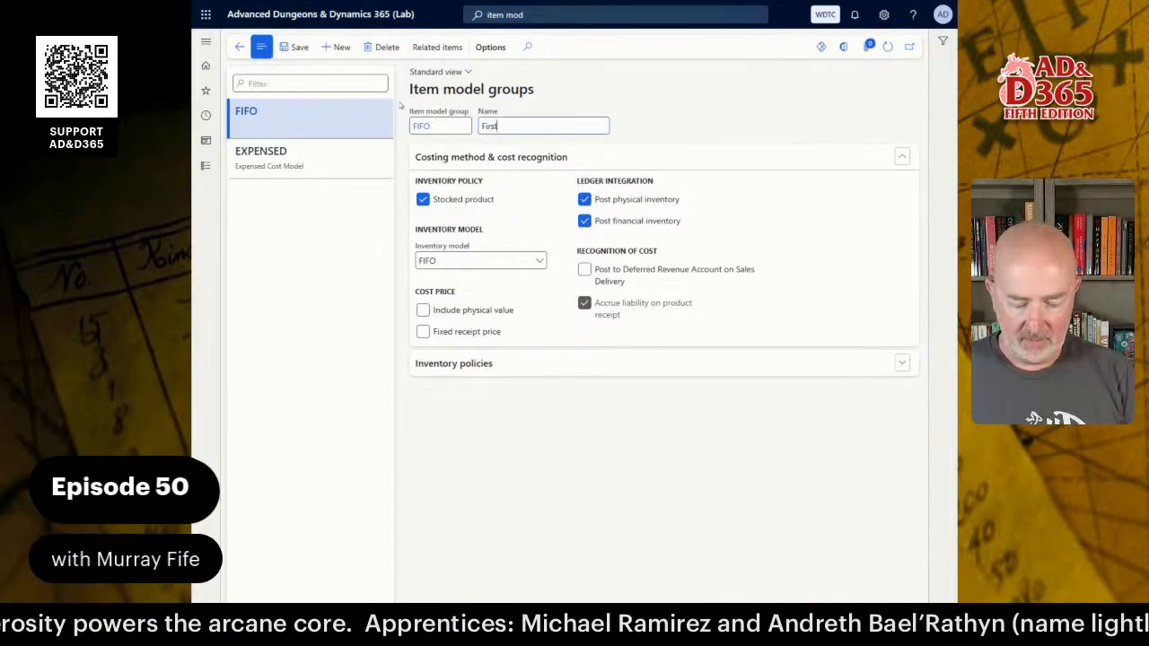
pyautogui.write('In')
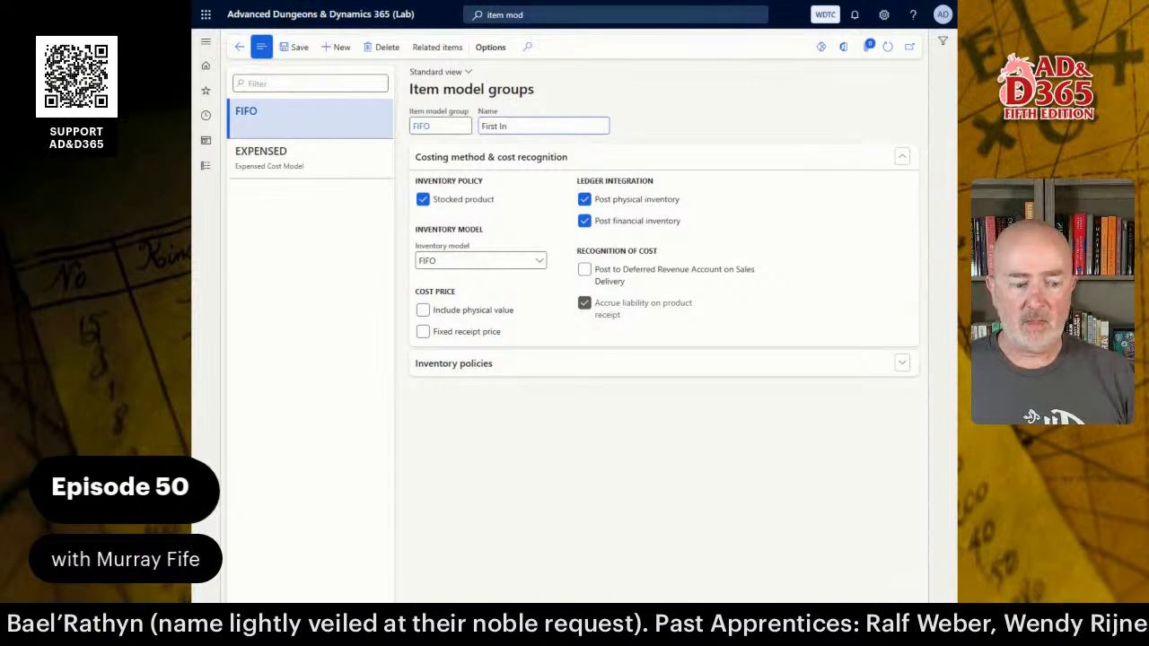
pyautogui.press('BackSpace')
pyautogui.press('BackSpace')
pyautogui.write('-In/First-Out')
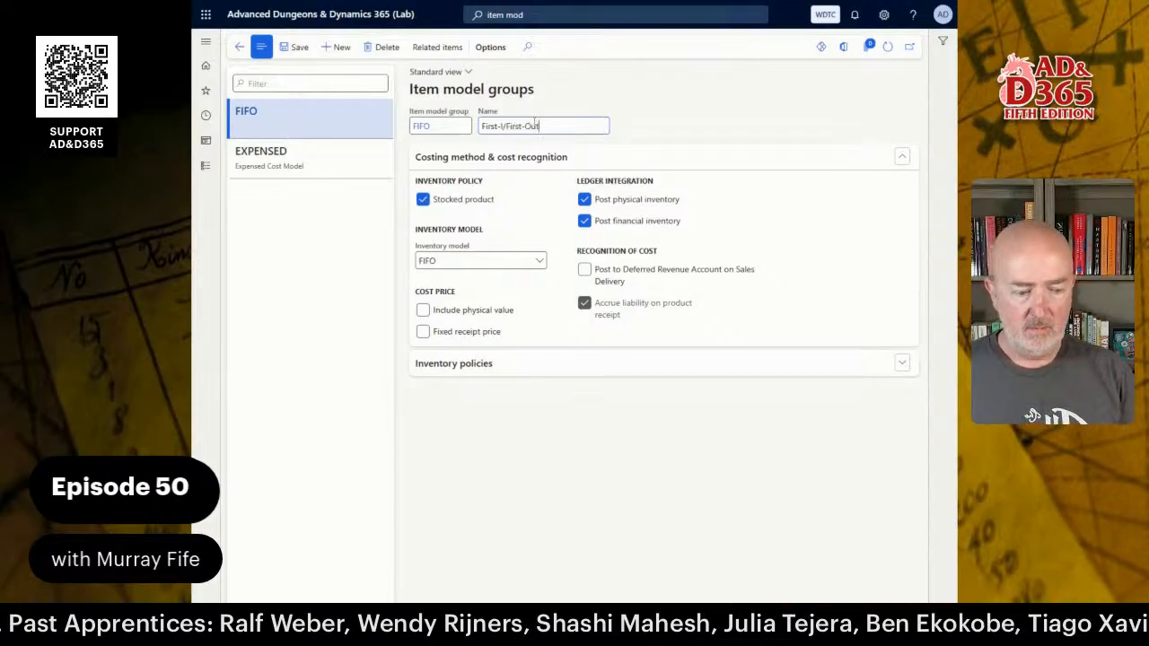
pyautogui.write(' Cost ')
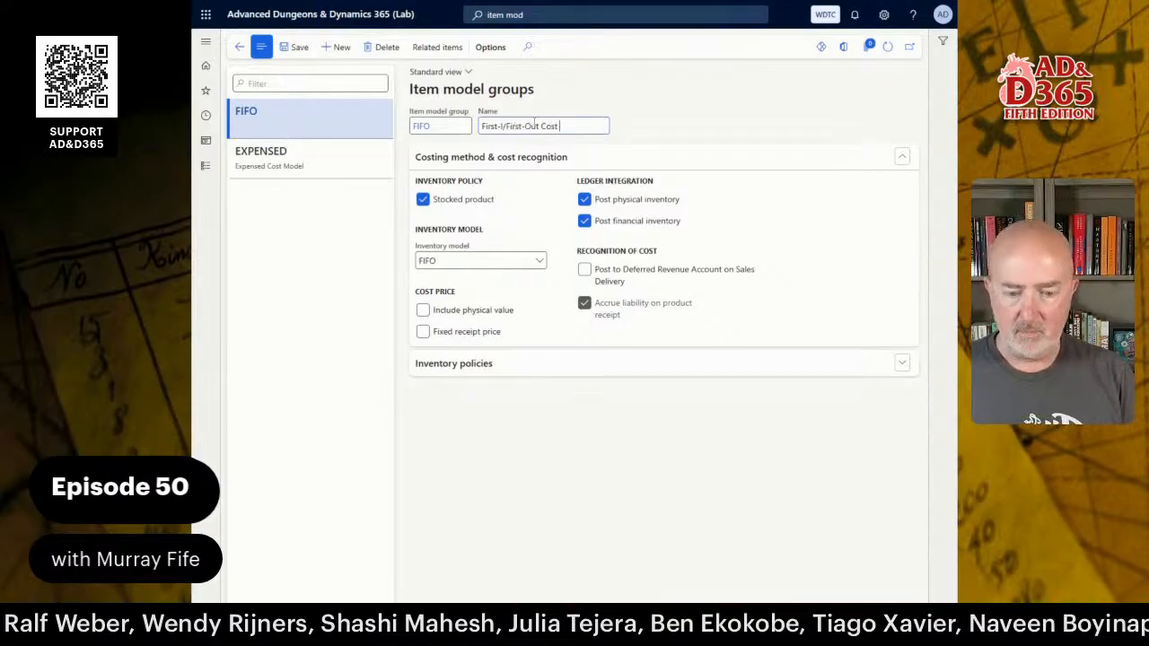
pyautogui.write('Model')
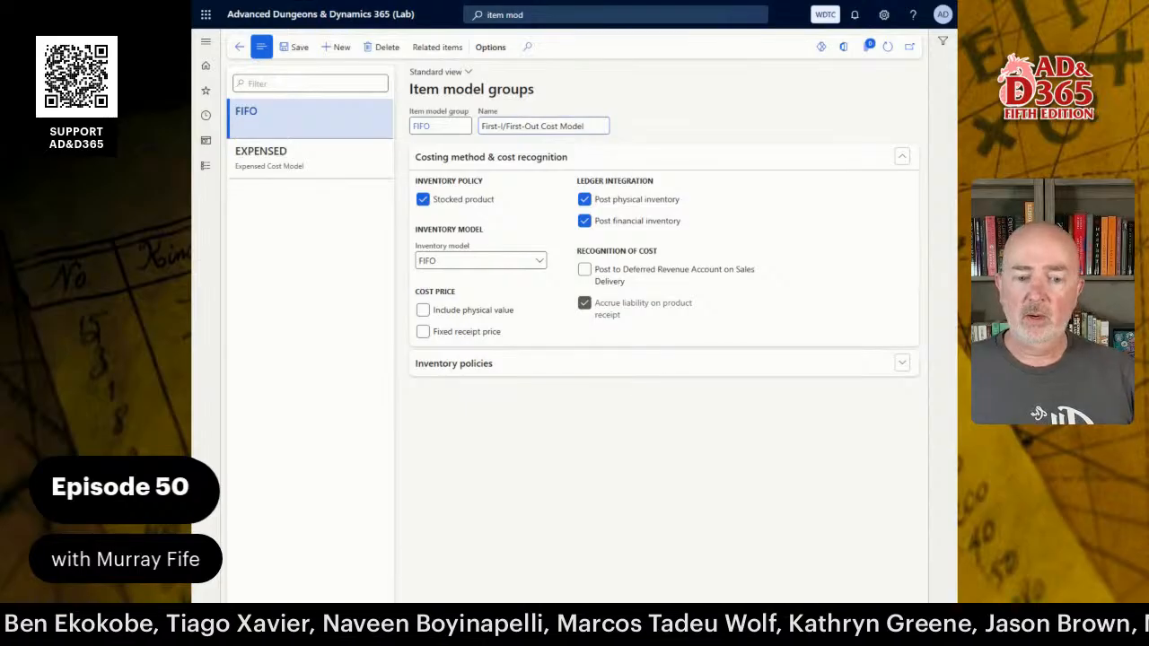
pyautogui.hotkey('ctrl', 'Left')
pyautogui.hotkey('ctrl', 'Left')
pyautogui.hotkey('ctrl', 'Left')
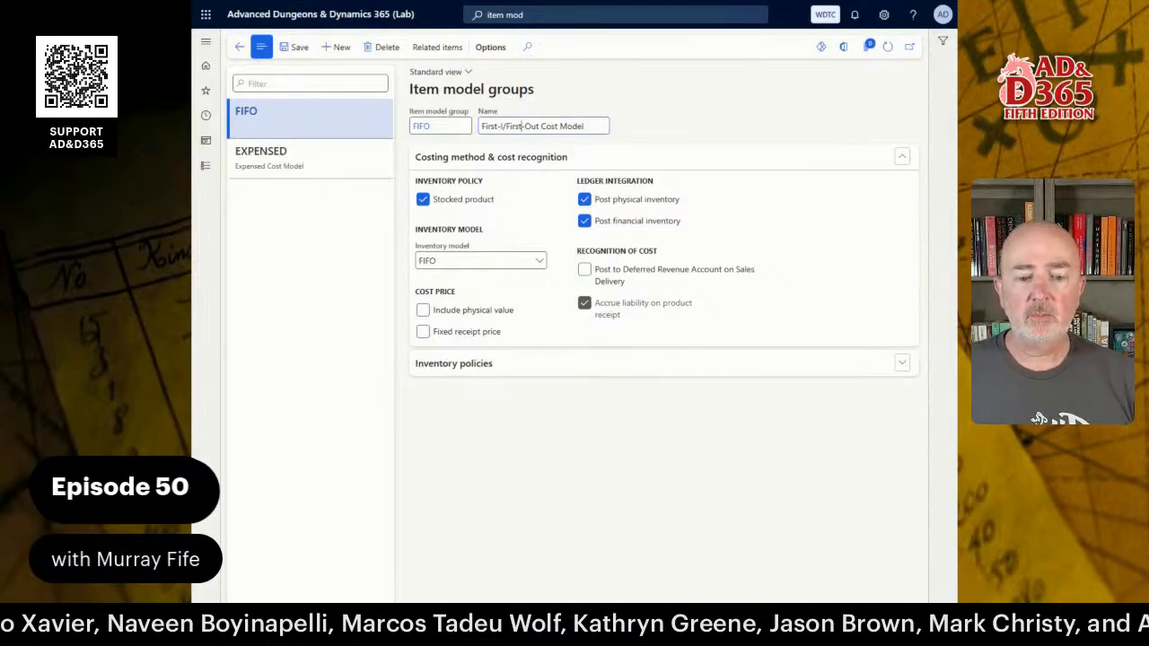
pyautogui.write('n')
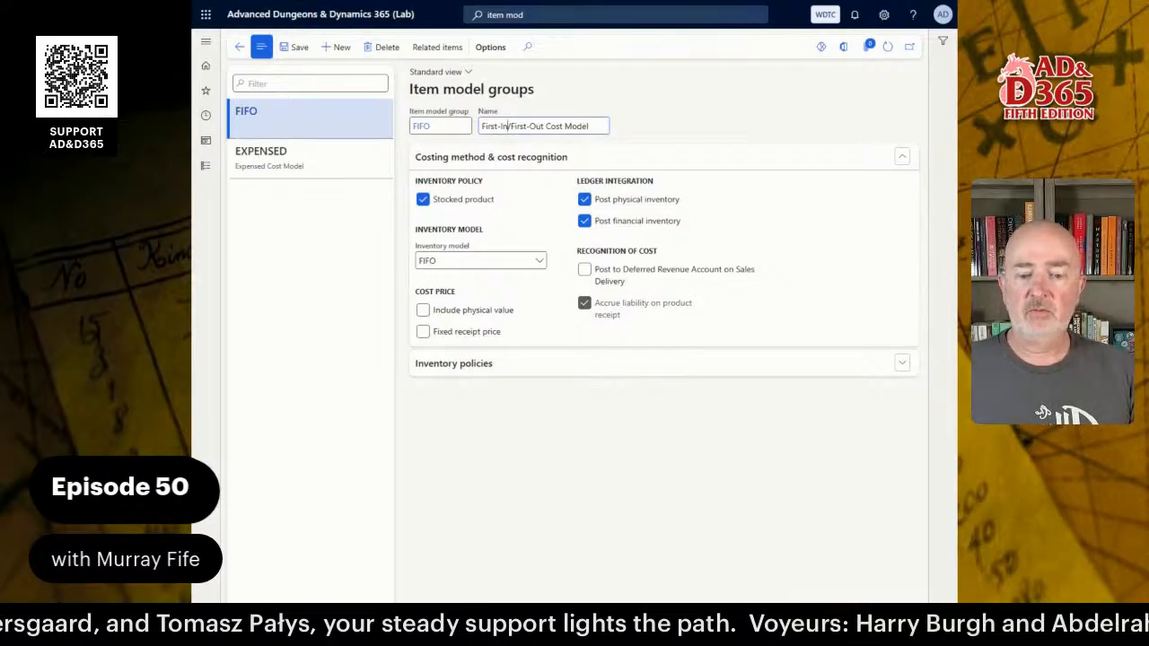
pyautogui.click(537, 259)
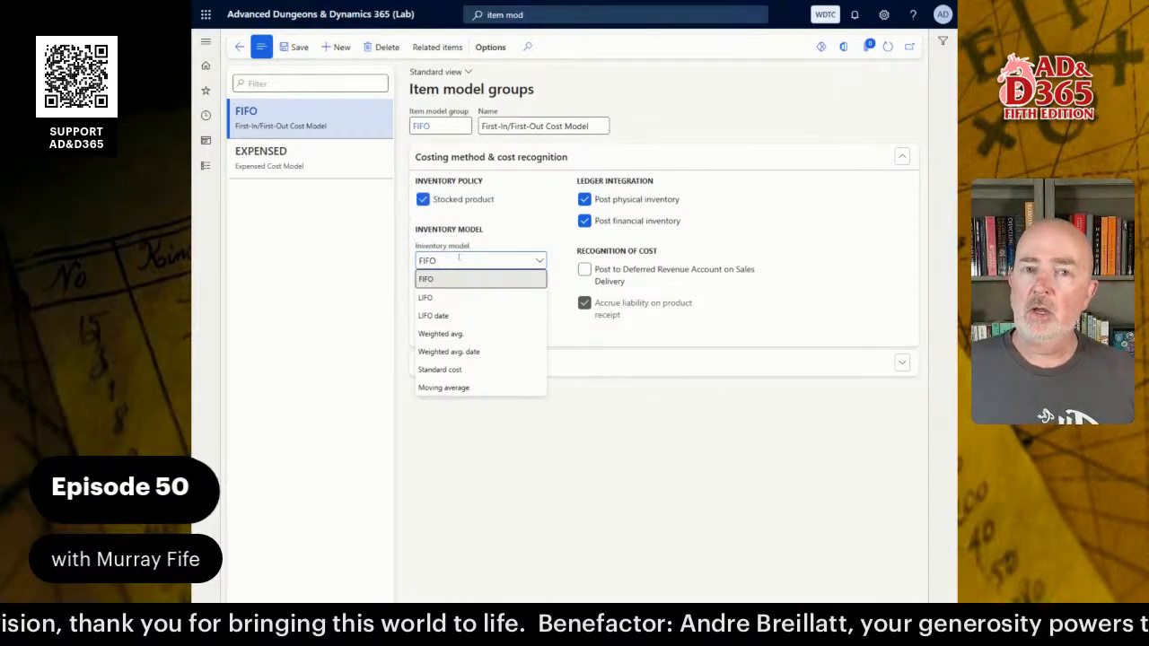
pyautogui.click(605, 447)
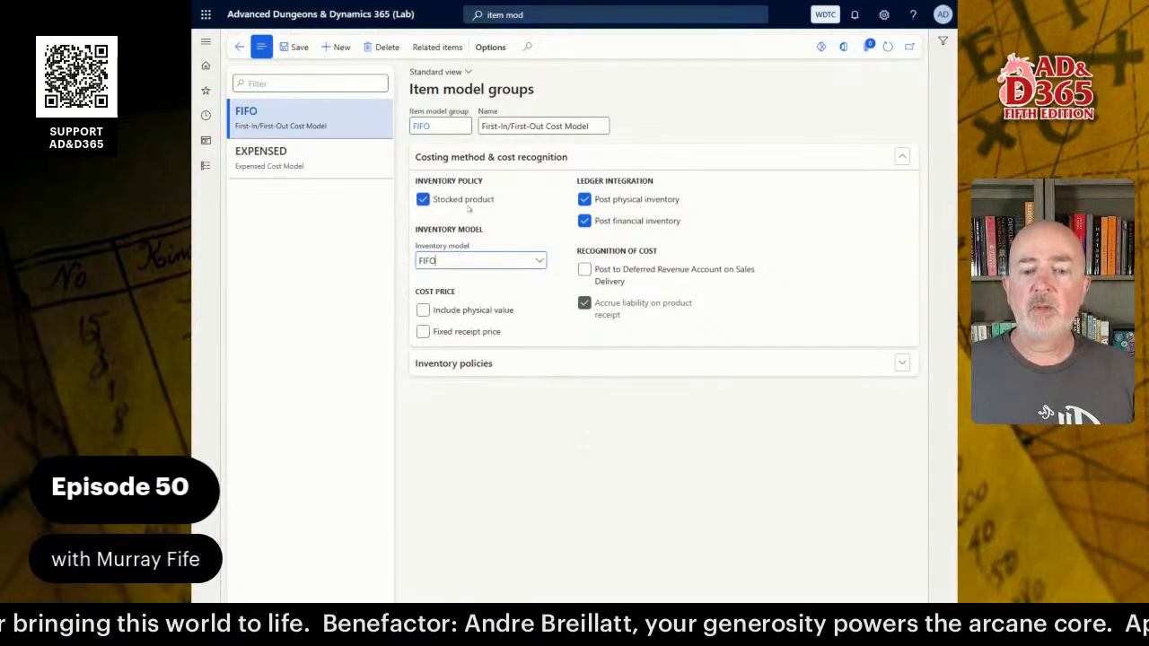
# Review the FIFO group's inventory policy options, then start a new item model group record.
pyautogui.click(438, 375)
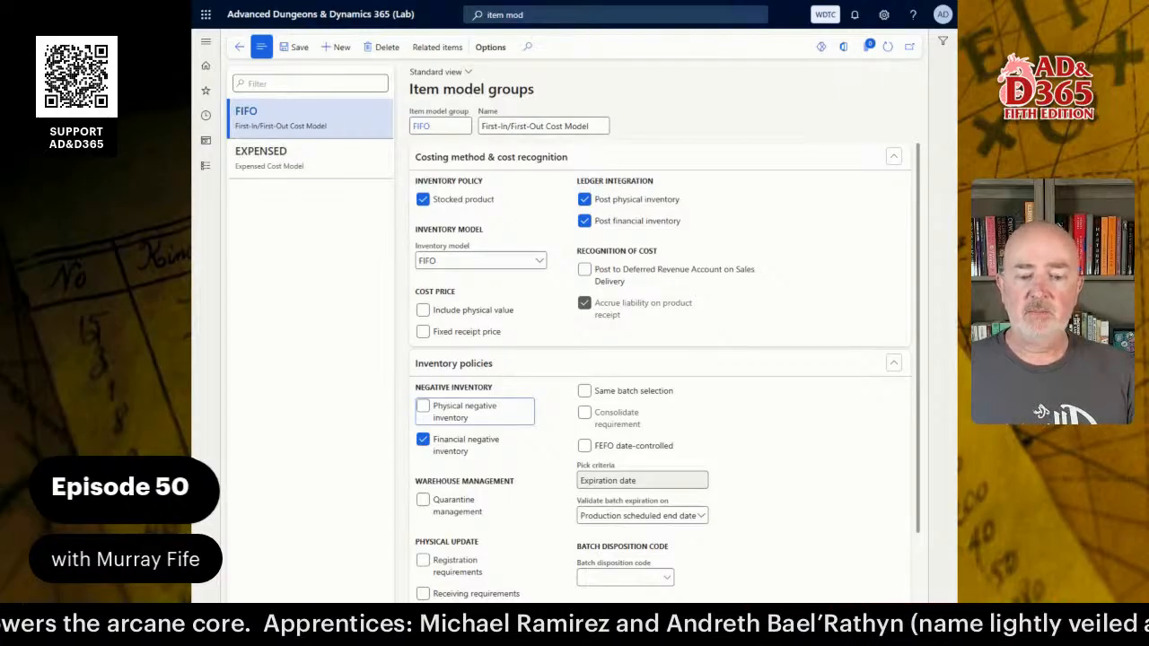
pyautogui.scroll(-2, 765, 420)
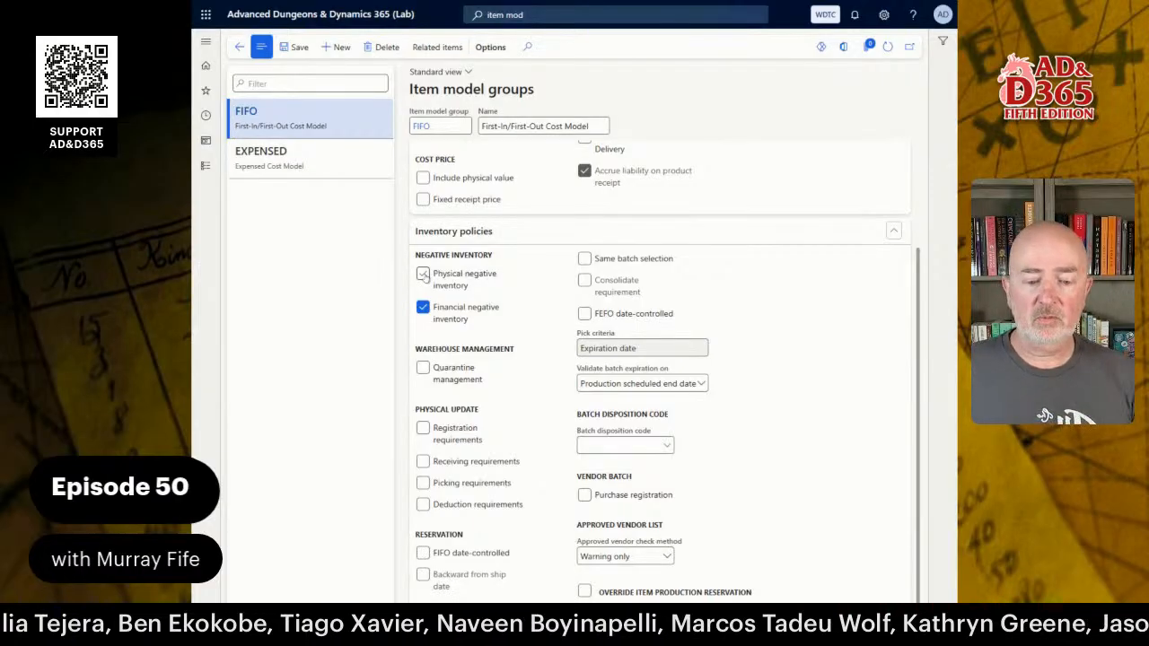
pyautogui.moveTo(436, 280)
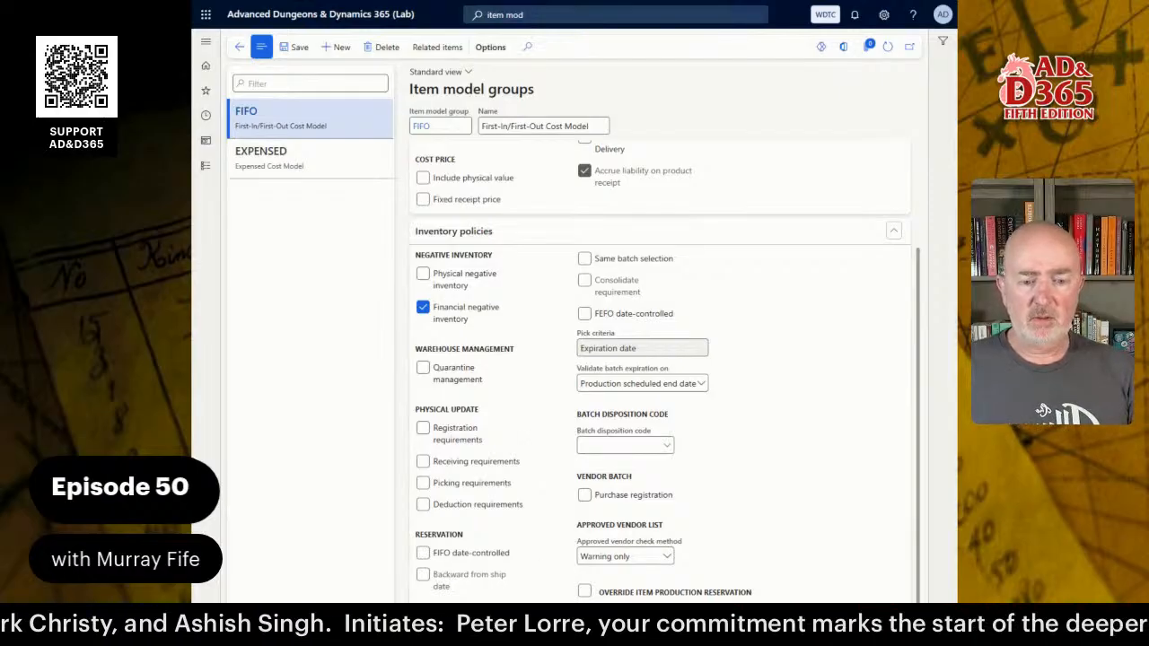
pyautogui.scroll(3, 757, 397)
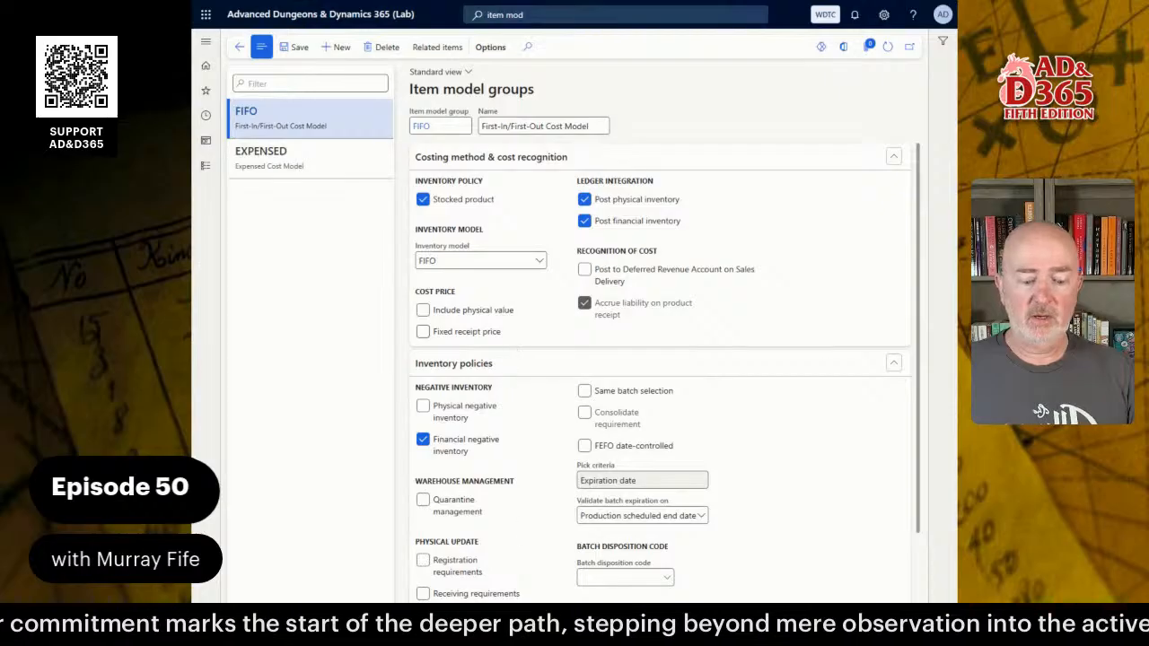
pyautogui.moveTo(477, 637)
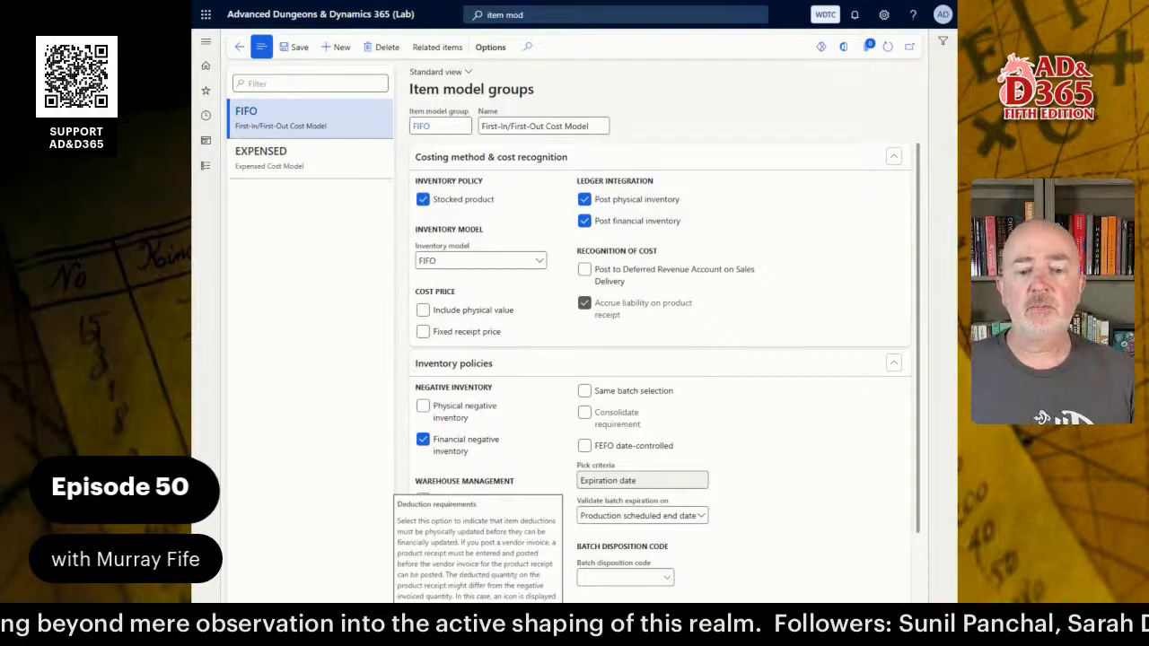
pyautogui.click(337, 46)
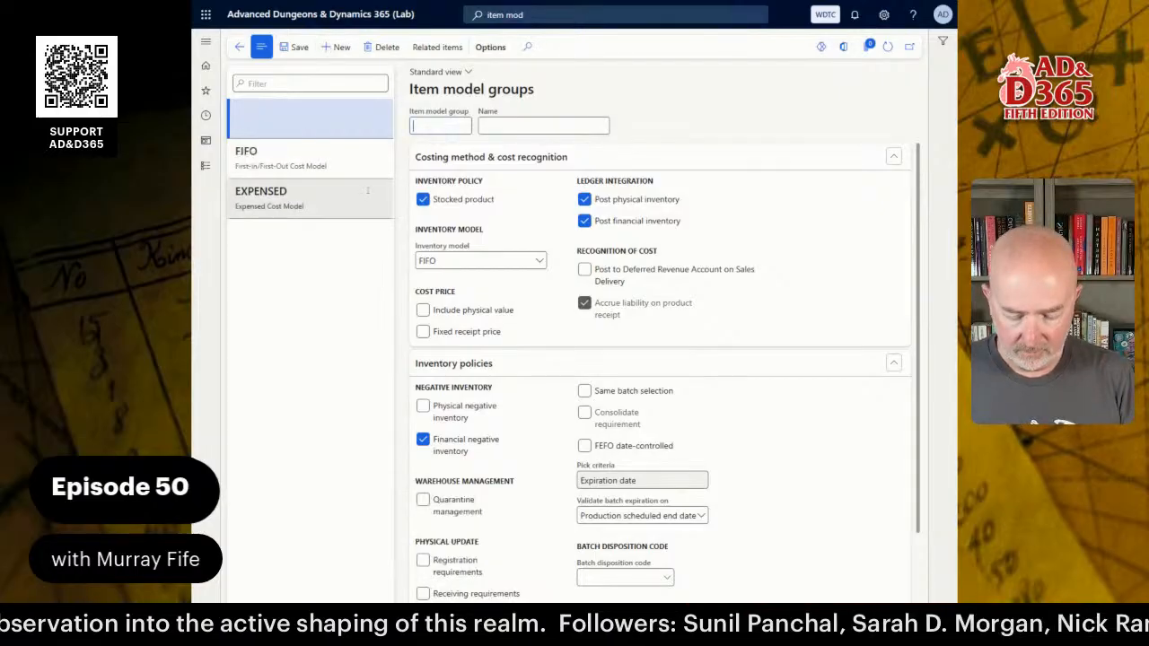
# Enter code LIFO, name 'Last-In/First-Out Cost Model', and set inventory model to LIFO.
pyautogui.write('LIFO')
pyautogui.press('Tab')
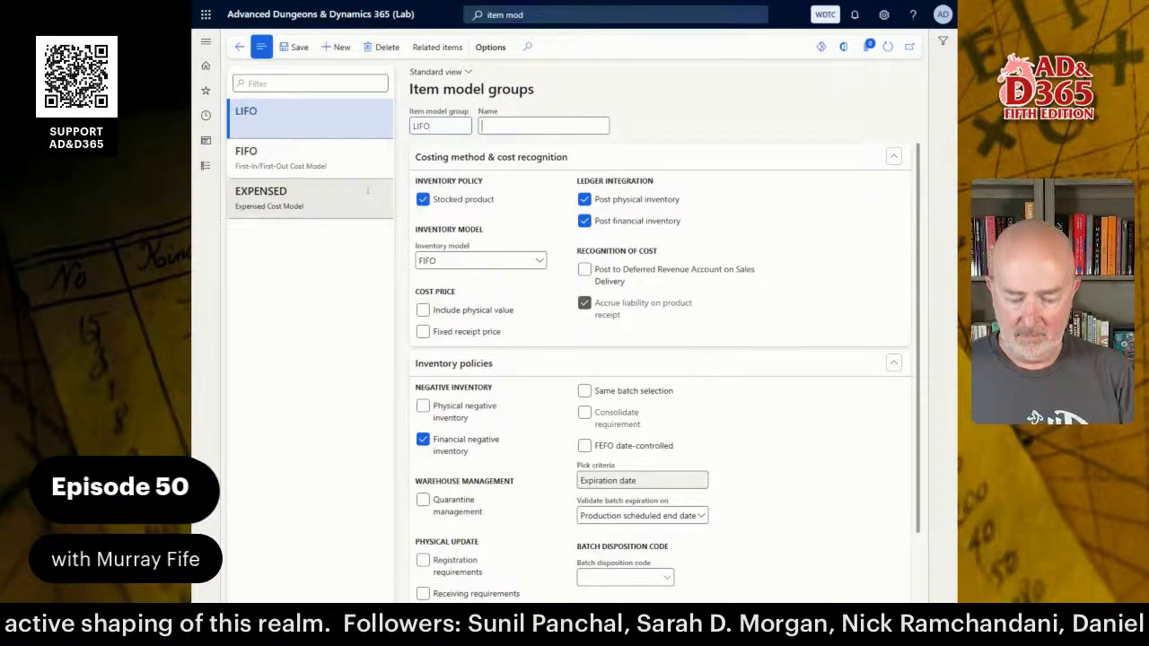
pyautogui.write('Last')
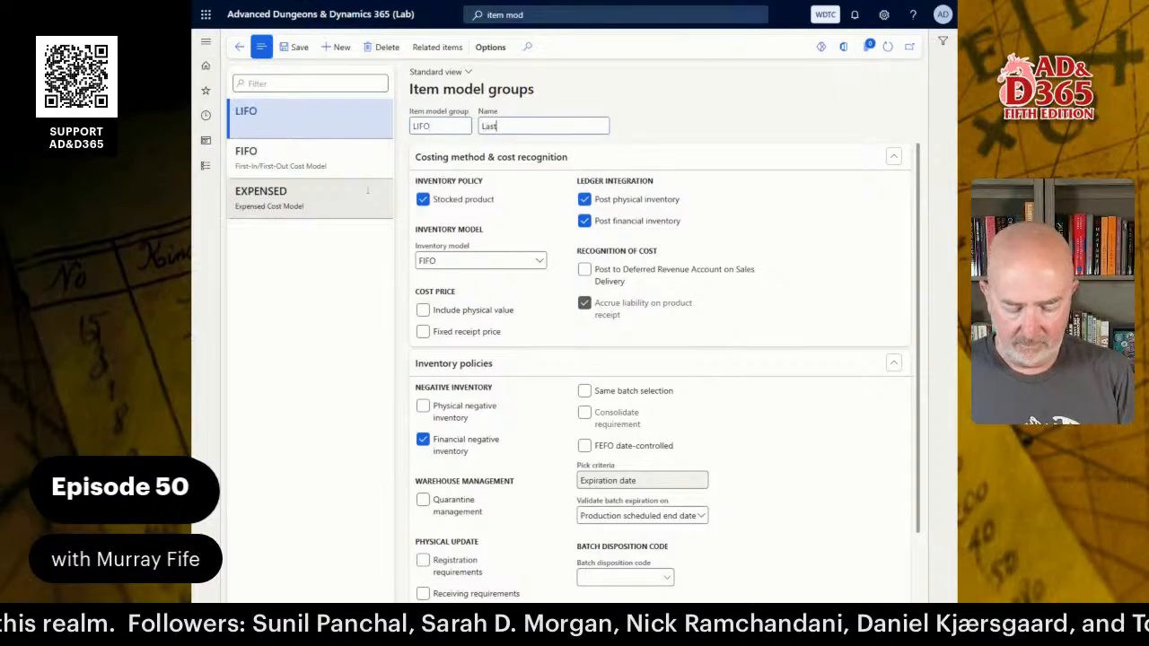
pyautogui.write('-In')
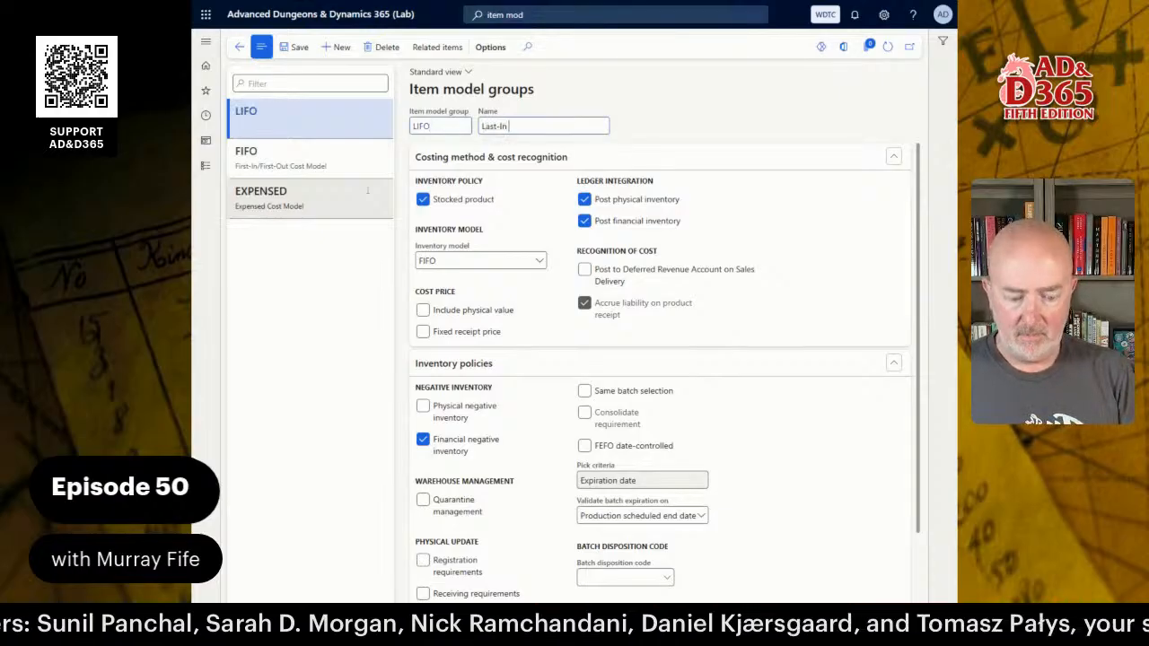
pyautogui.write('/First')
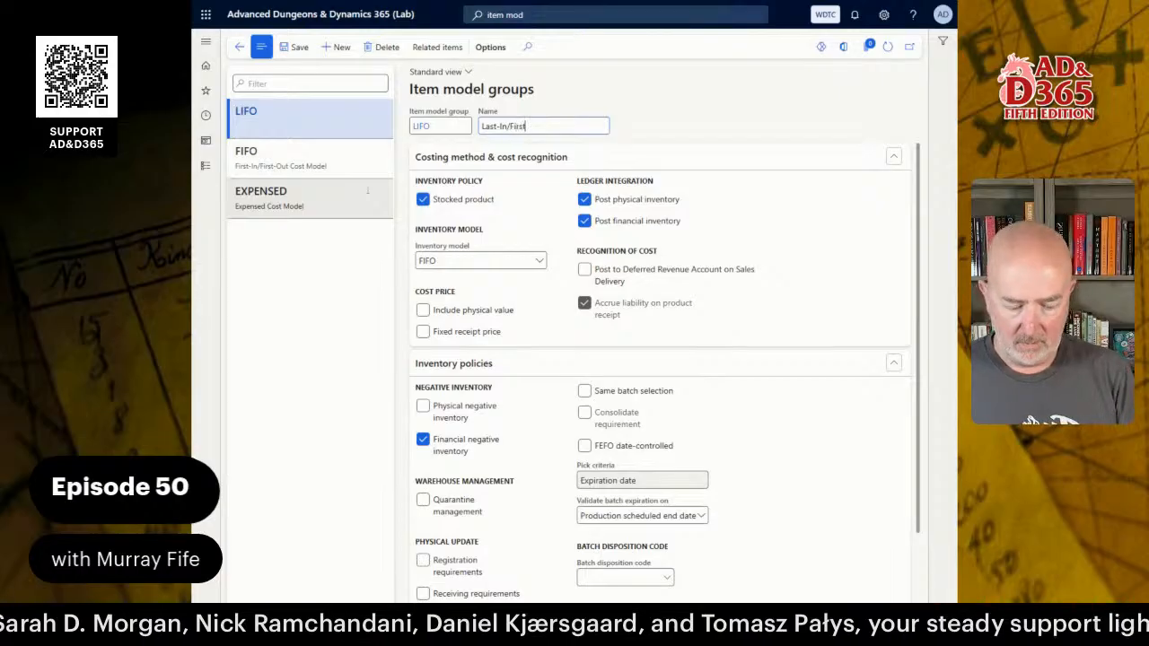
pyautogui.write('-Out Co')
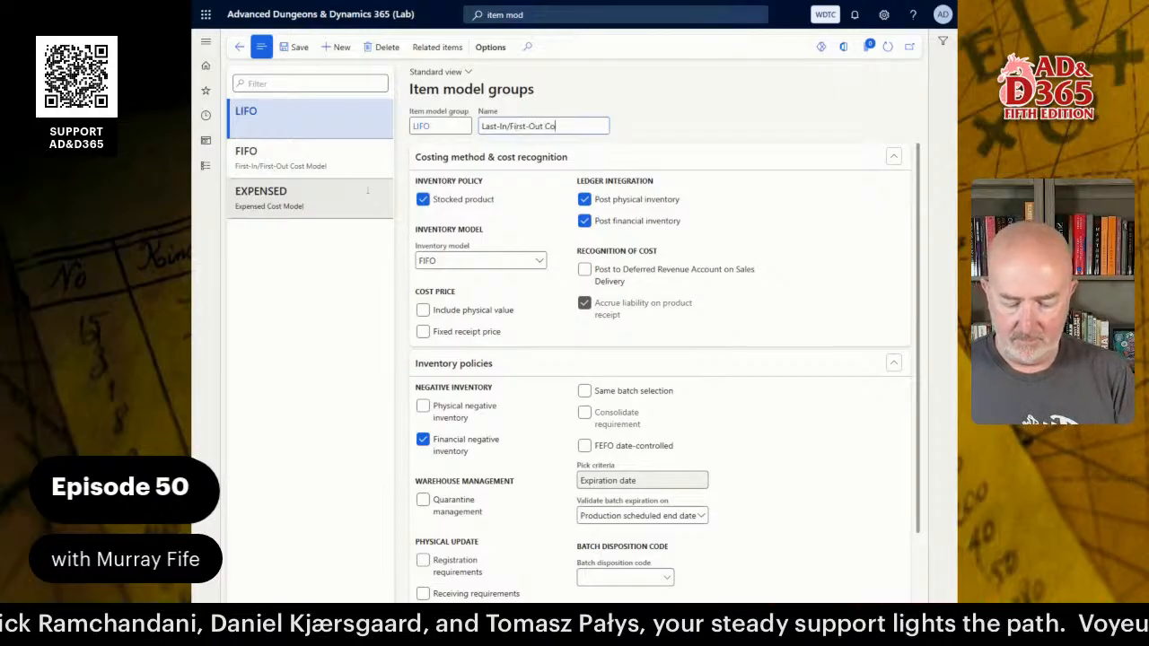
pyautogui.write('st Model')
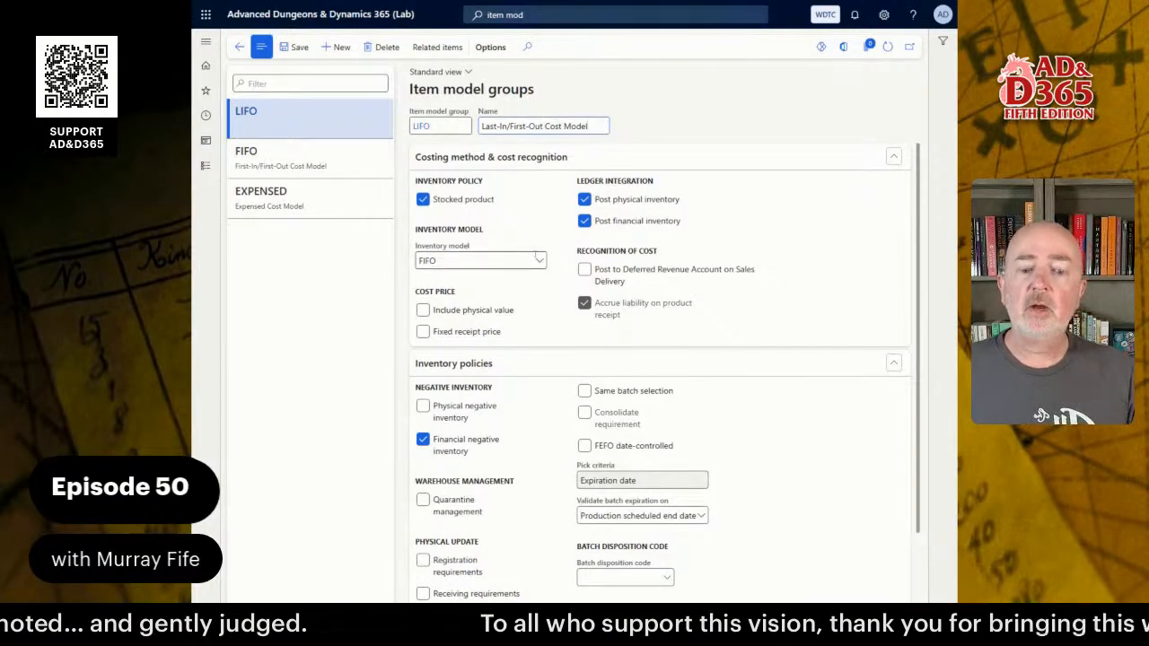
pyautogui.click(542, 260)
pyautogui.click(431, 296)
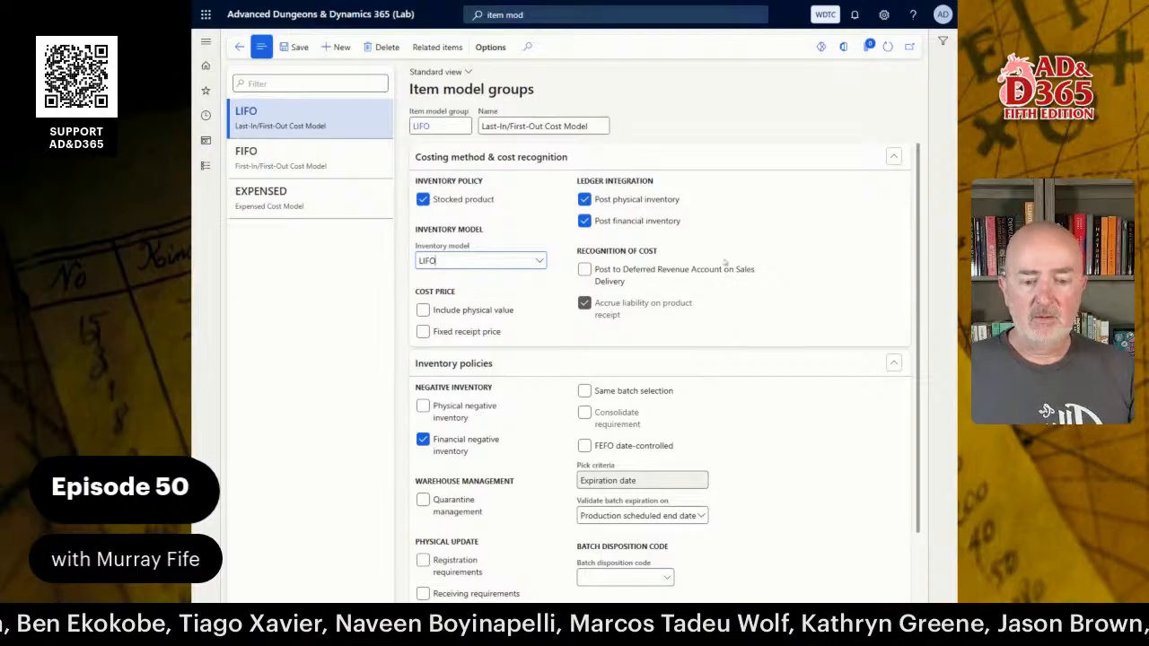
pyautogui.moveTo(518, 410)
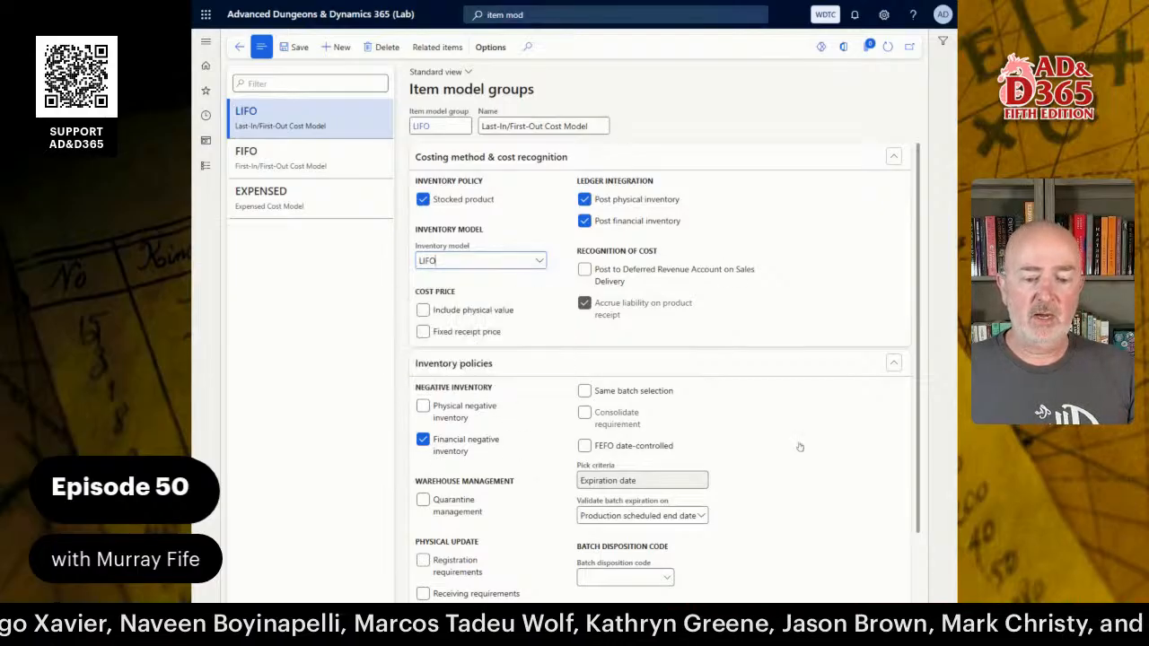
pyautogui.scroll(-2, 798, 449)
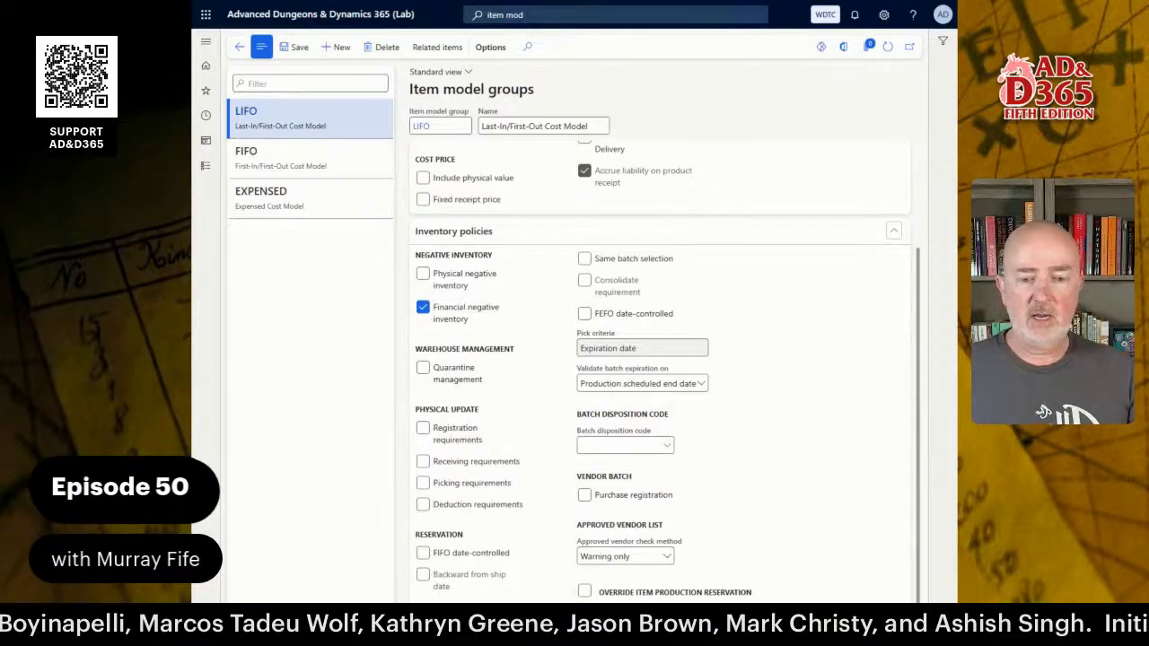
# Create group WMA named 'Weighted Moving Average Cost Model' with Weighted avg. inventory model.
pyautogui.click(339, 47)
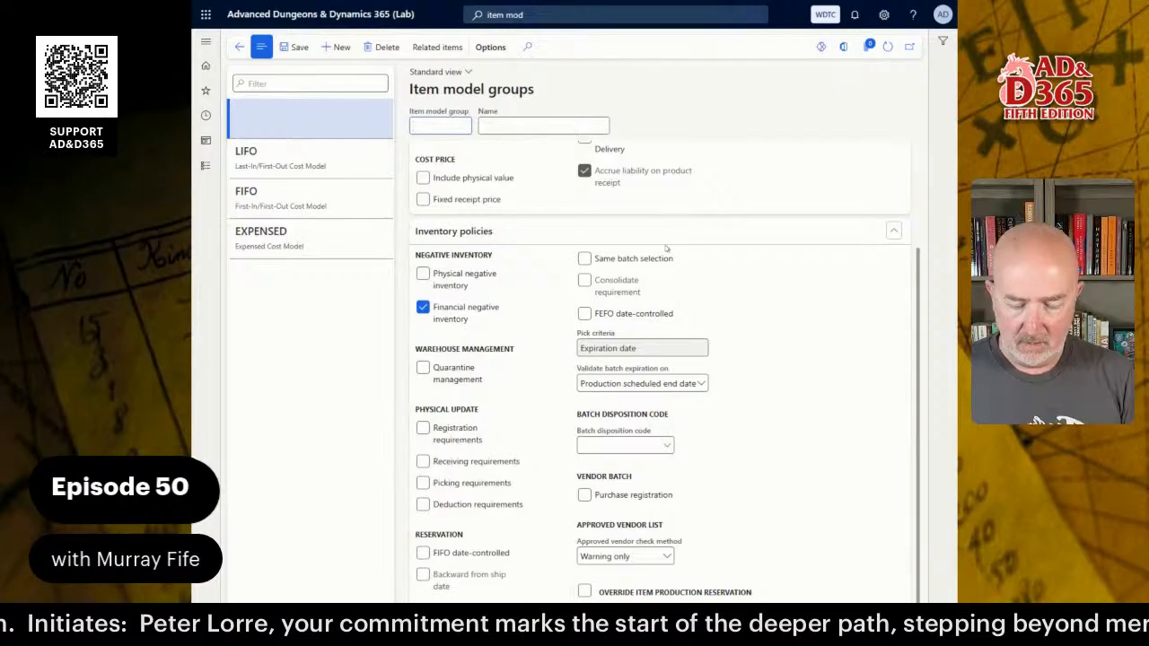
pyautogui.write('W')
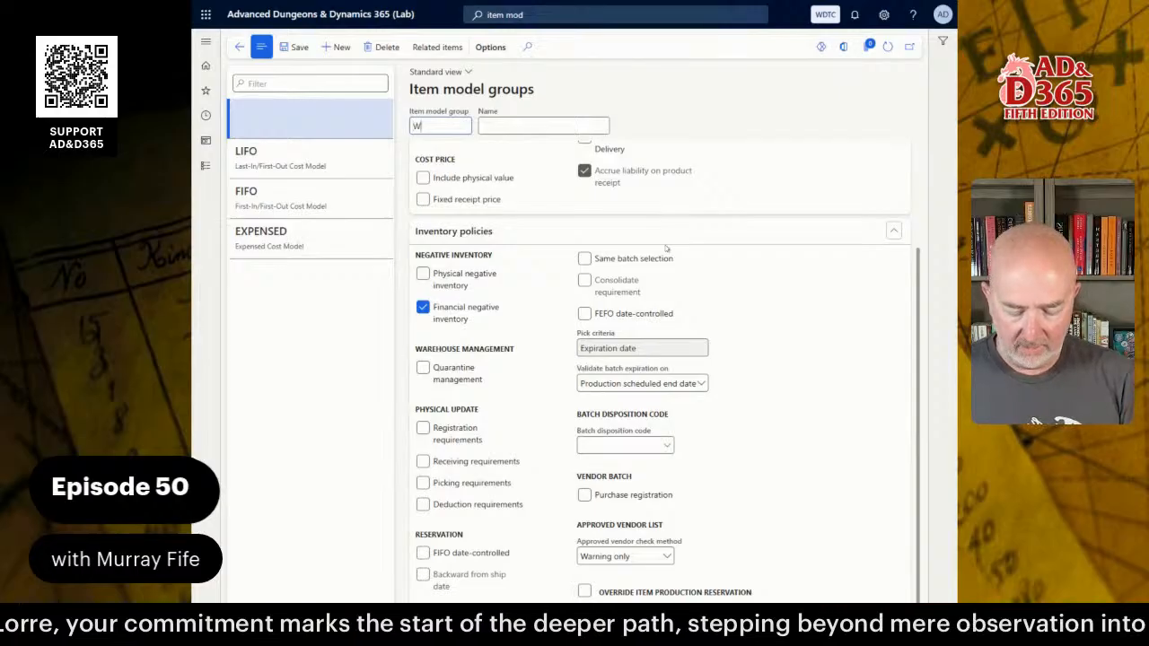
pyautogui.write('MA')
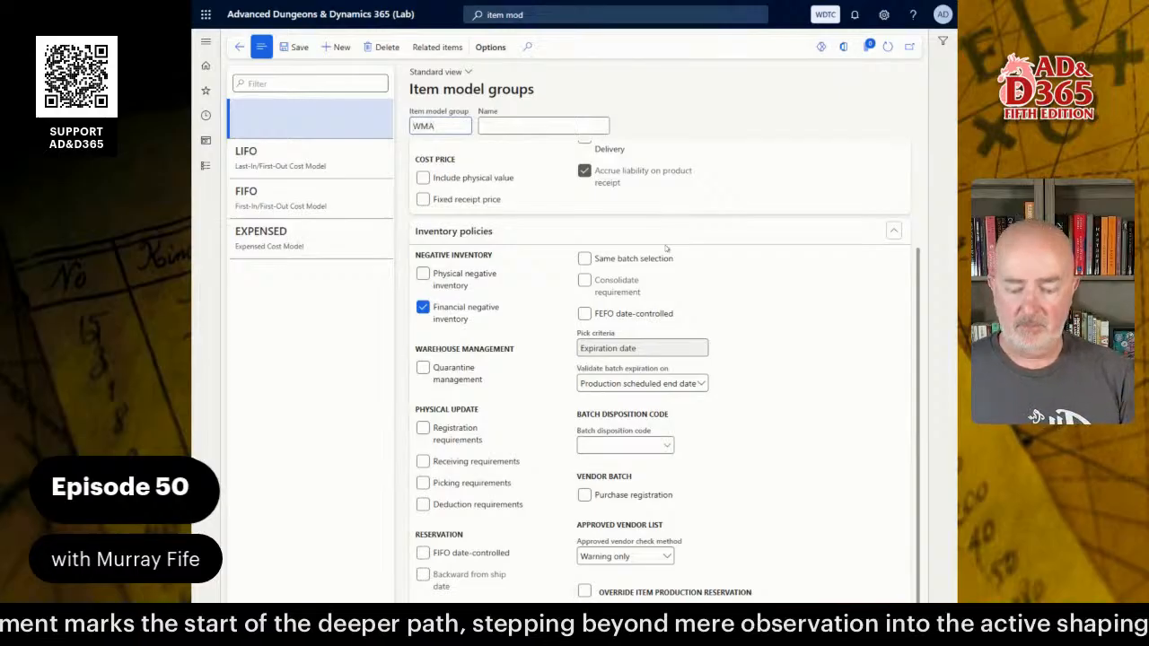
pyautogui.press('Tab')
pyautogui.write('W')
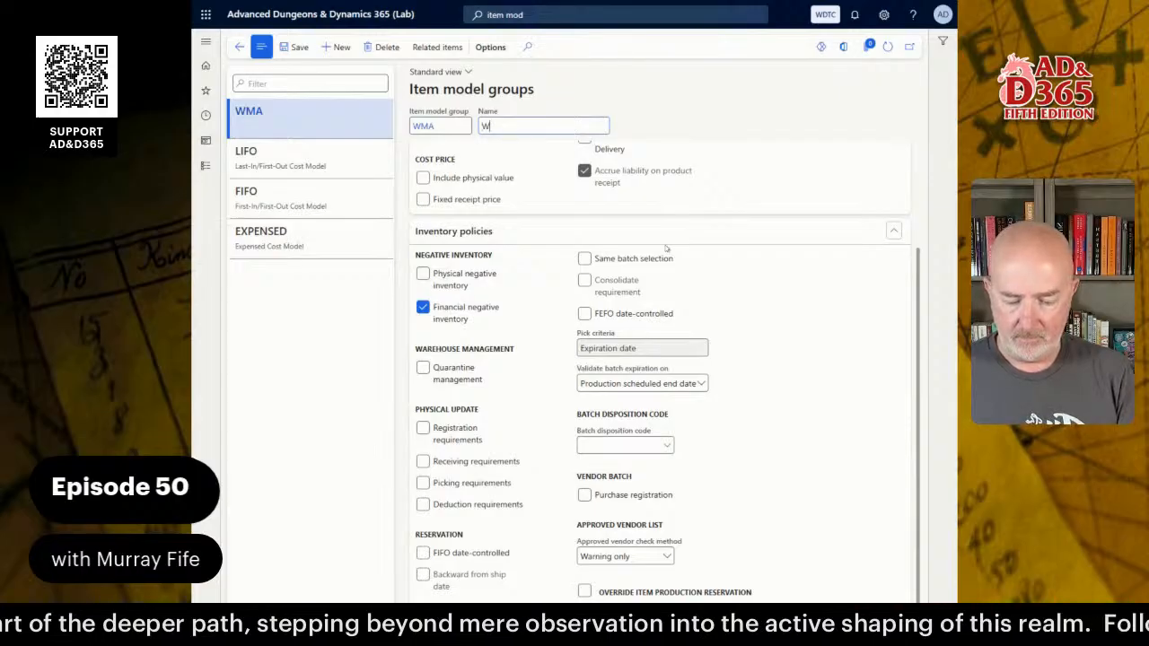
pyautogui.write('eight')
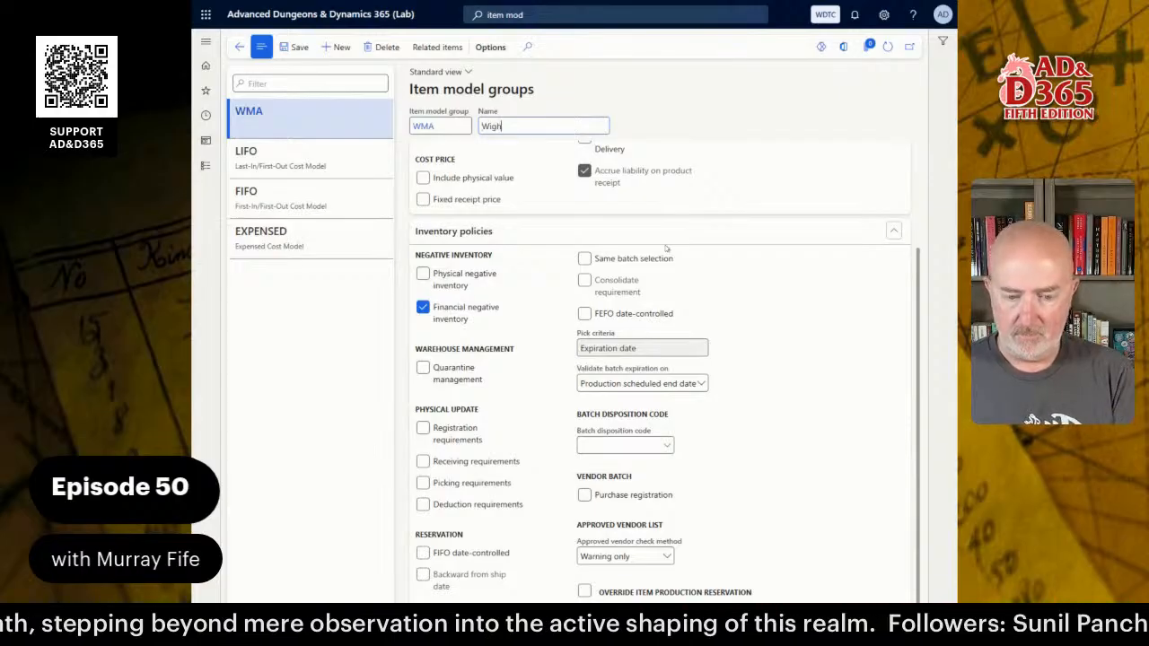
pyautogui.press('BackSpace')
pyautogui.press('BackSpace')
pyautogui.press('BackSpace')
pyautogui.press('BackSpace')
pyautogui.press('BackSpace')
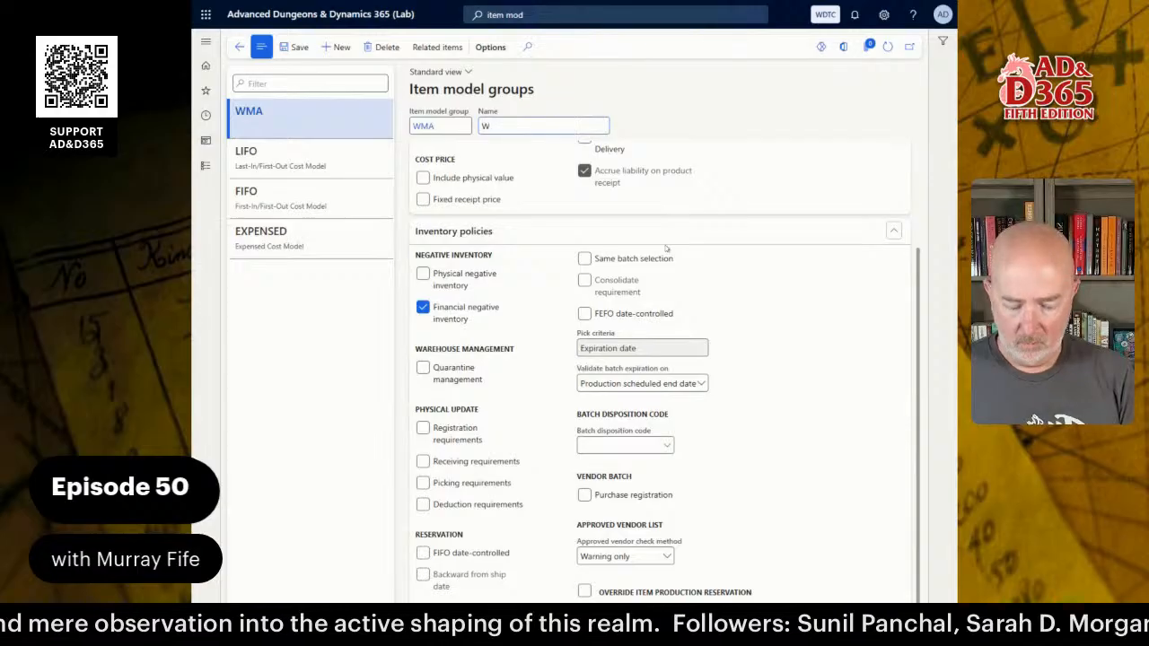
pyautogui.write('eighted M')
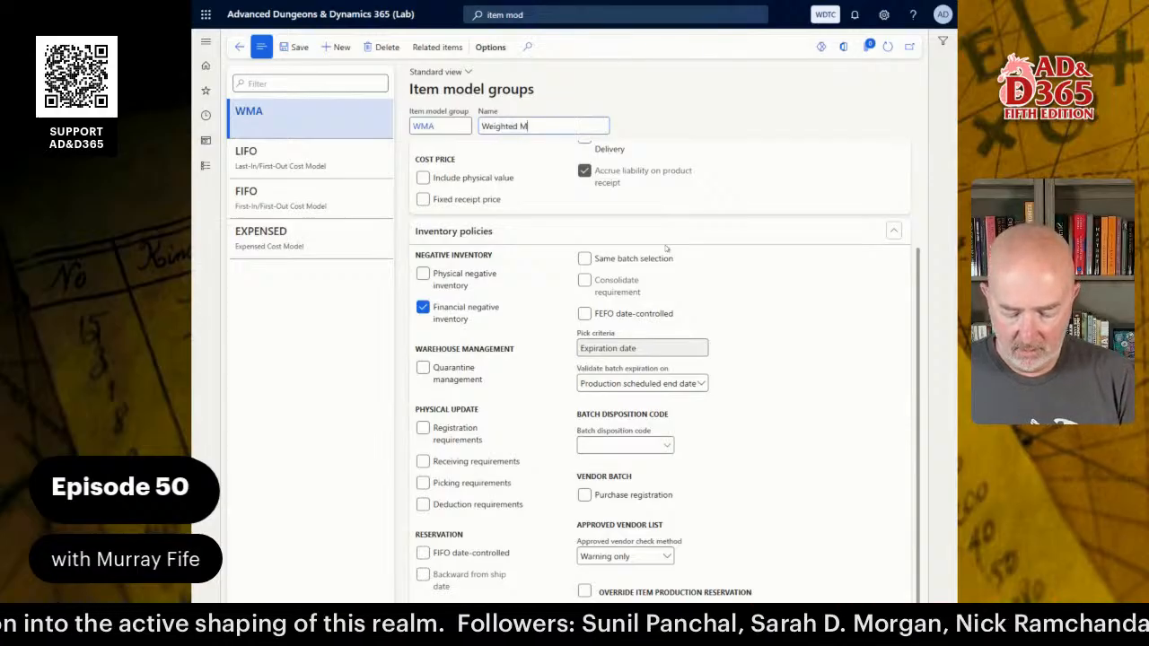
pyautogui.write('oving Avera')
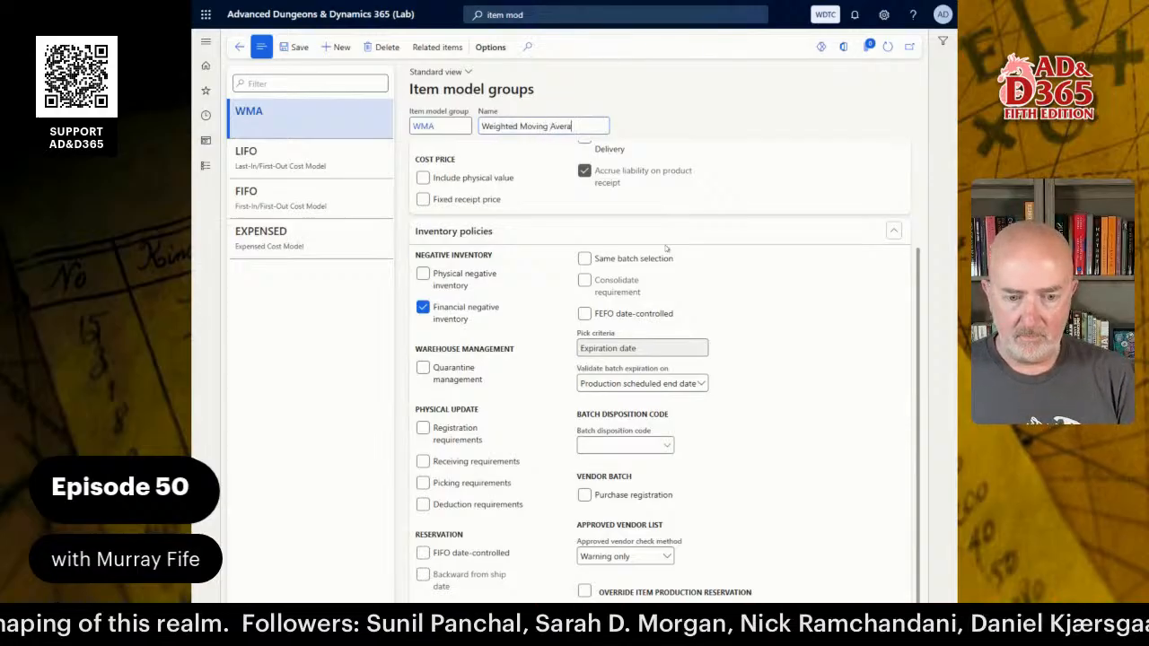
pyautogui.write('ge Cost Model')
pyautogui.scroll(3, 666, 248)
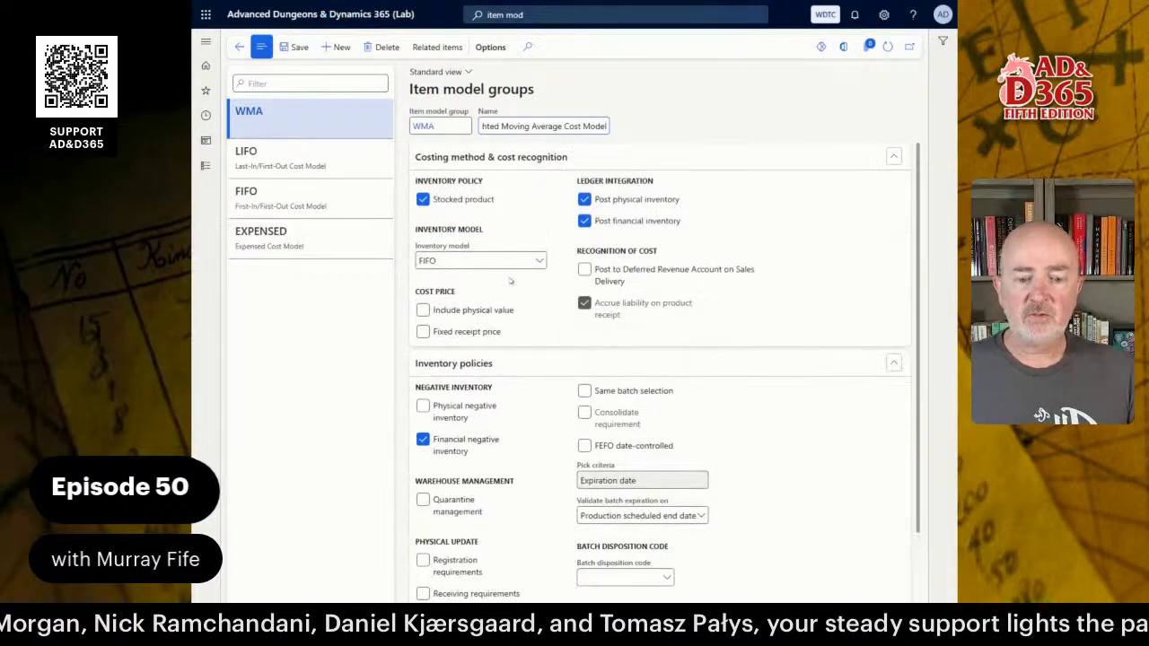
pyautogui.click(531, 260)
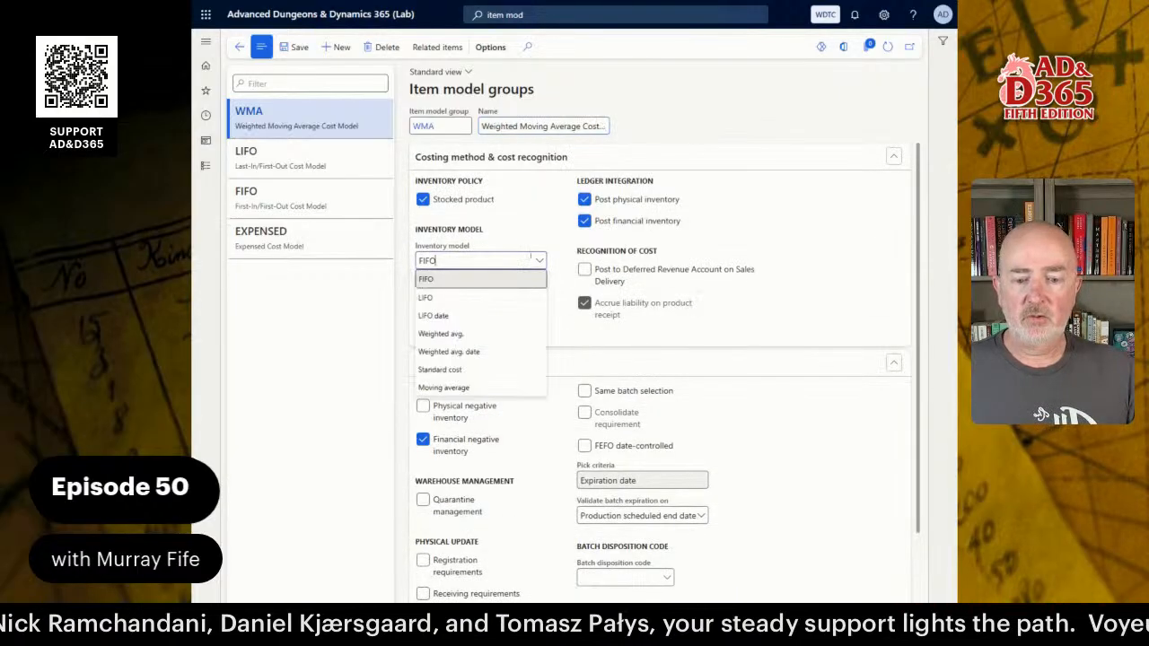
pyautogui.click(482, 337)
pyautogui.click(544, 127)
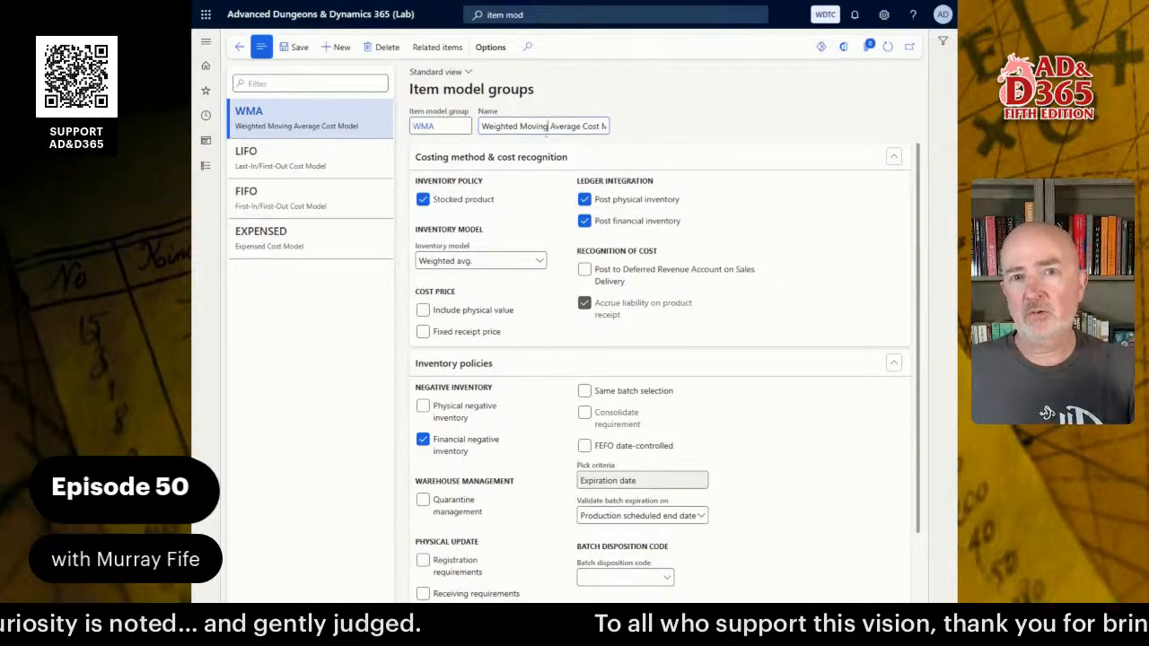
pyautogui.click(548, 126)
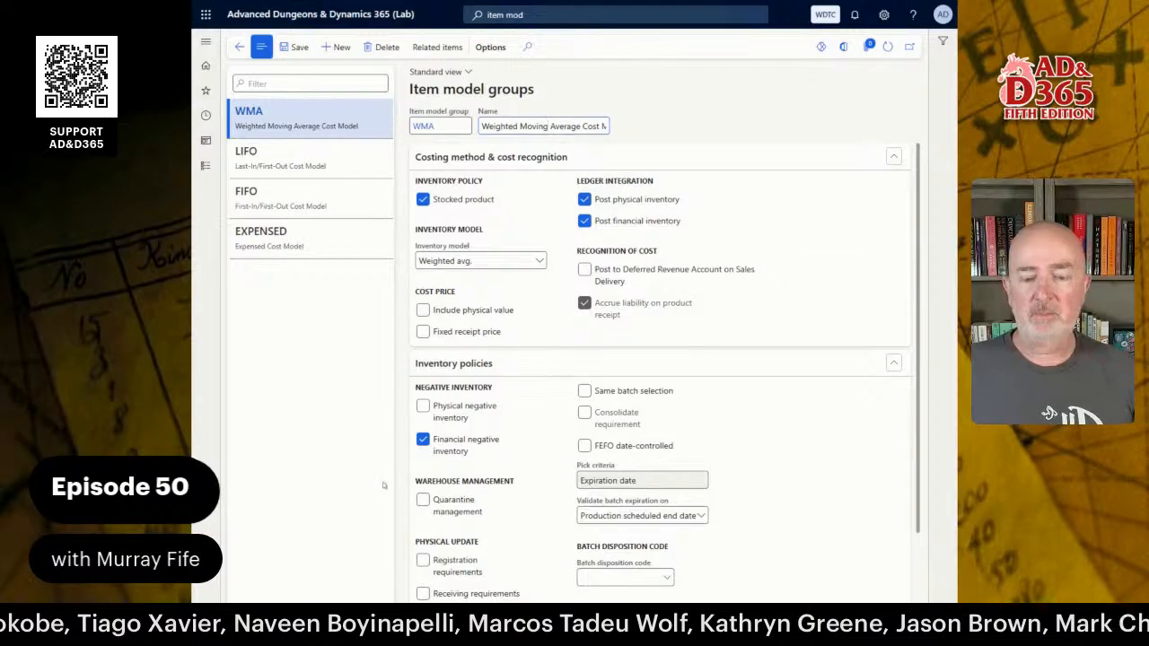
# Create group STANDARD named 'Standard Cost Cost Model' using the Standard cost inventory model.
pyautogui.click(342, 48)
pyautogui.write('STANDARD')
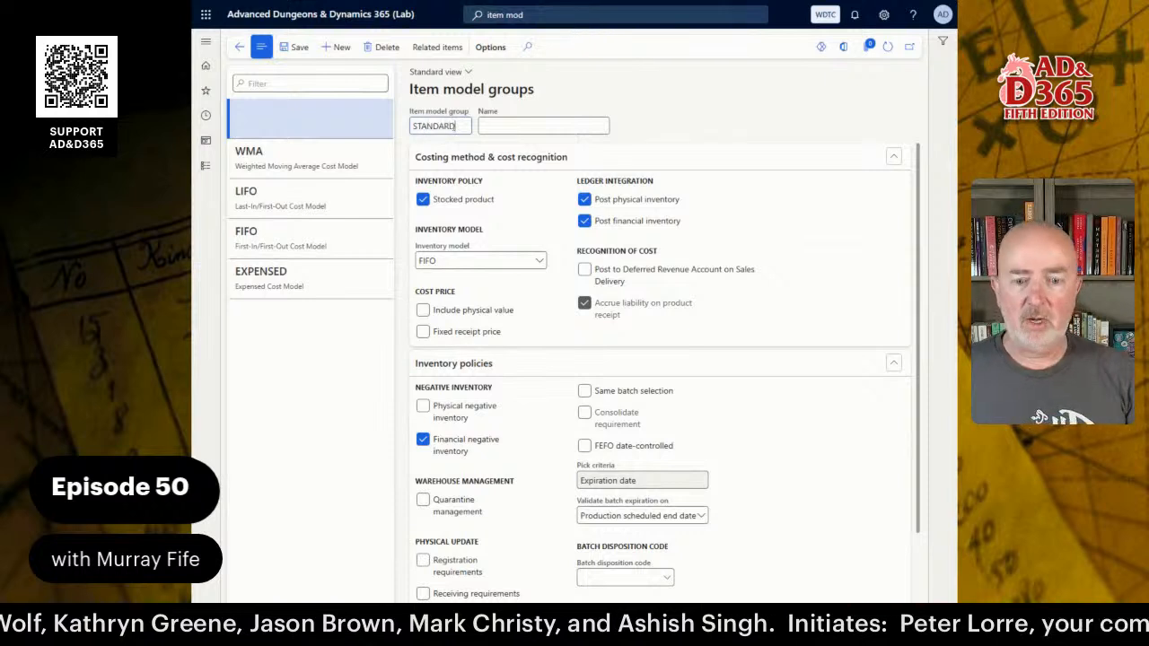
pyautogui.press('Tab')
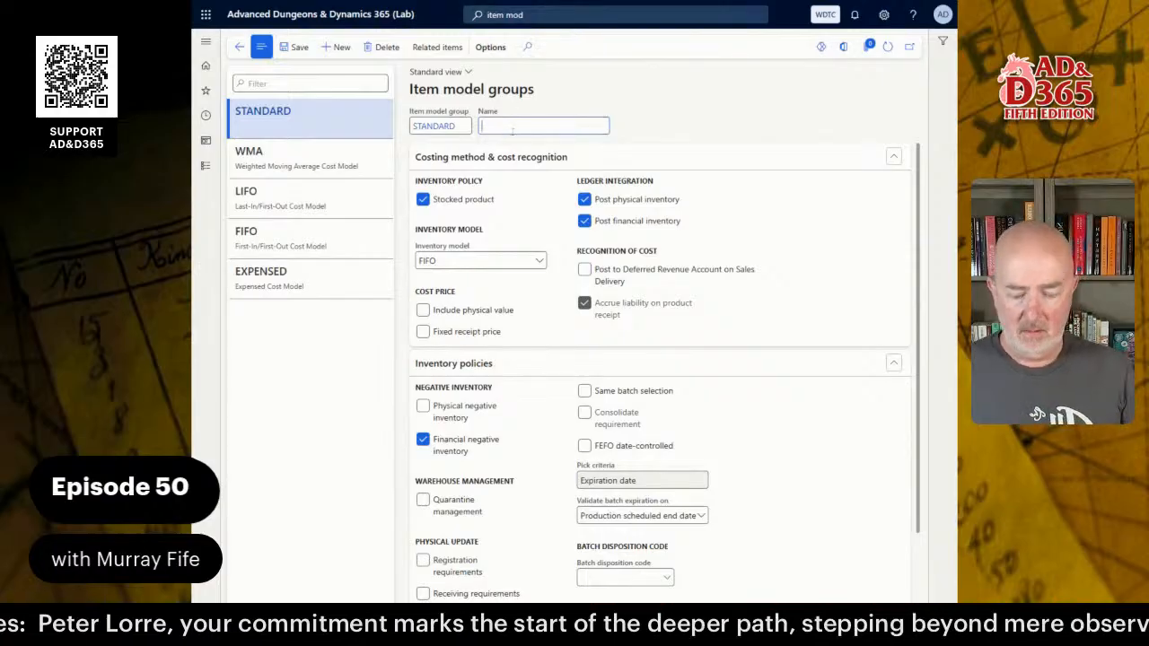
pyautogui.write('Standard')
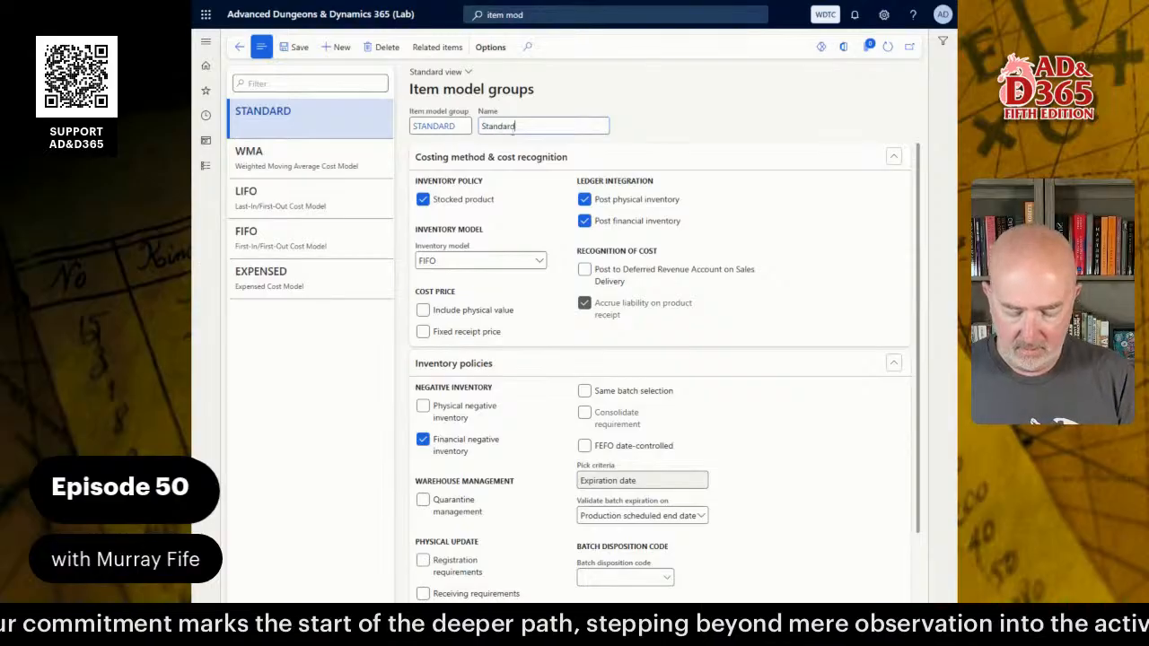
pyautogui.write(' Cost Cost')
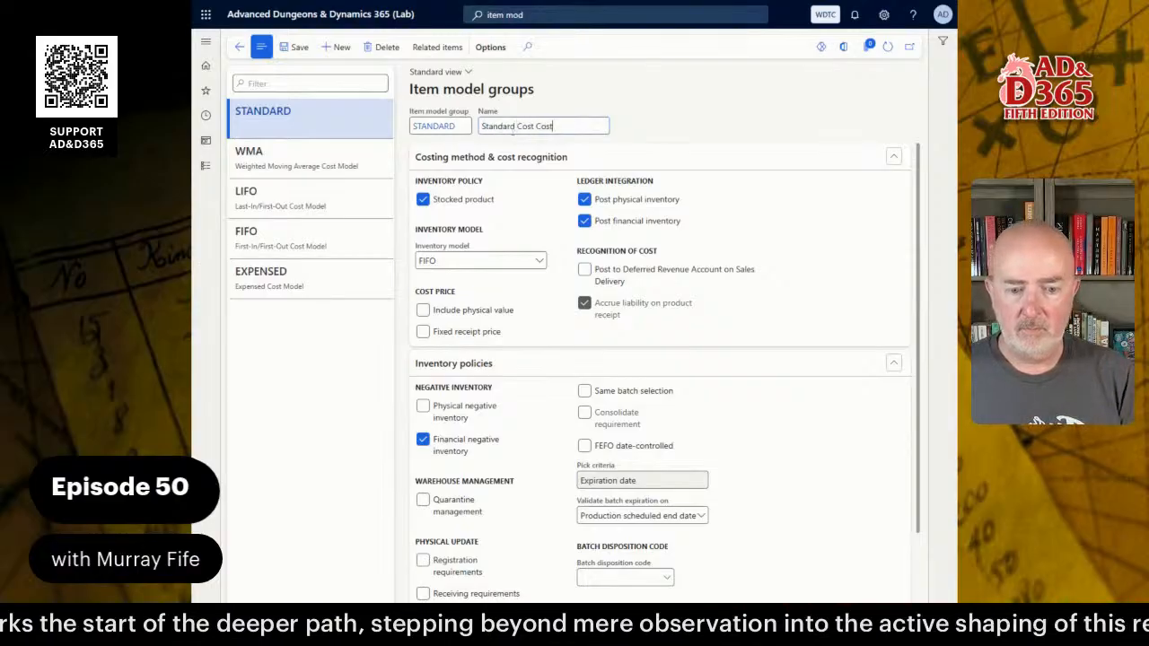
pyautogui.write(' Model')
pyautogui.press('Tab')
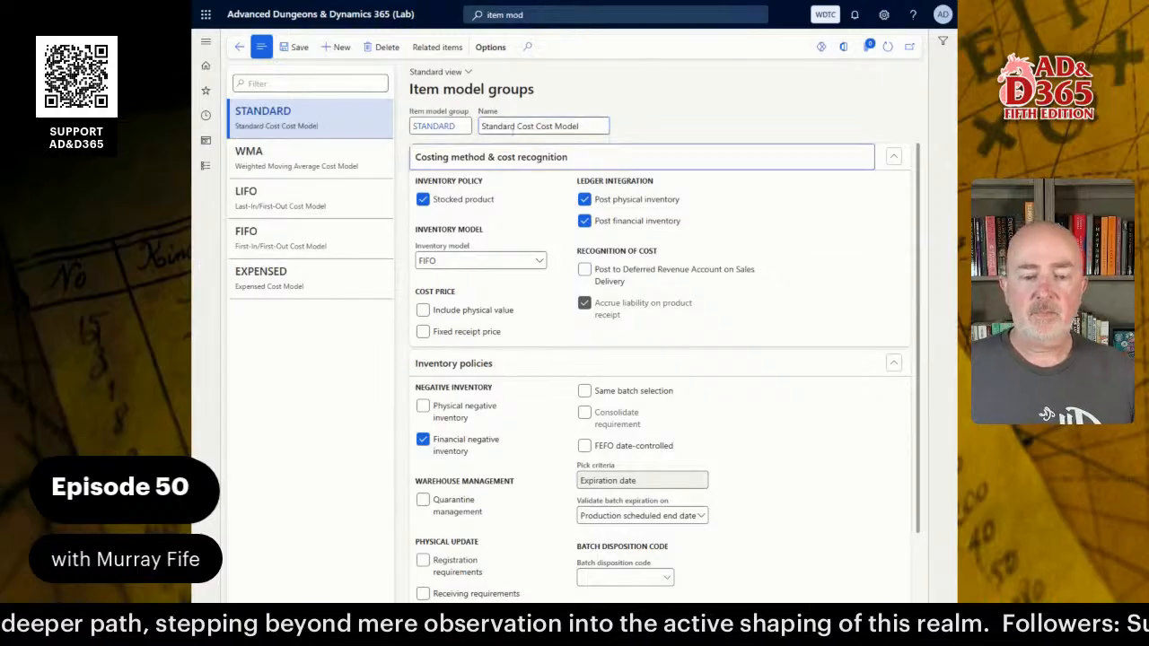
pyautogui.click(538, 261)
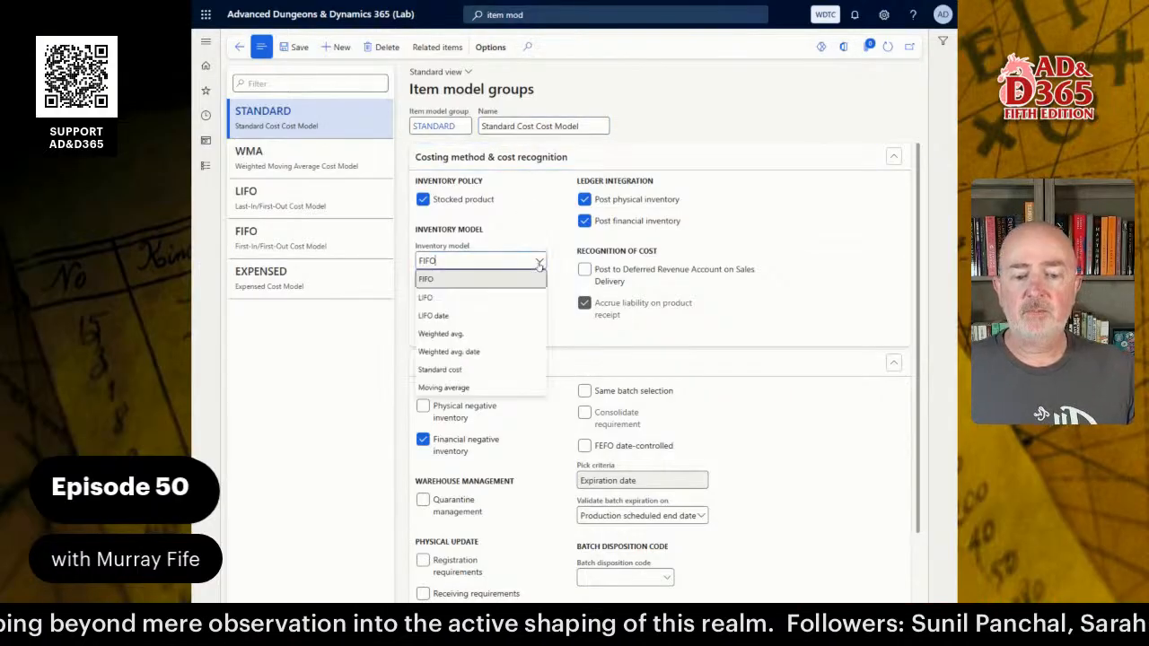
pyautogui.click(481, 370)
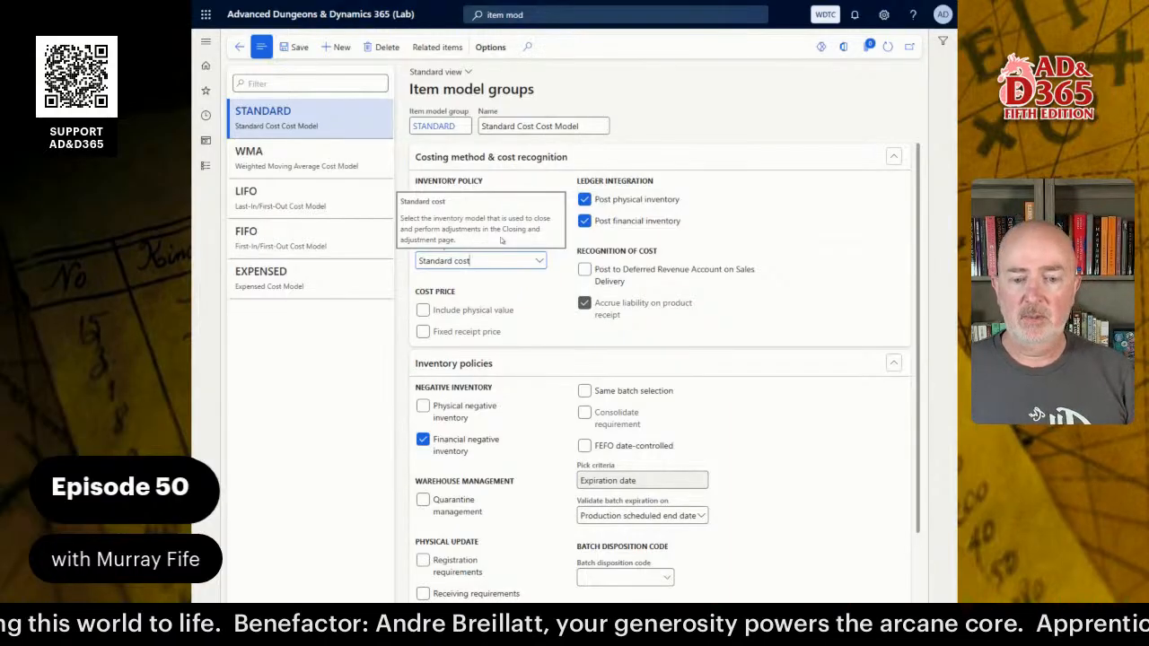
# Change the standard cost group's code from STANDARD to STD and commit the edit.
pyautogui.click(466, 126)
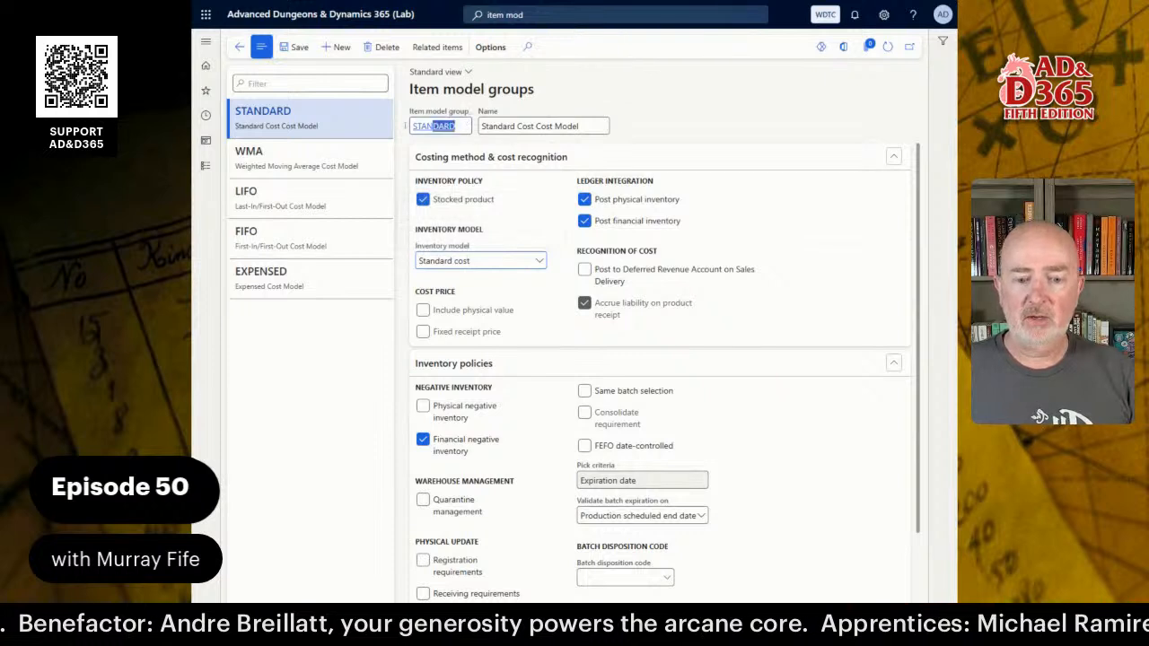
pyautogui.write('S')
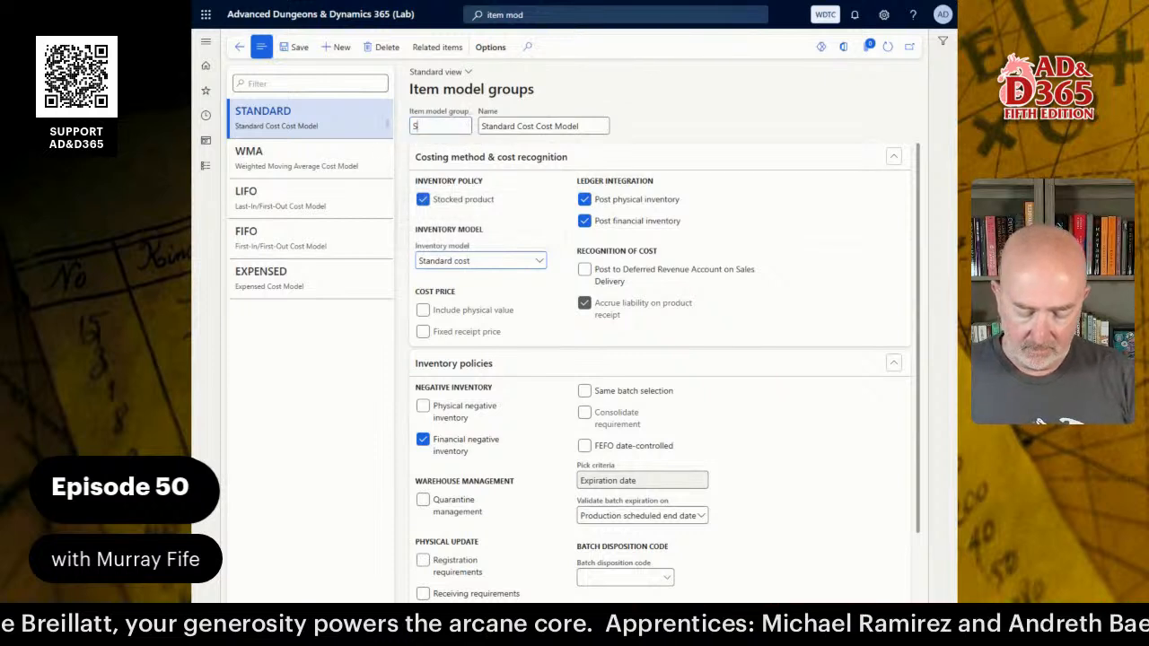
pyautogui.write('TD')
pyautogui.press('Tab')
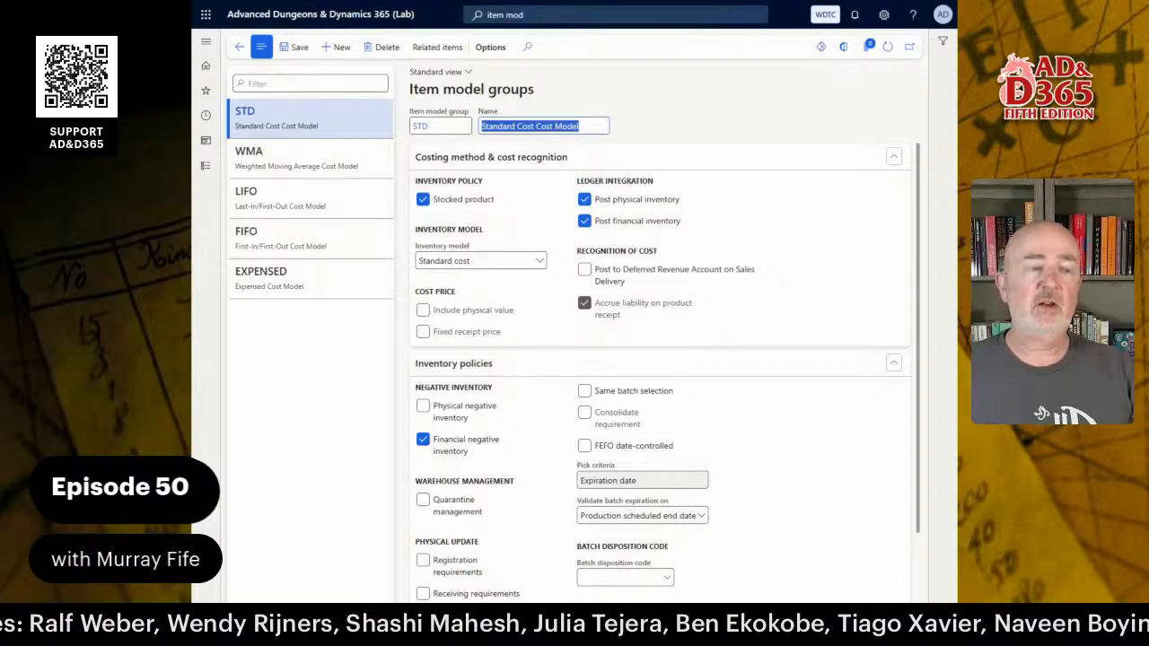
pyautogui.click(313, 347)
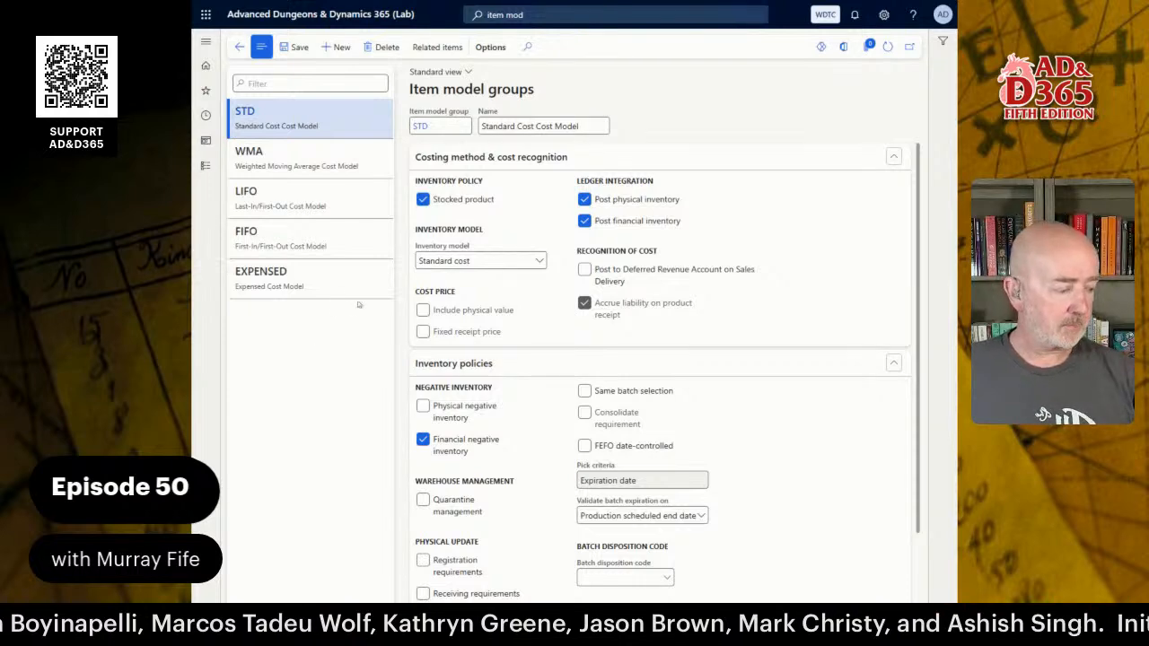
pyautogui.hotkey('alt', 'Tab')
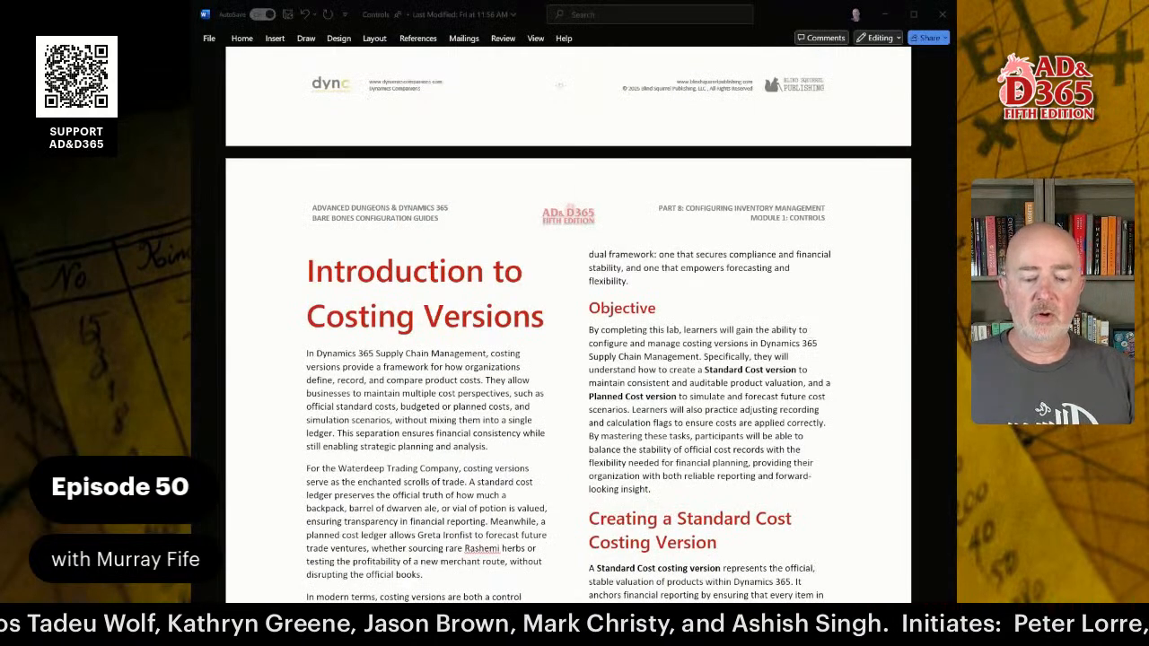
# Scroll the lab guide down to the Configuring Costing Versions 'How to do it' table.
pyautogui.scroll(-1, 568, 359)
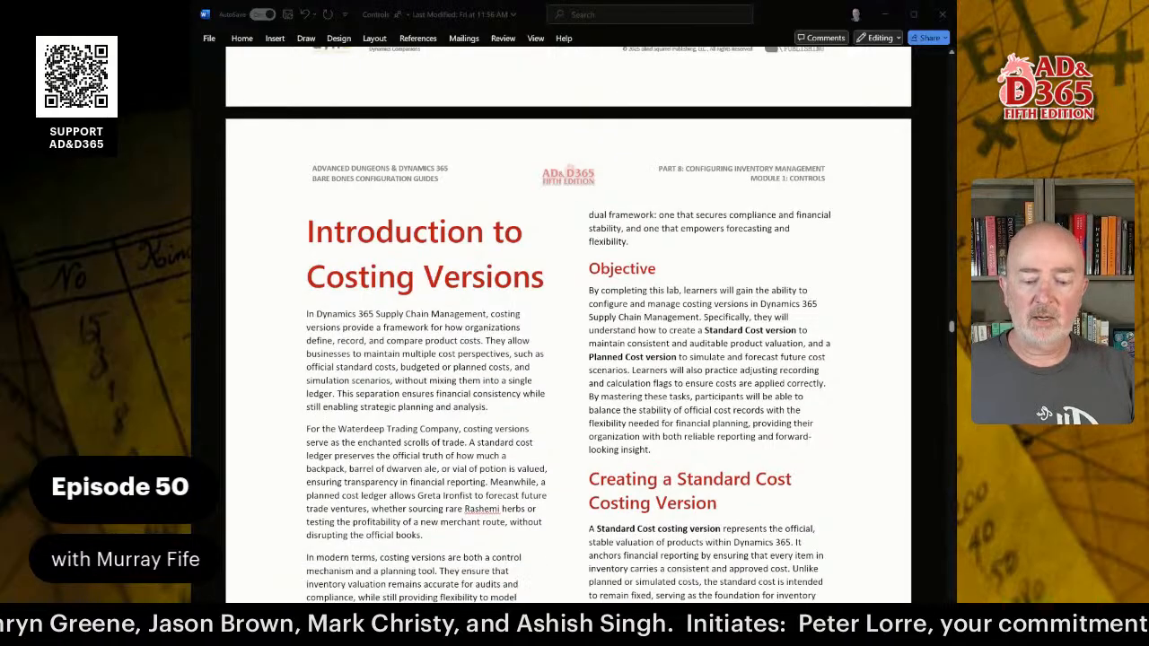
pyautogui.scroll(-1, 568, 310)
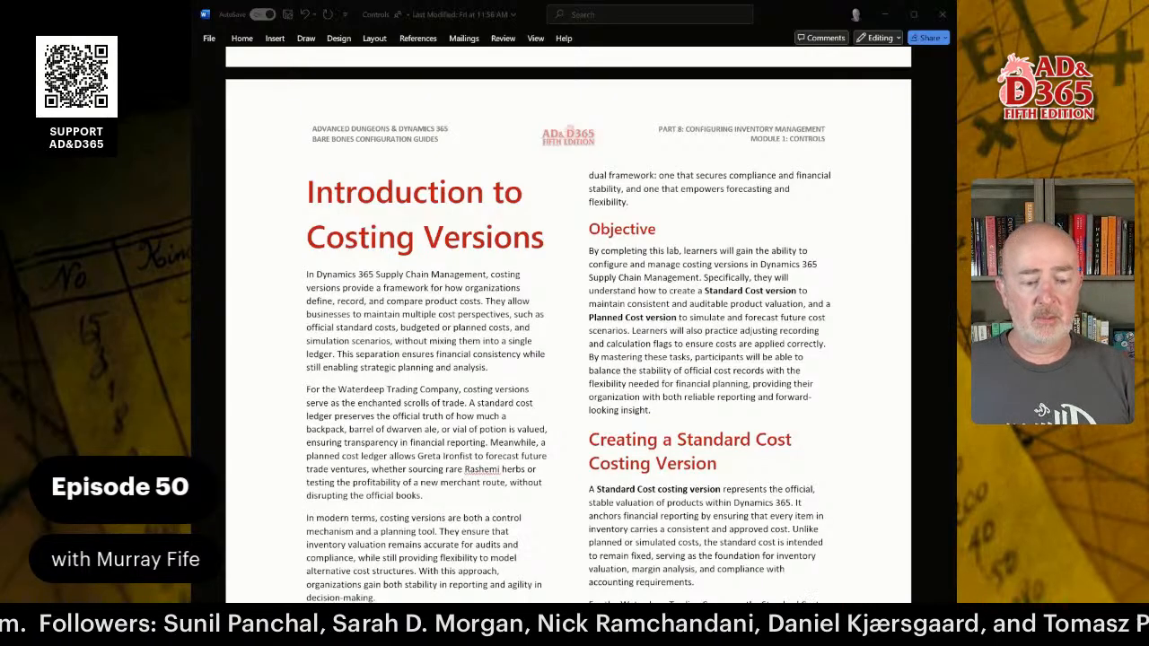
pyautogui.scroll(-5, 671, 313)
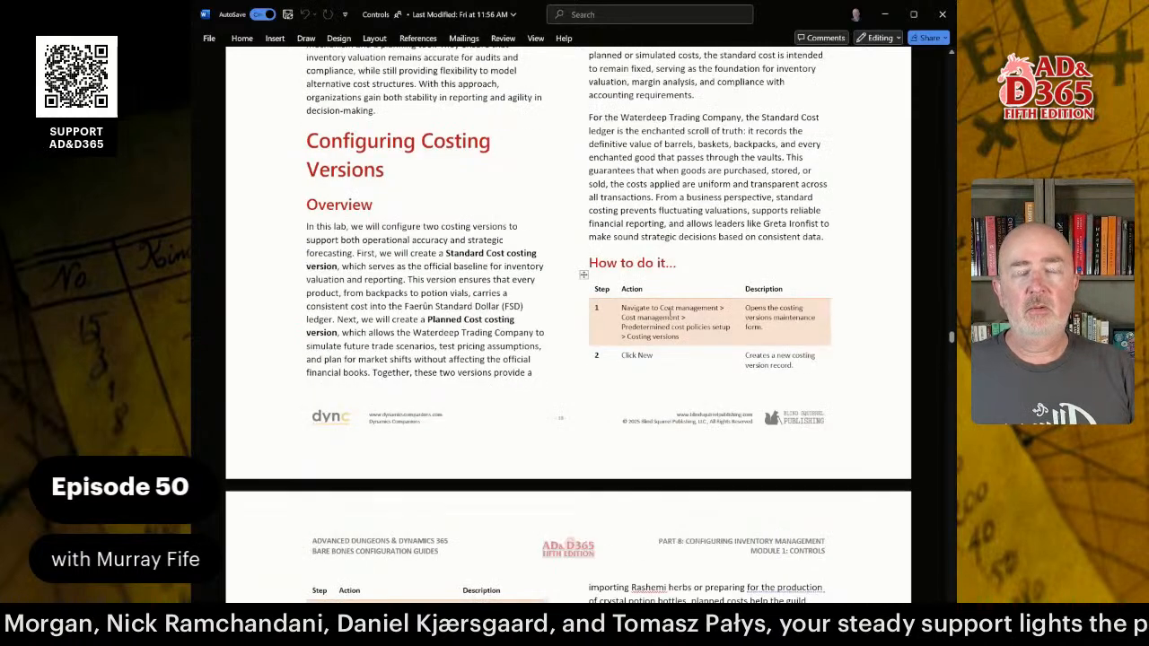
pyautogui.scroll(1, 671, 313)
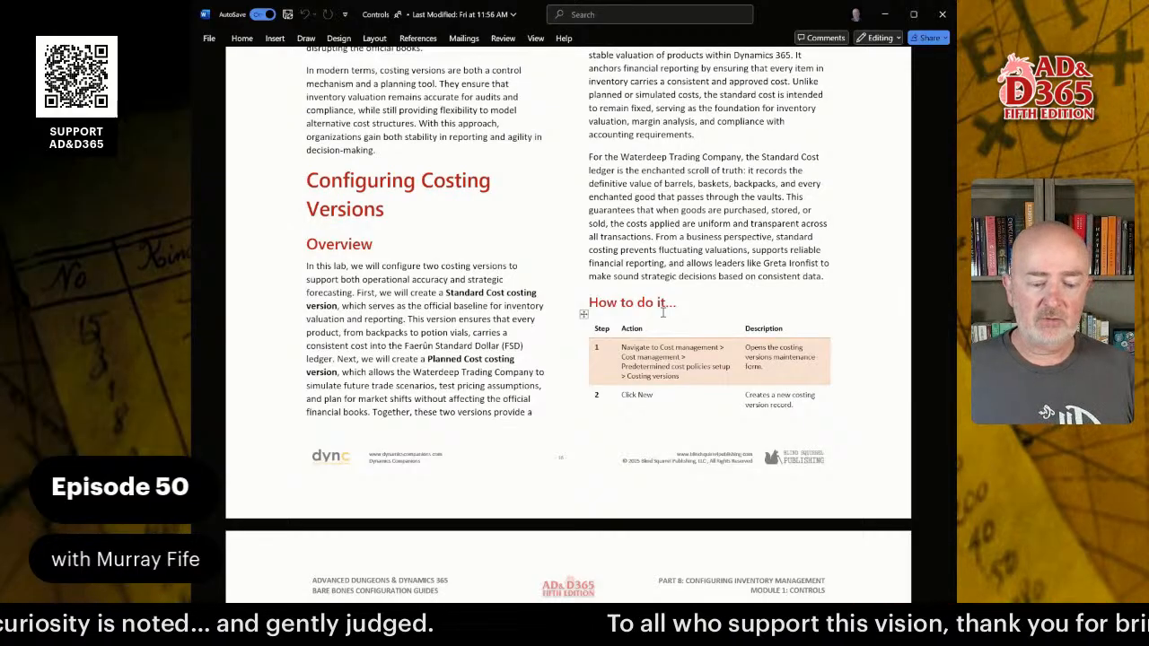
pyautogui.scroll(-3, 648, 189)
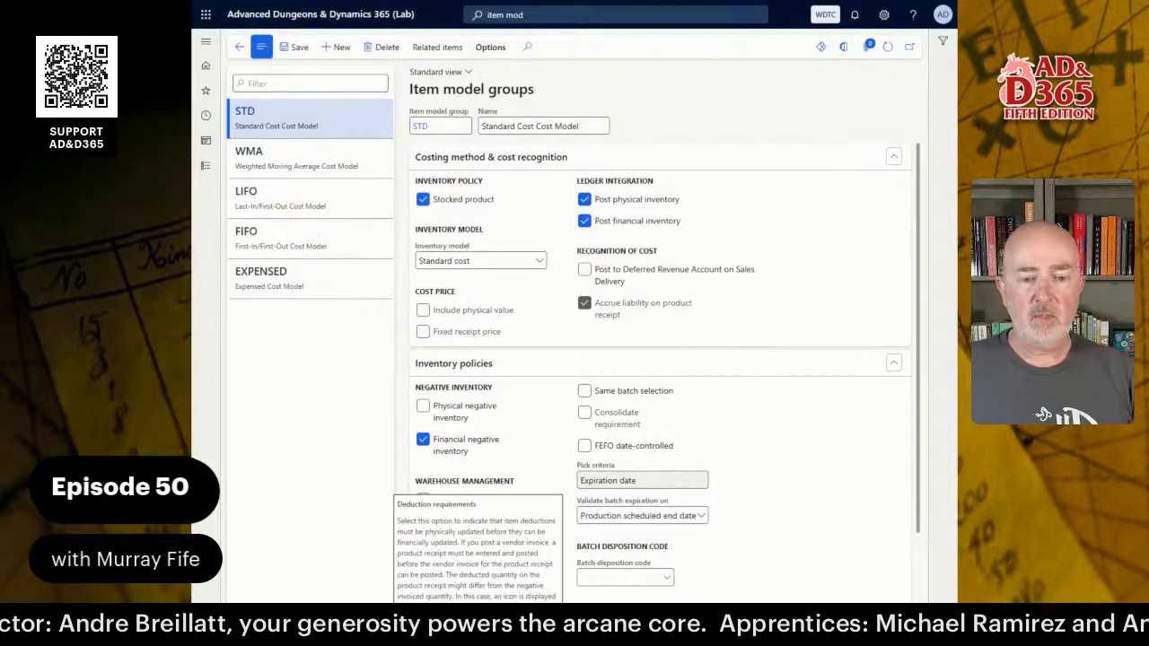
# After a 'costing ver' search, open Costing versions via Cost management > Inventory accounting.
pyautogui.click(540, 12)
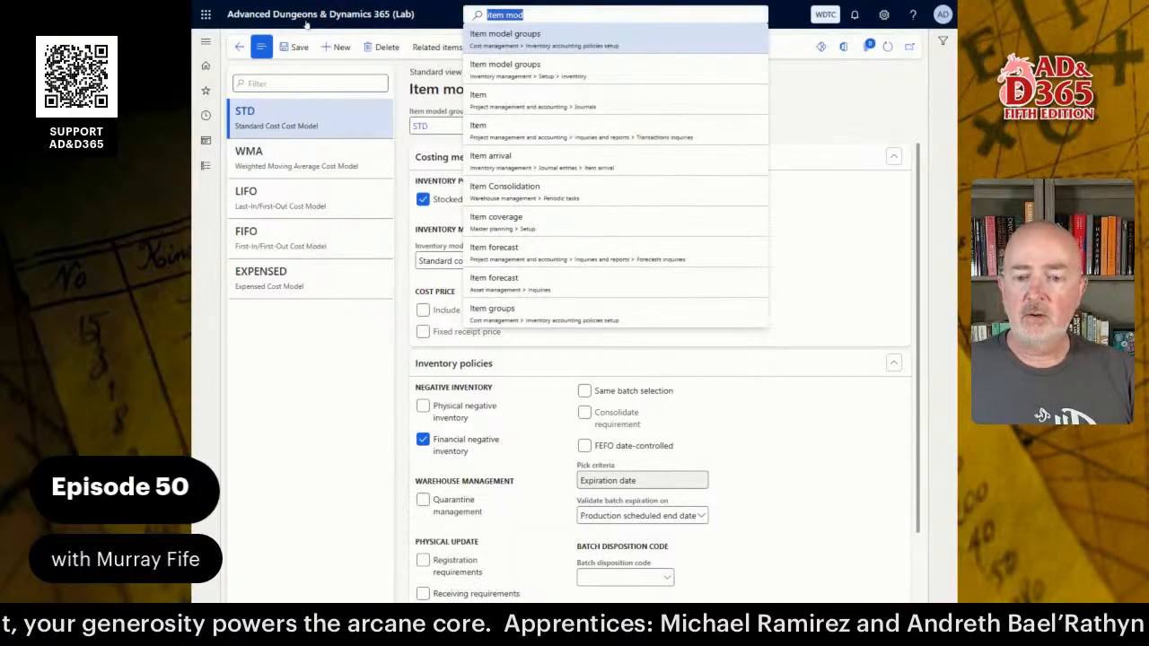
pyautogui.click(207, 167)
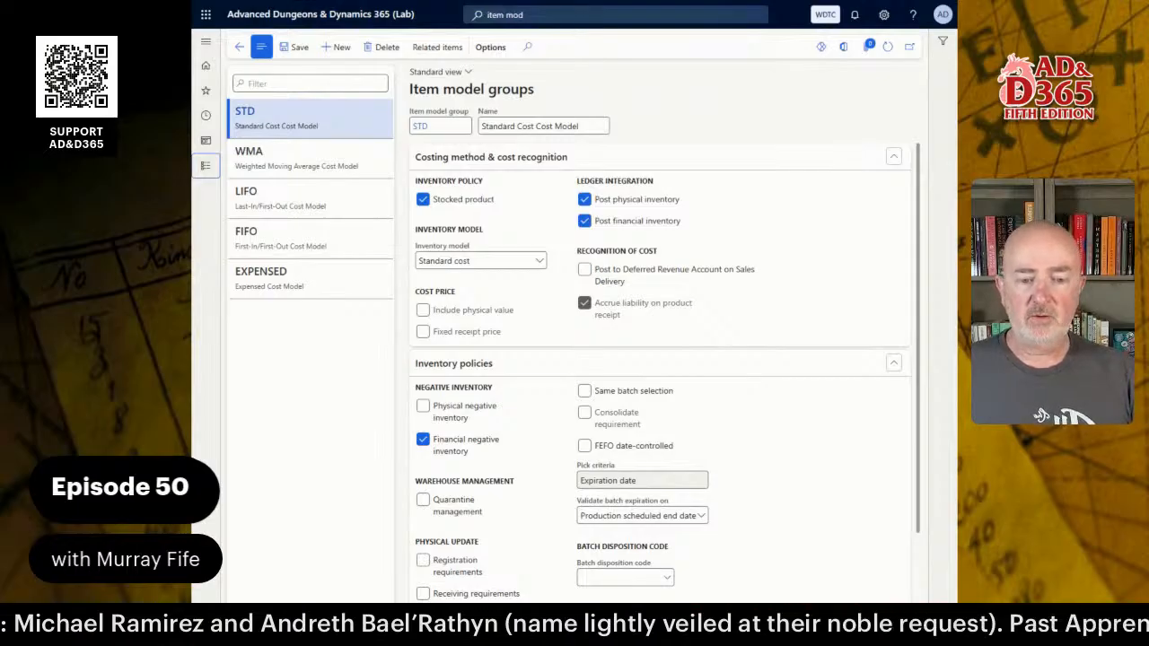
pyautogui.click(549, 16)
pyautogui.write('cos')
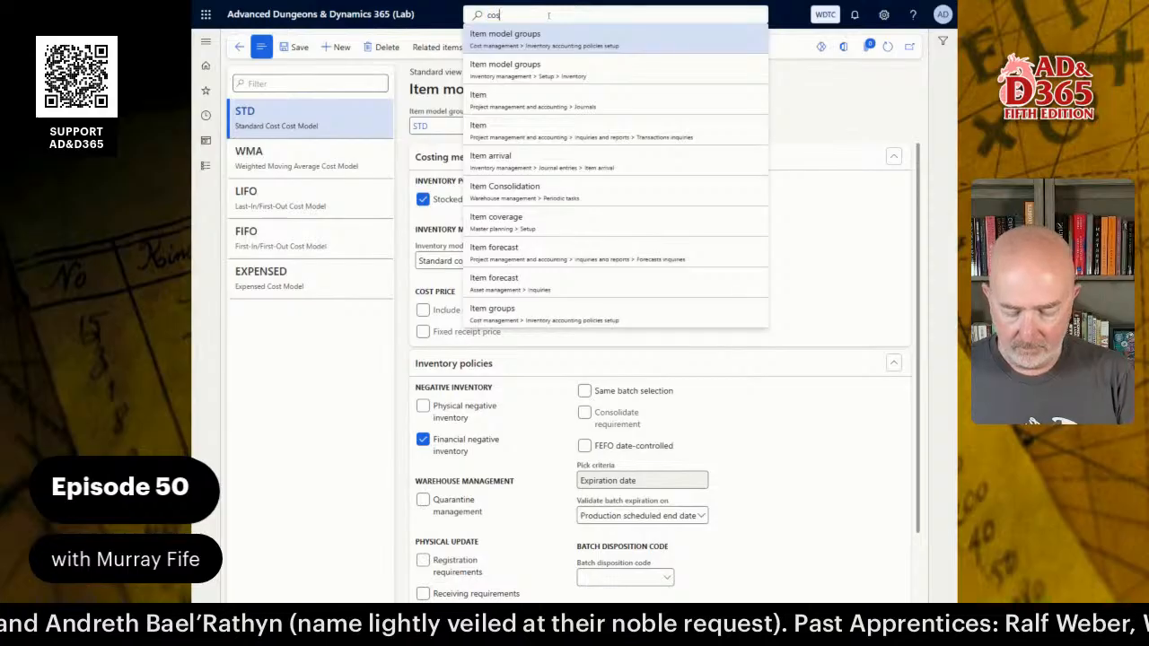
pyautogui.write('ting ver')
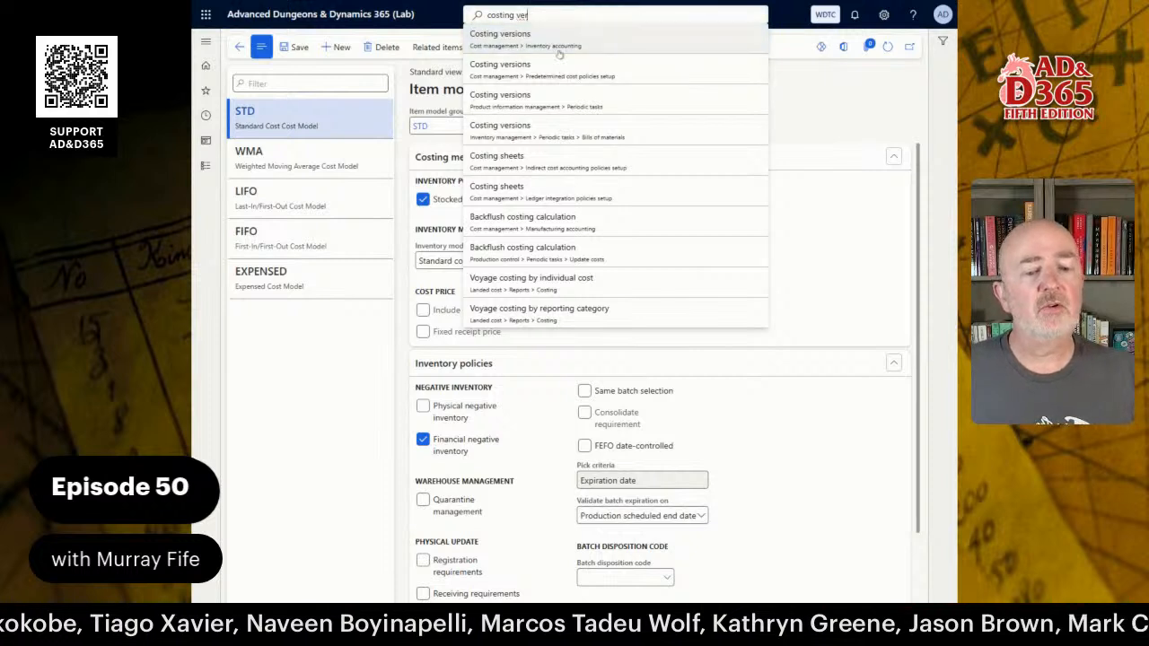
pyautogui.click(207, 170)
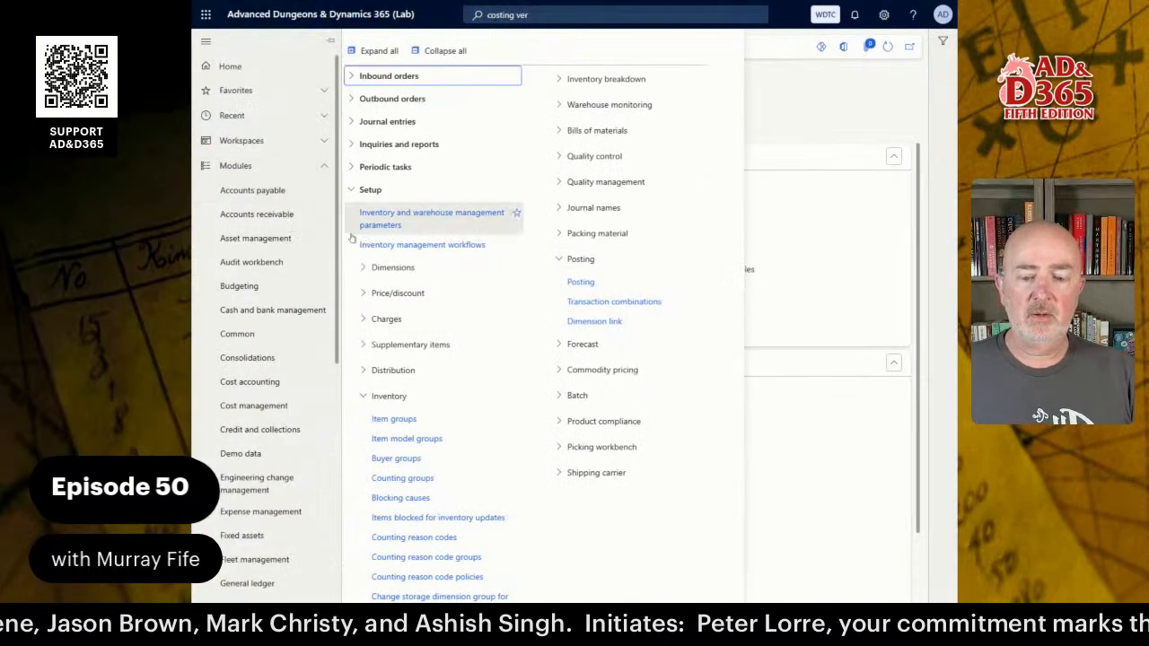
pyautogui.click(258, 406)
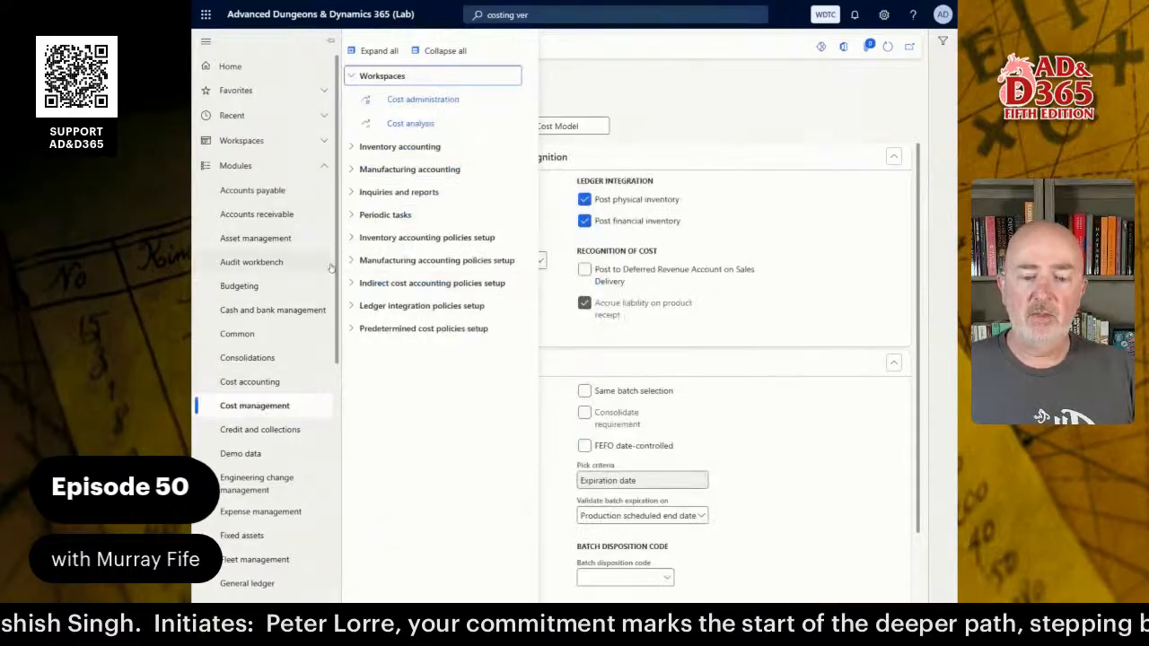
pyautogui.click(418, 149)
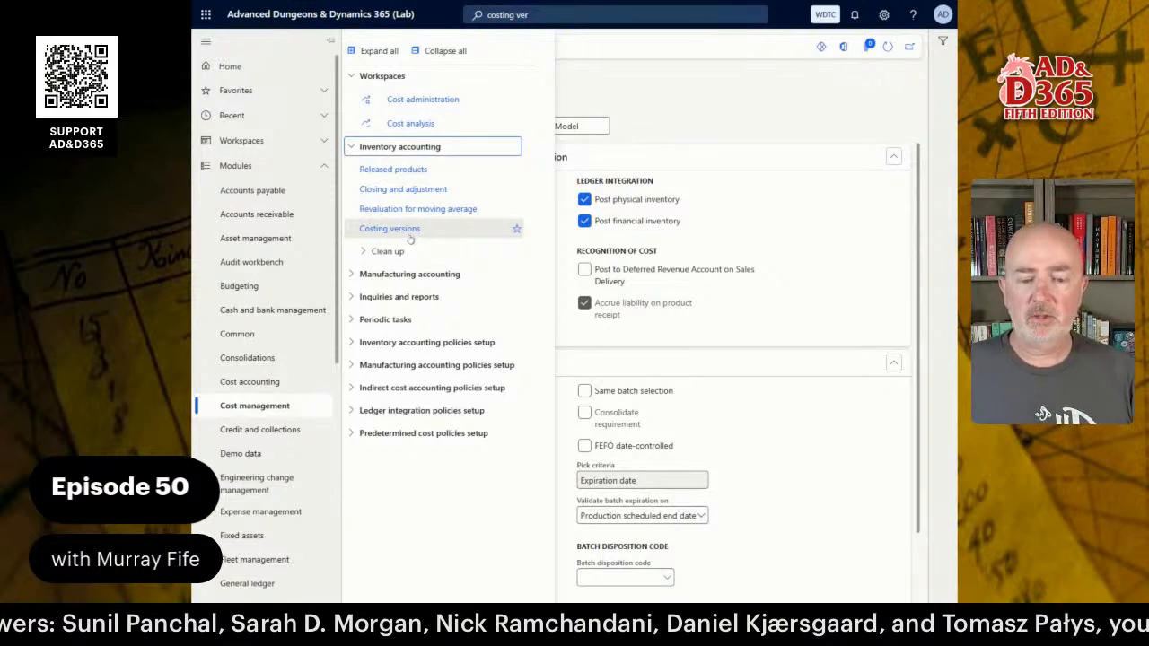
pyautogui.click(409, 235)
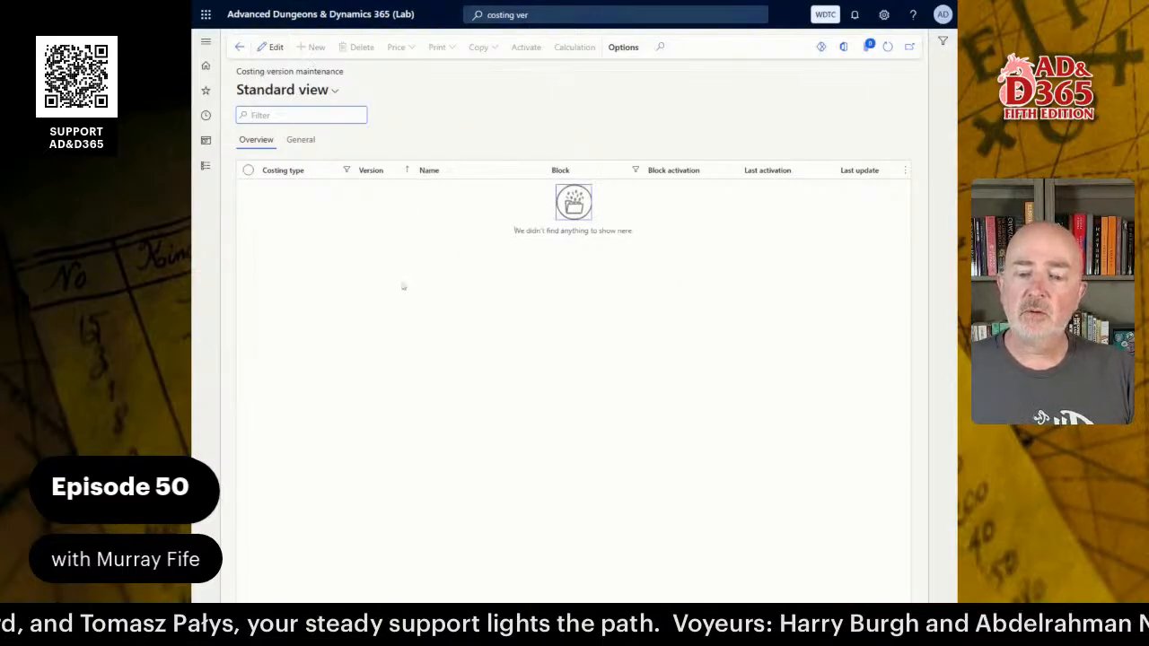
# Reopen Costing versions (Predetermined cost policies setup) from the search results, then switch to the Word lab guide.
pyautogui.click(551, 16)
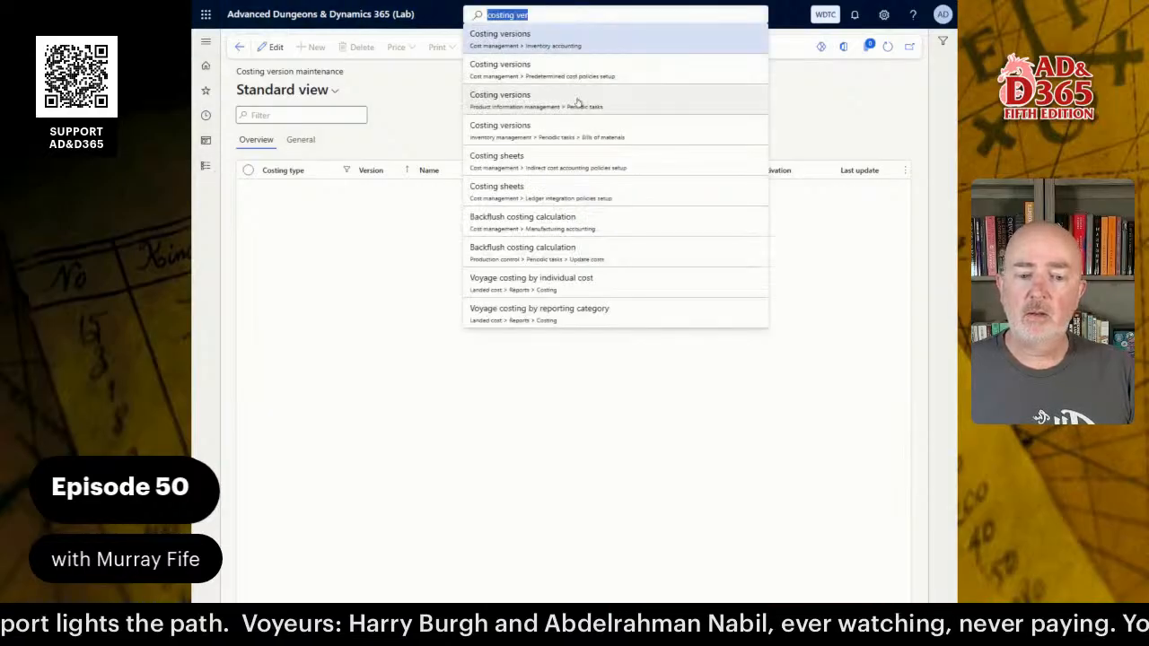
pyautogui.click(577, 103)
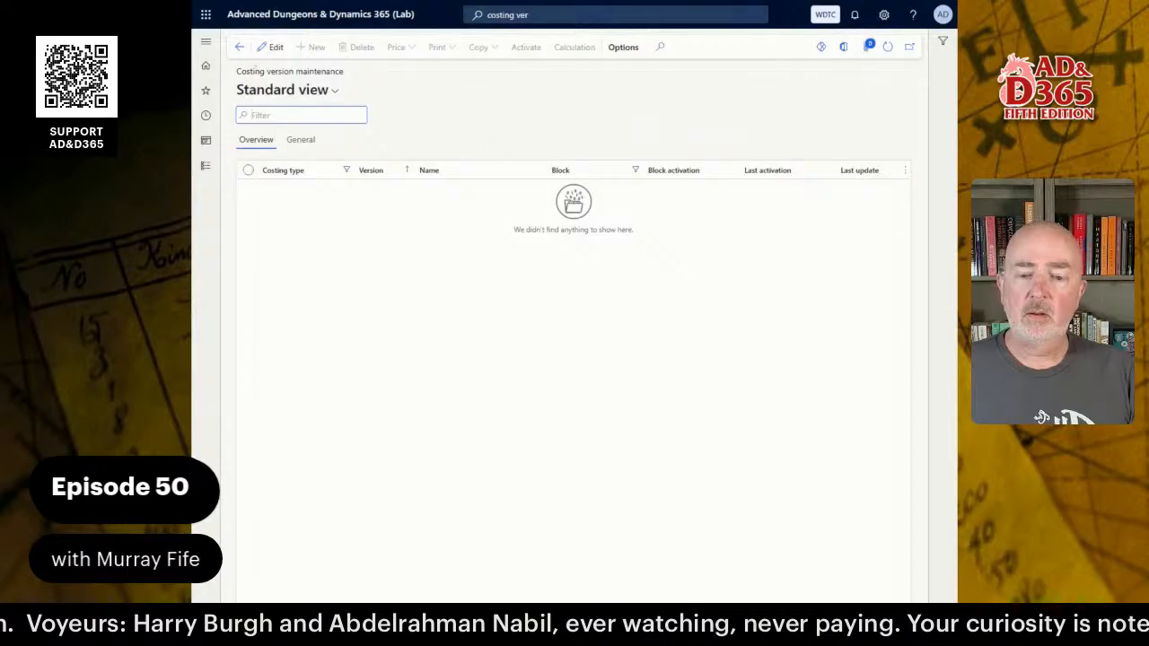
pyautogui.click(551, 16)
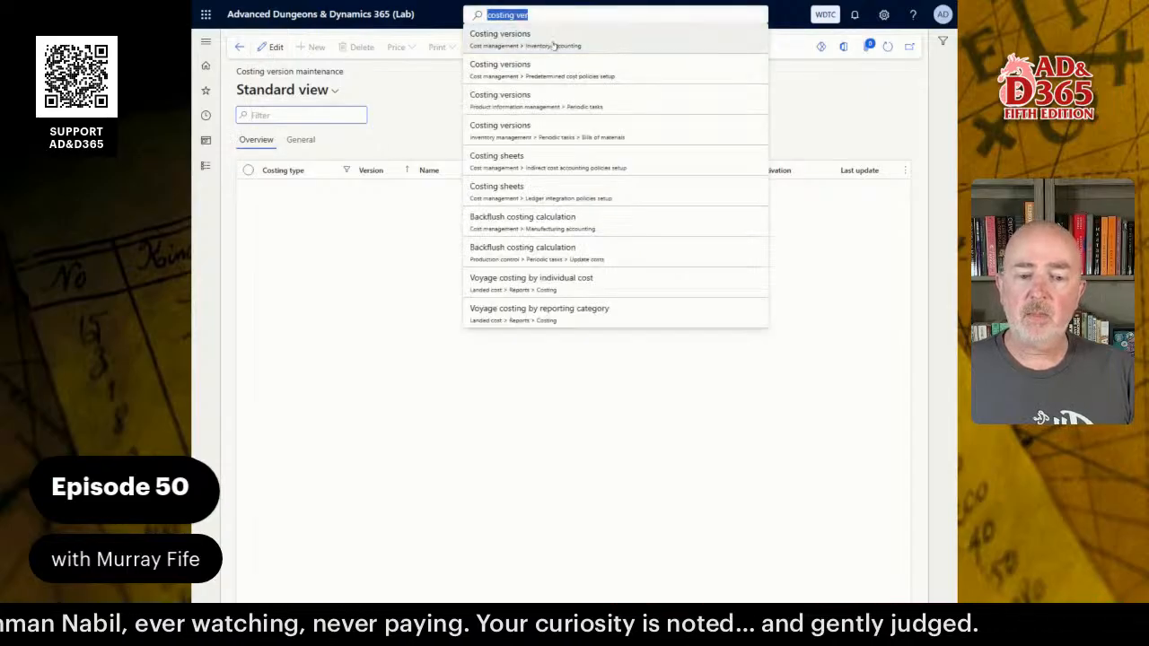
pyautogui.click(571, 43)
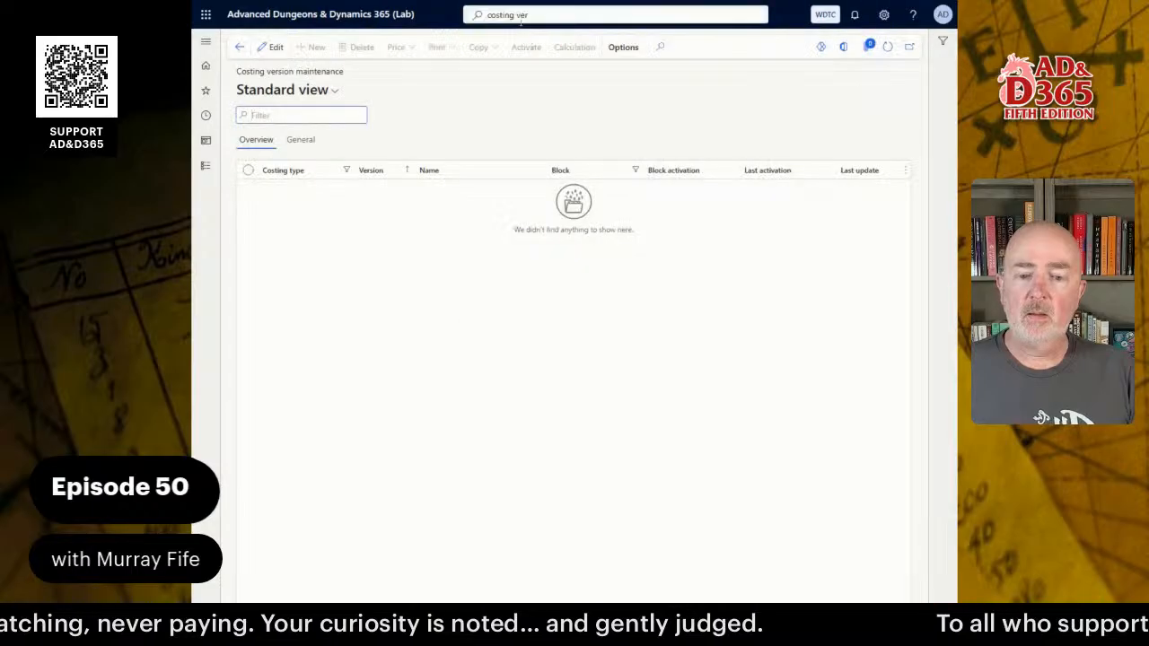
pyautogui.click(530, 15)
pyautogui.click(525, 72)
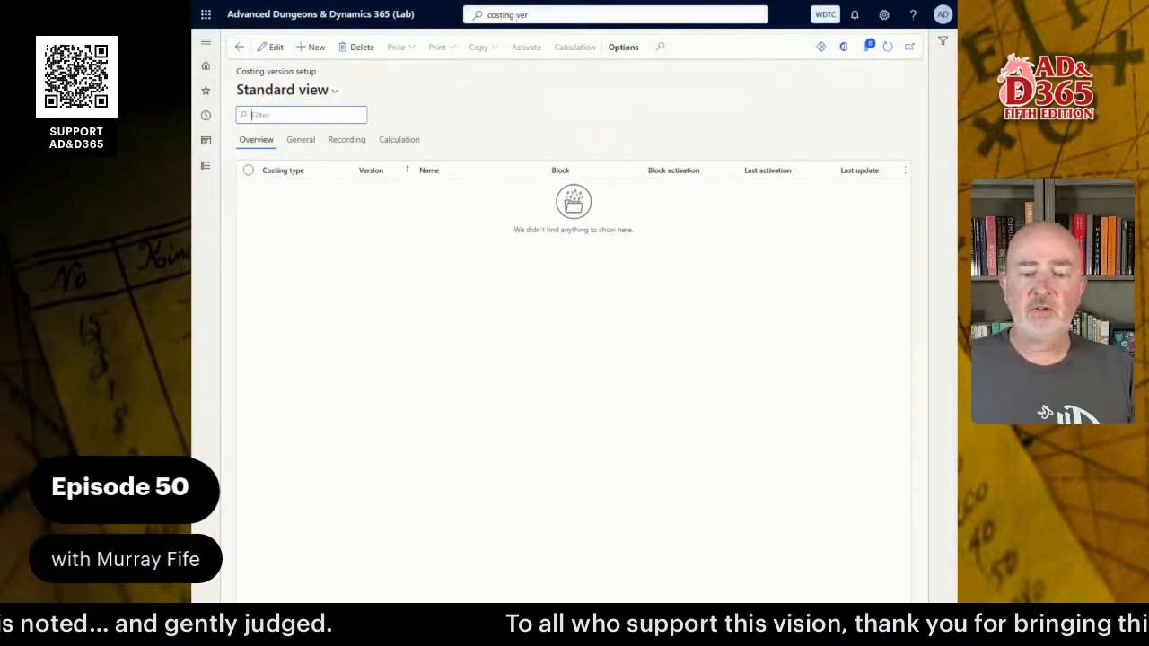
pyautogui.click(516, 16)
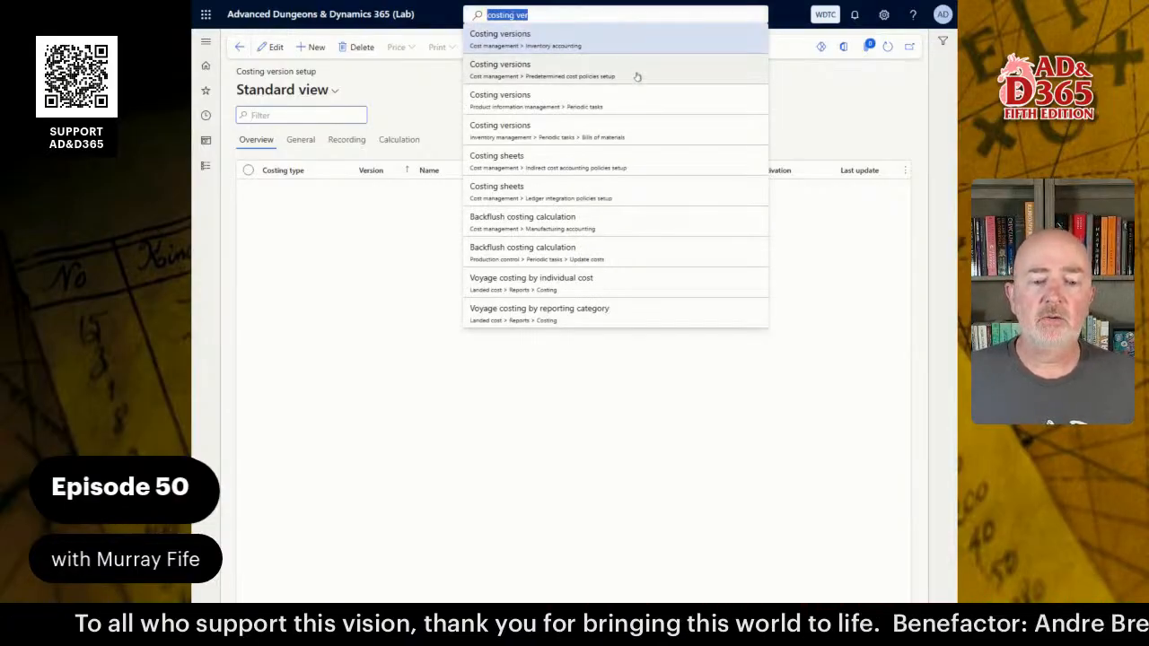
pyautogui.click(524, 40)
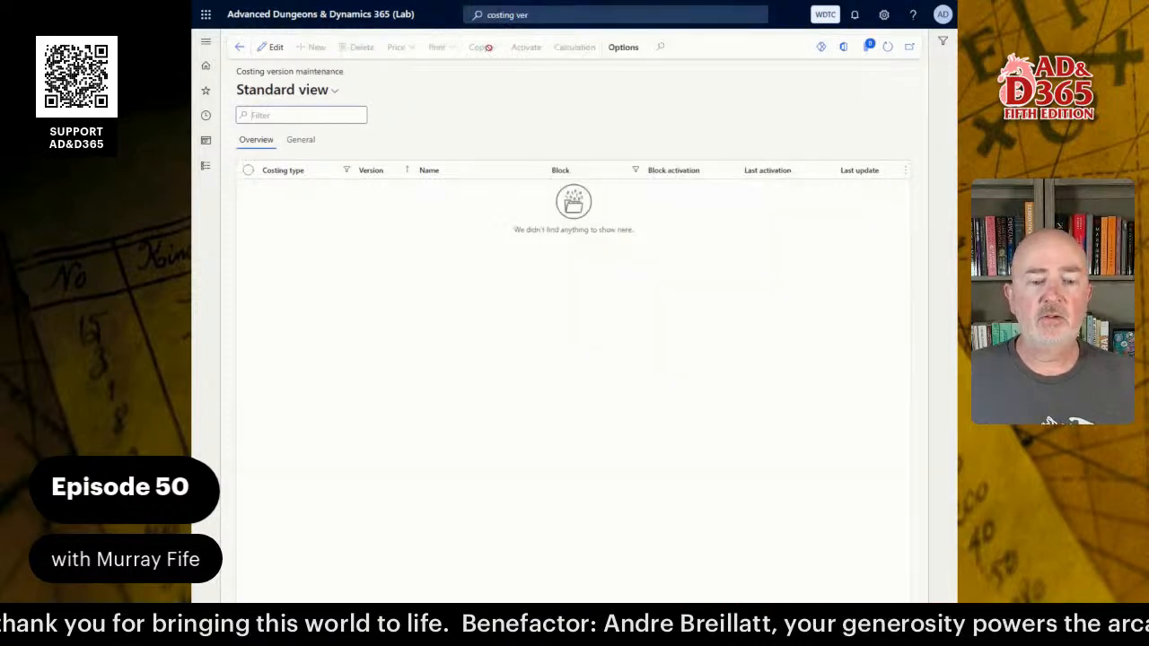
pyautogui.click(542, 15)
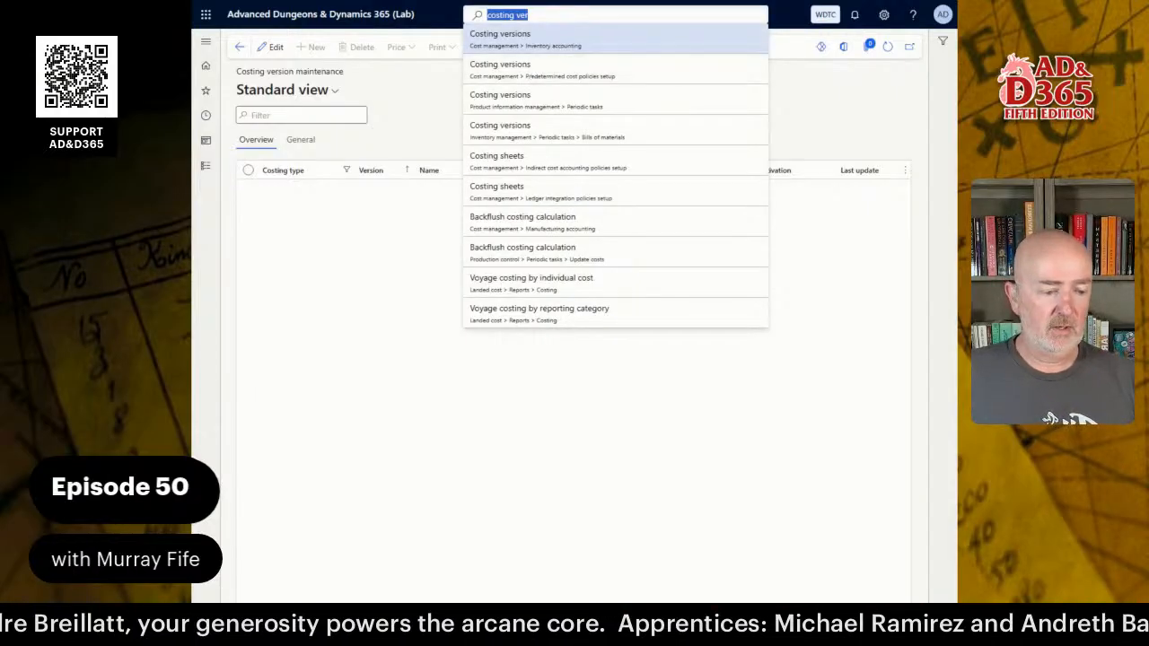
pyautogui.hotkey('alt', 'Tab')
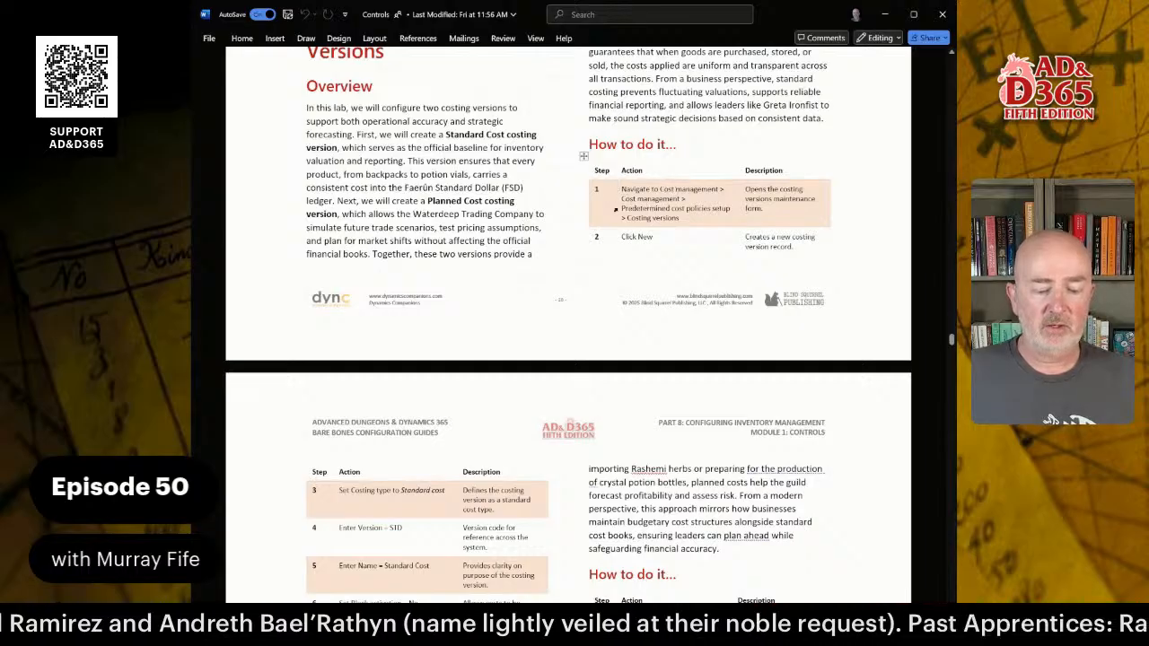
# Highlight 'Predetermined cost policies setup' in the guide's step 1 path, then return to Dynamics 365.
pyautogui.moveTo(623, 208); pyautogui.dragTo(729, 209)
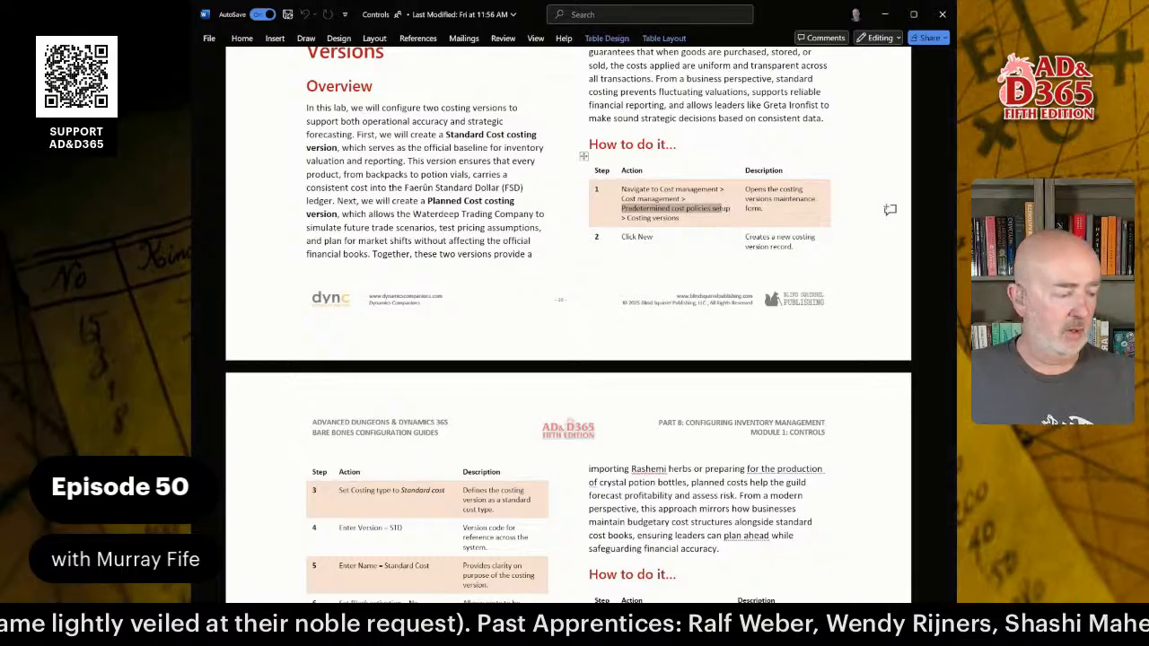
pyautogui.hotkey('alt', 'Tab')
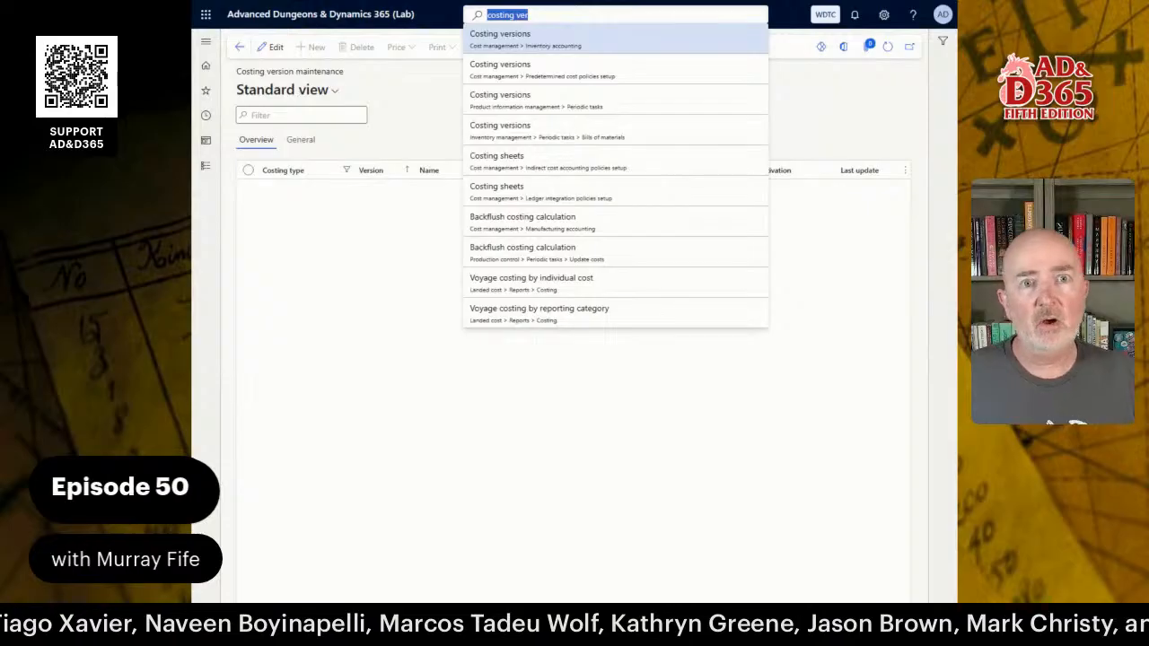
# Add a Standard cost costing version with Version STD and Name 'Standard Cost'.
pyautogui.click(577, 76)
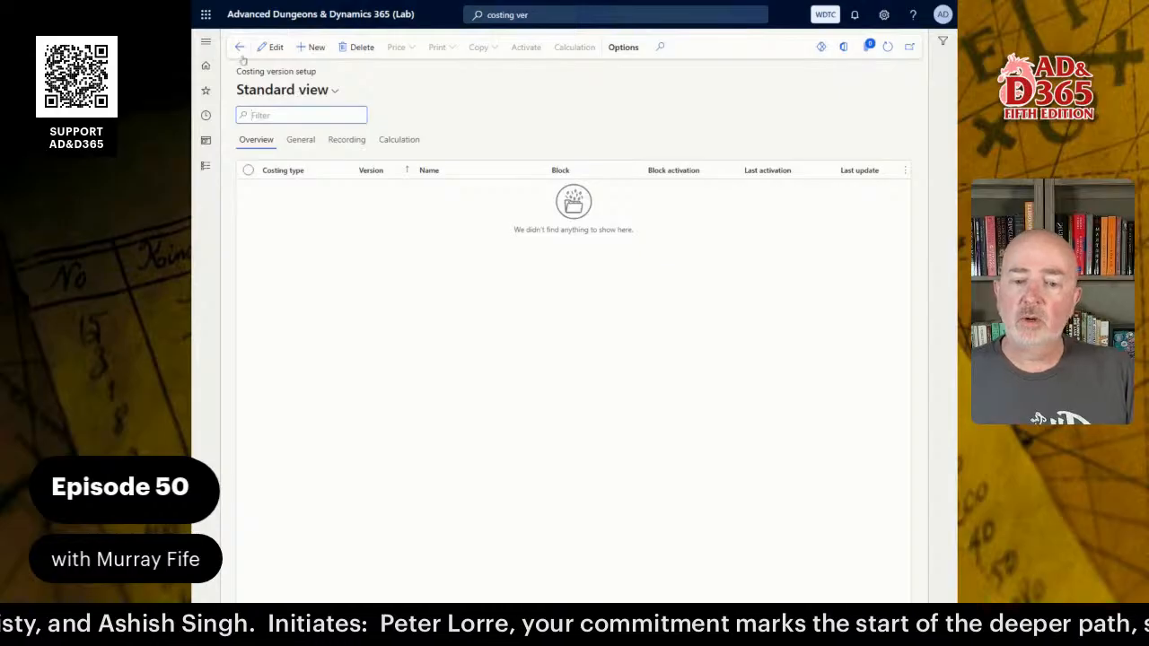
pyautogui.click(316, 48)
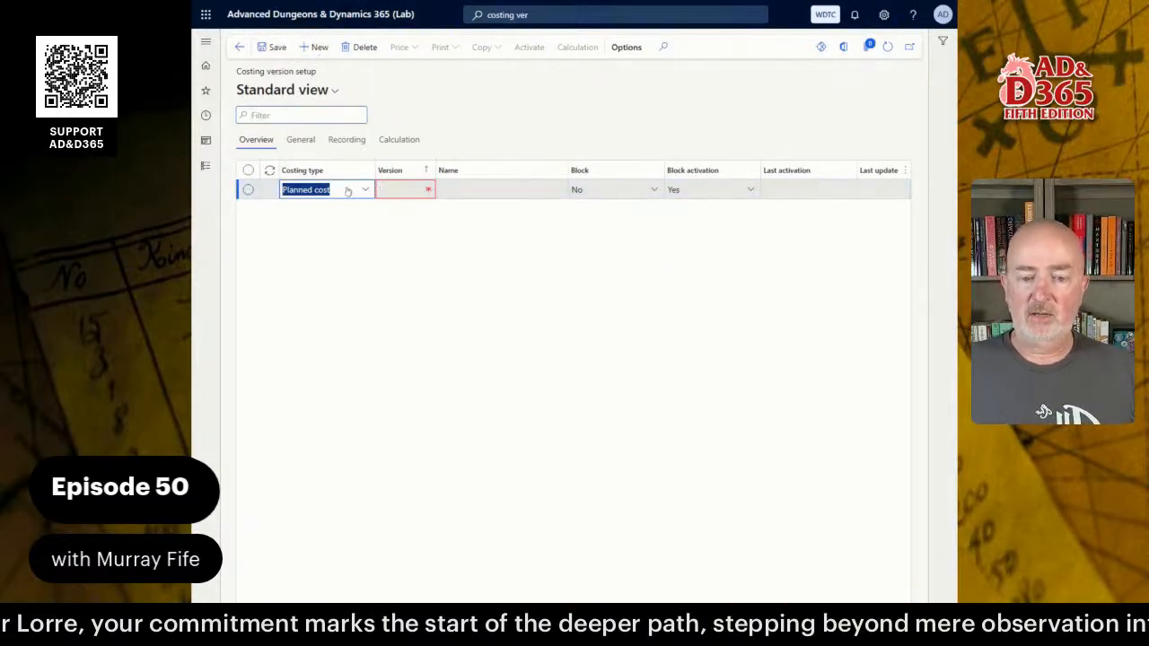
pyautogui.click(363, 190)
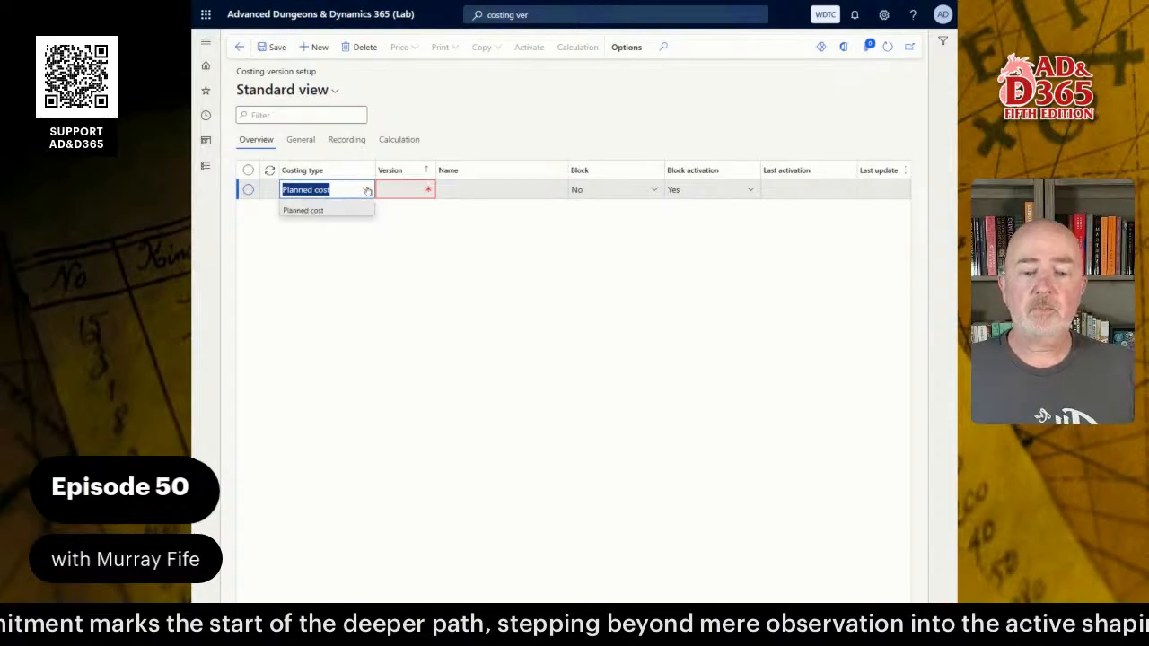
pyautogui.click(314, 231)
pyautogui.click(395, 191)
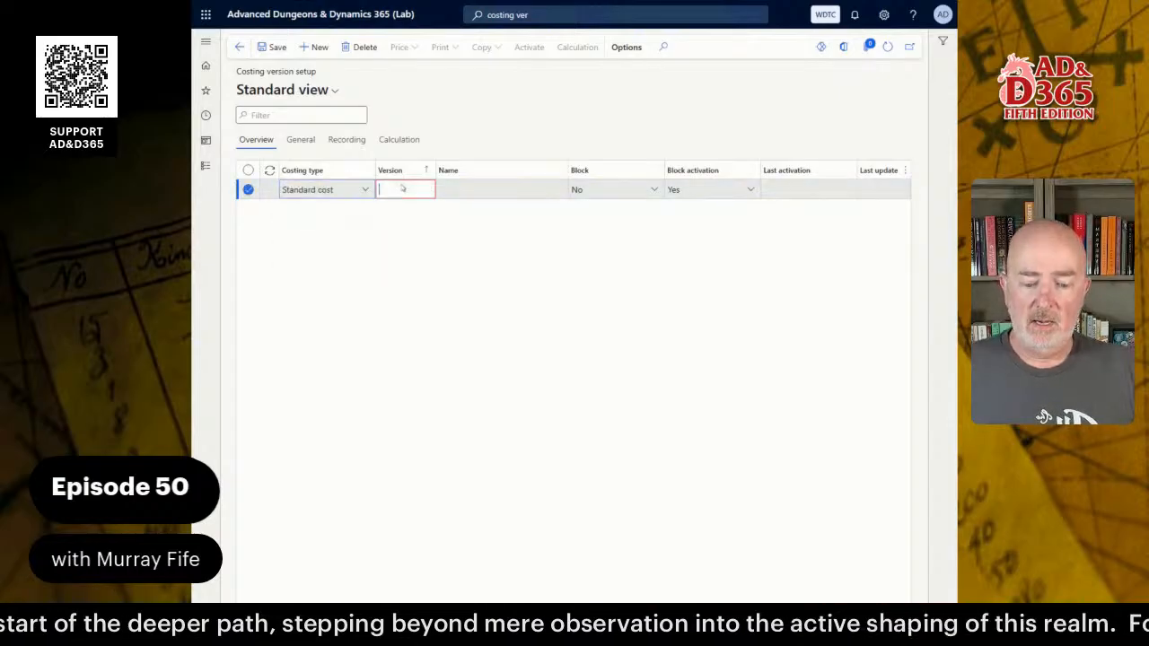
pyautogui.write('S')
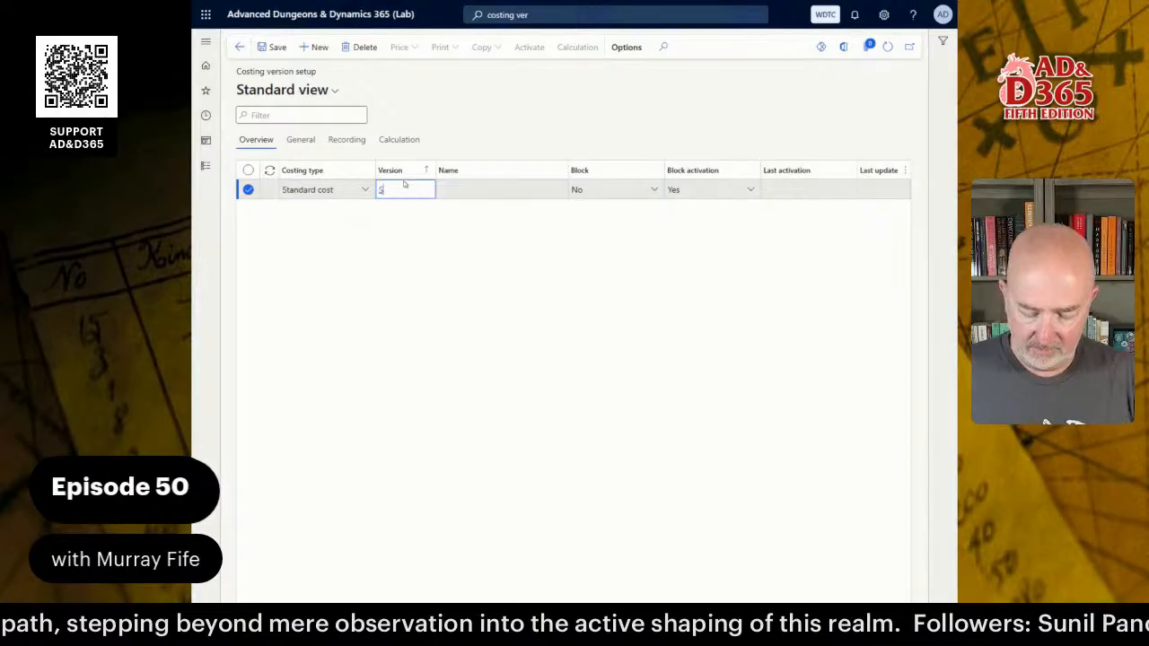
pyautogui.write('TD')
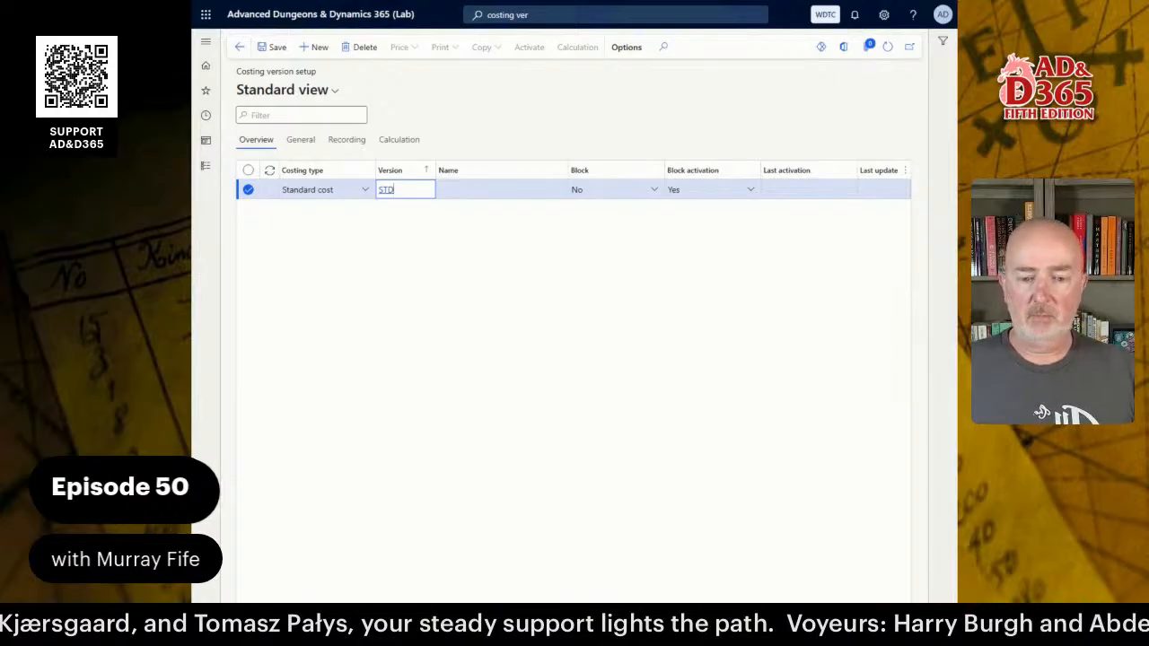
pyautogui.click(504, 191)
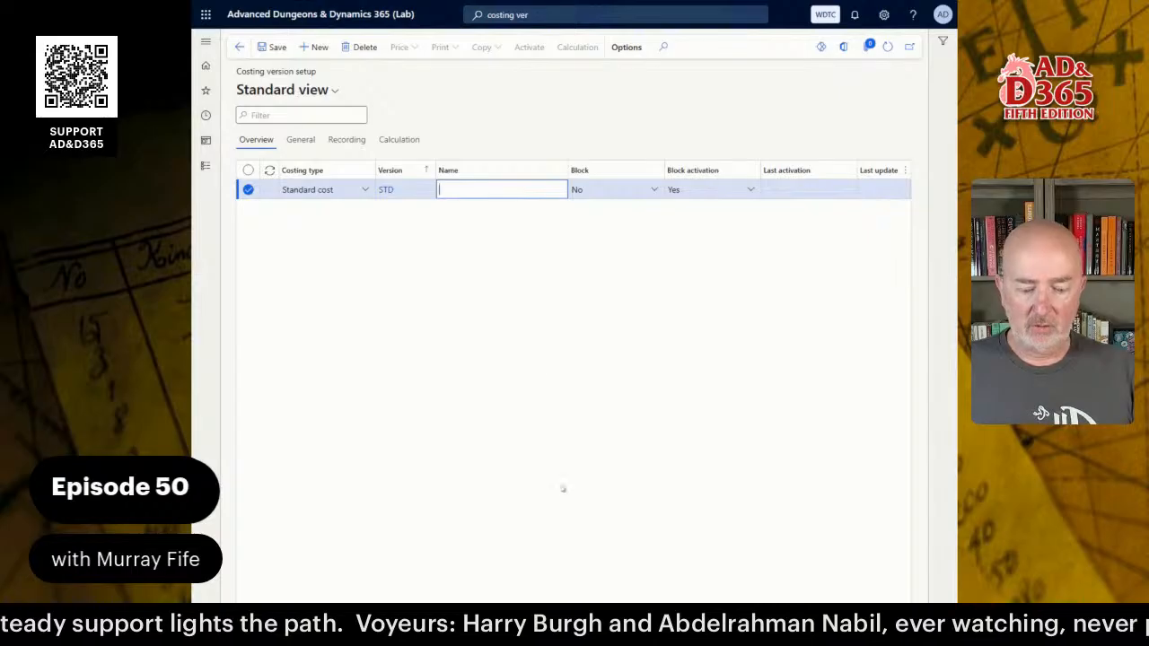
pyautogui.write('Sta')
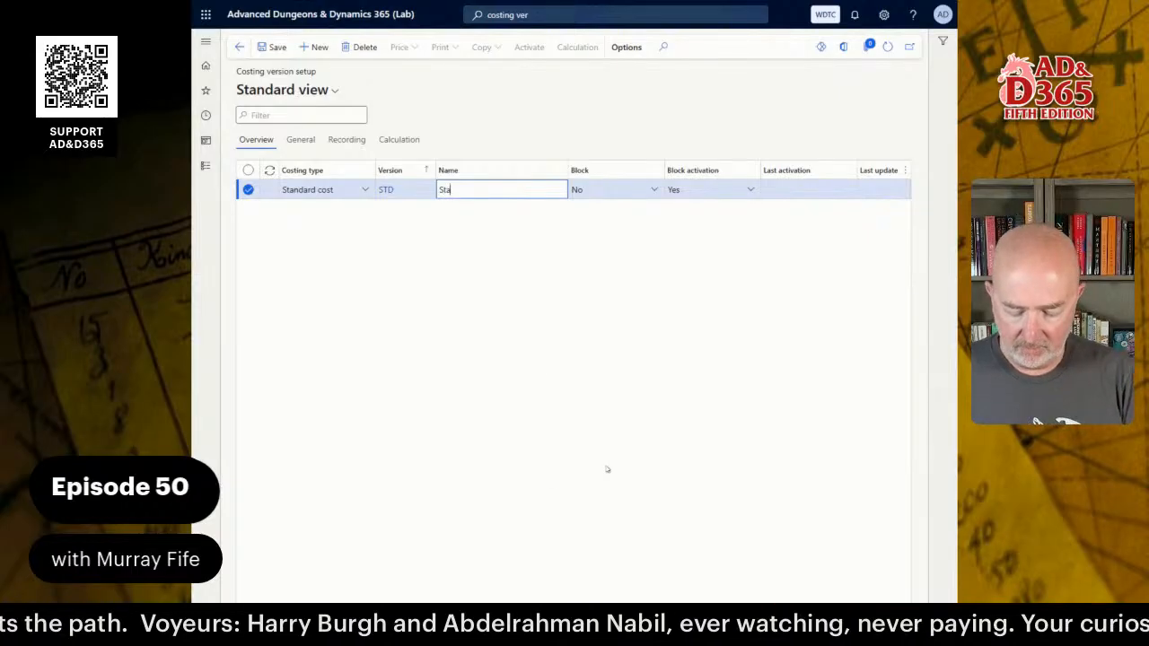
pyautogui.write('ndard Cost')
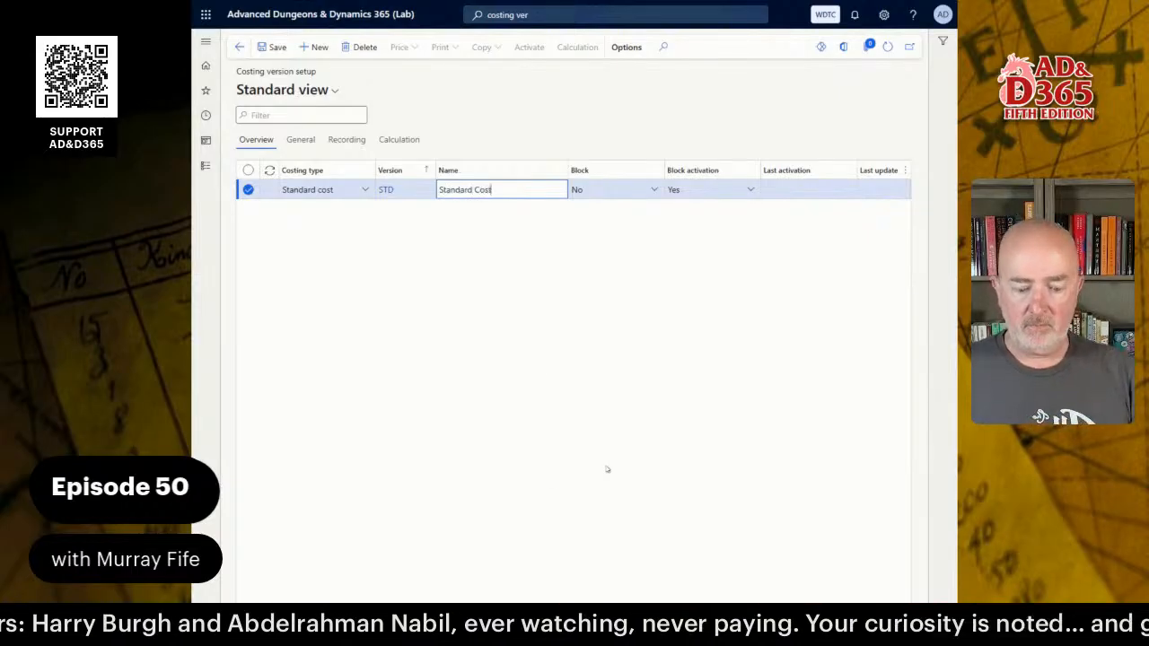
pyautogui.press('Tab')
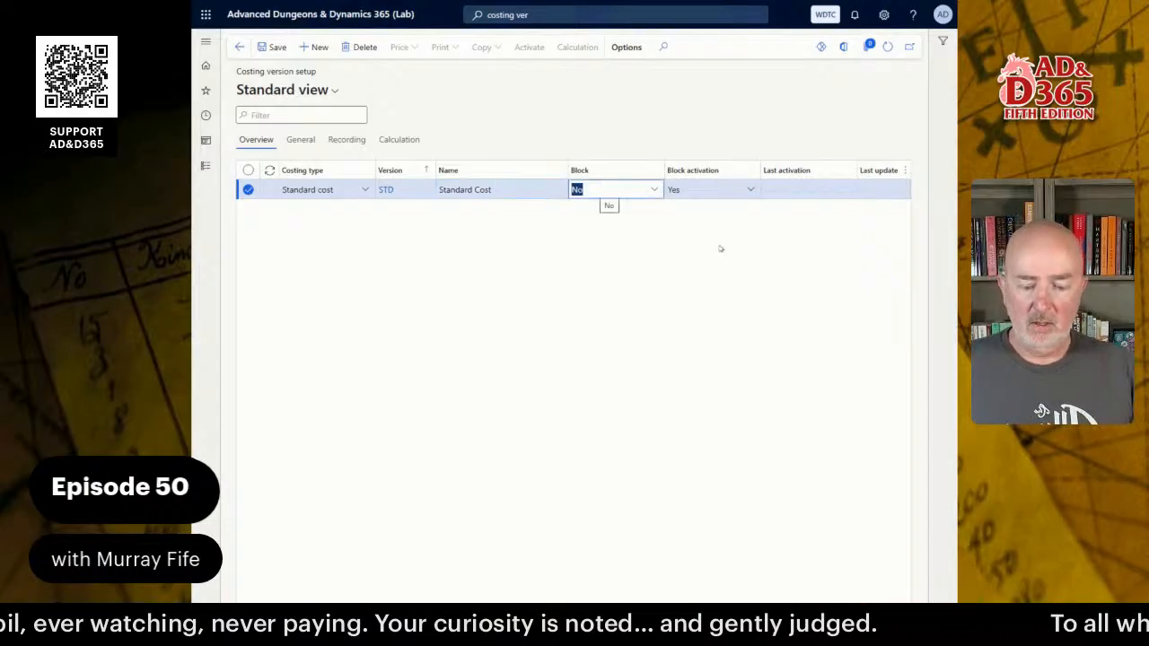
# Leave Block at No and set Block activation to No on the STD version.
pyautogui.click(652, 188)
pyautogui.click(746, 189)
pyautogui.click(746, 190)
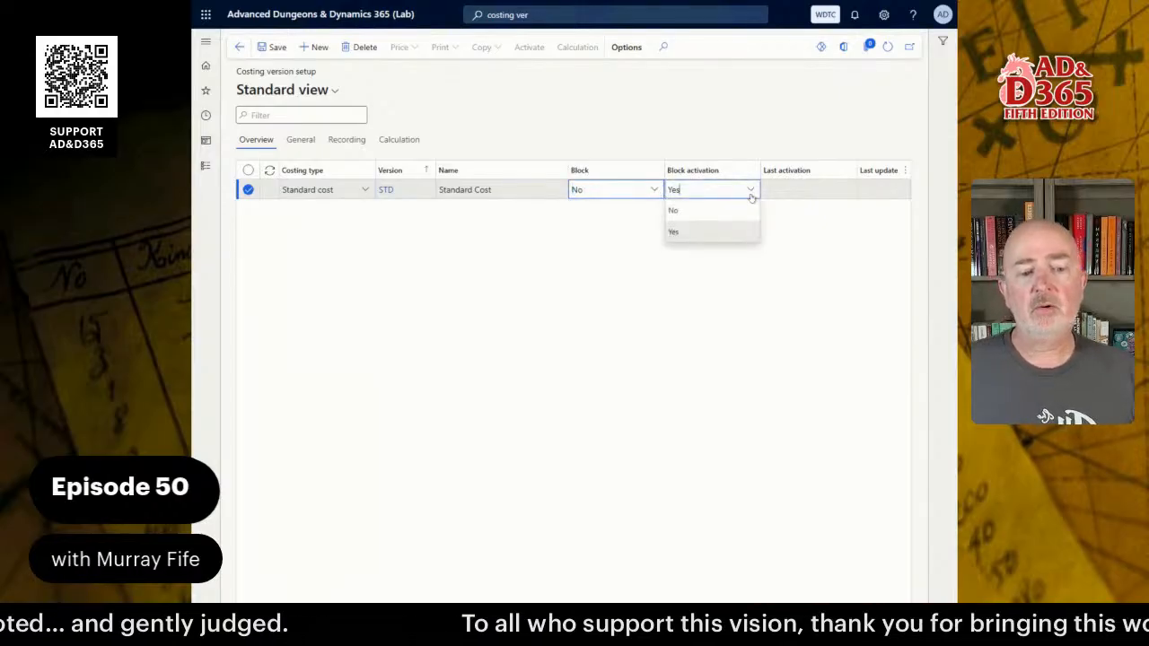
pyautogui.click(702, 211)
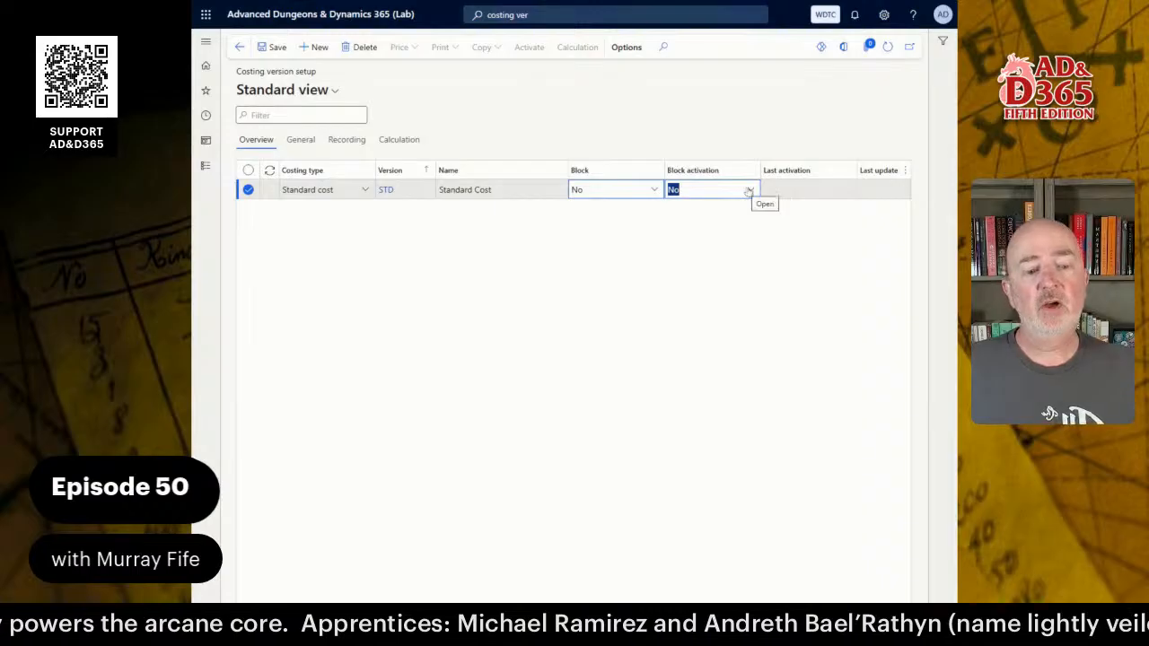
pyautogui.click(749, 190)
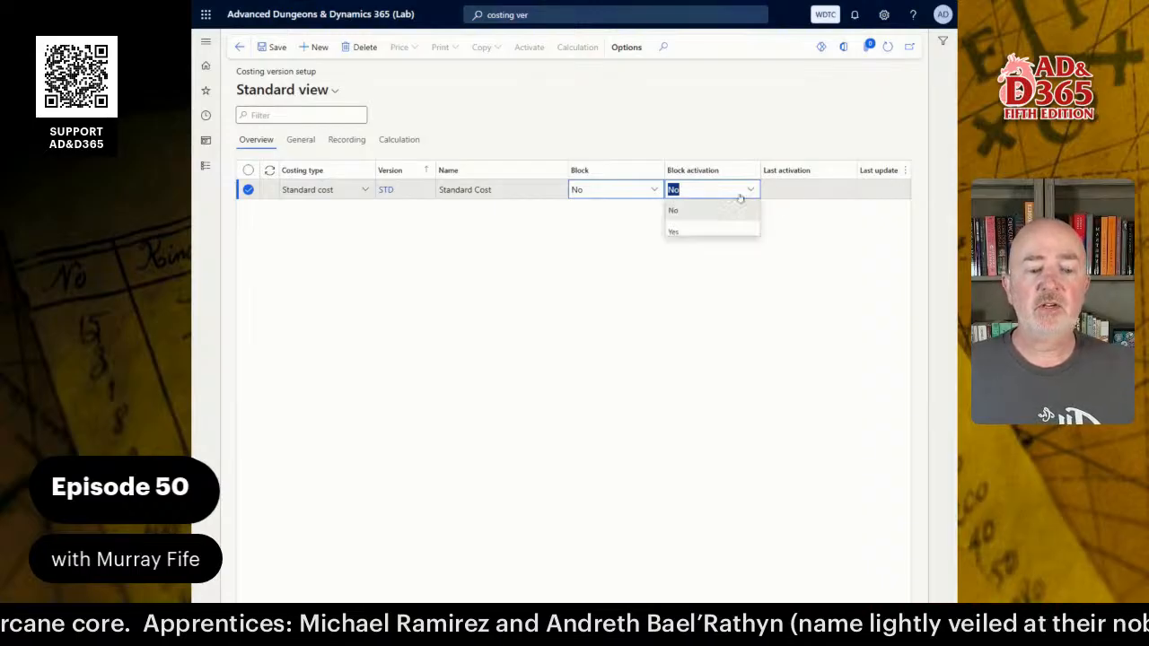
pyautogui.click(696, 230)
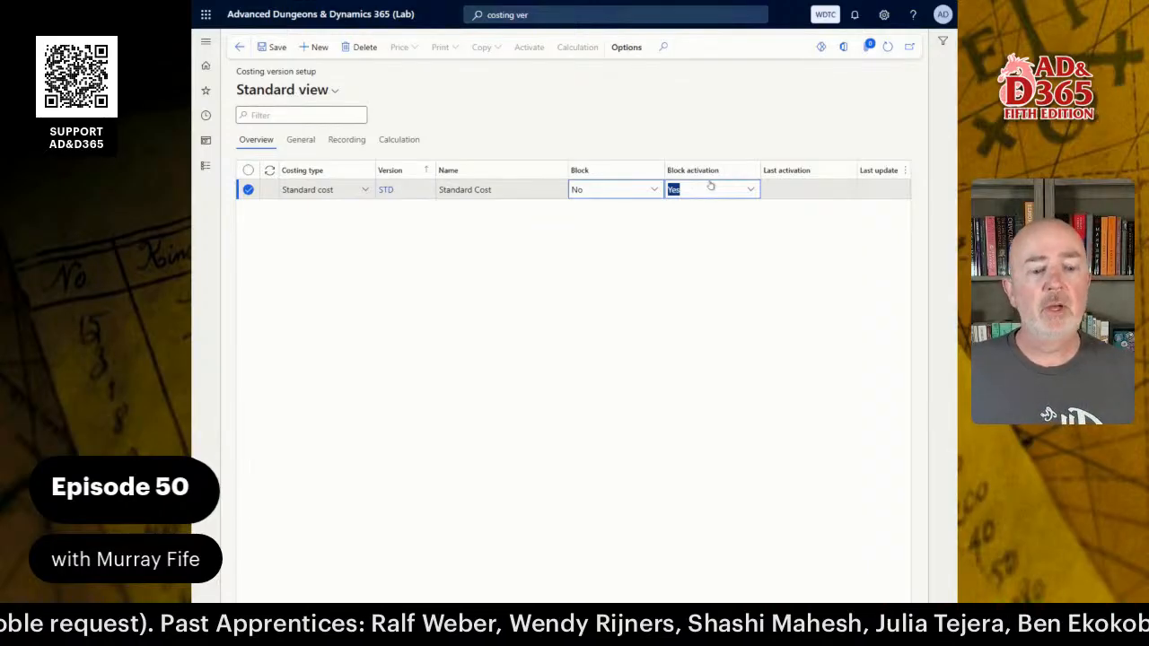
pyautogui.click(746, 189)
pyautogui.click(682, 216)
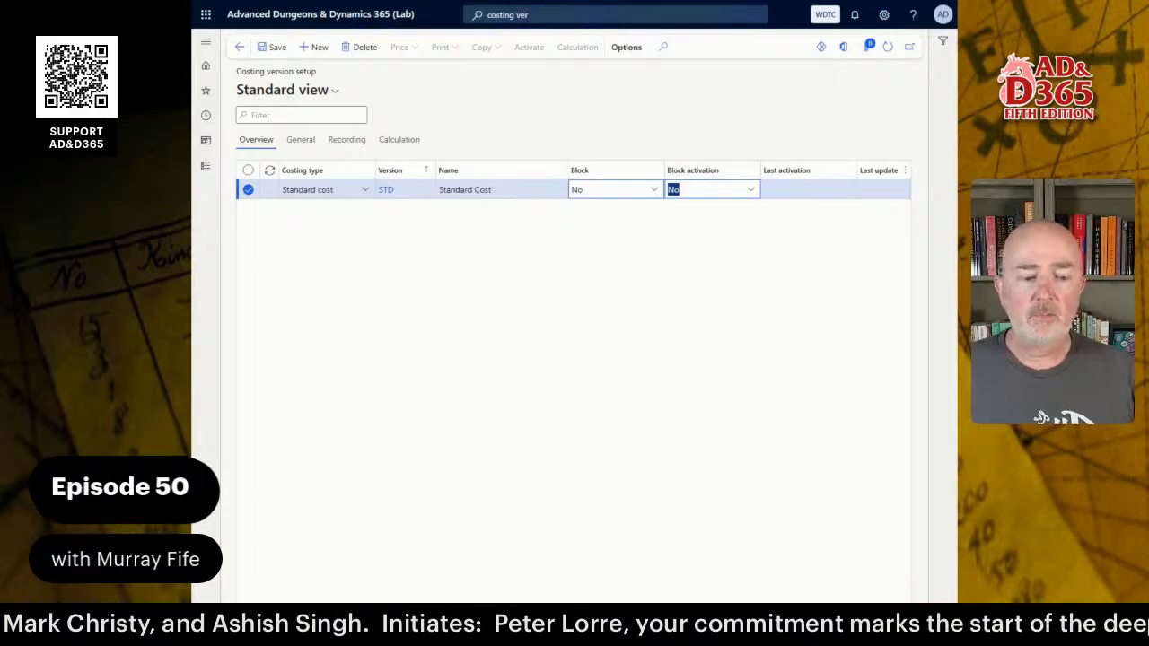
pyautogui.press('Tab')
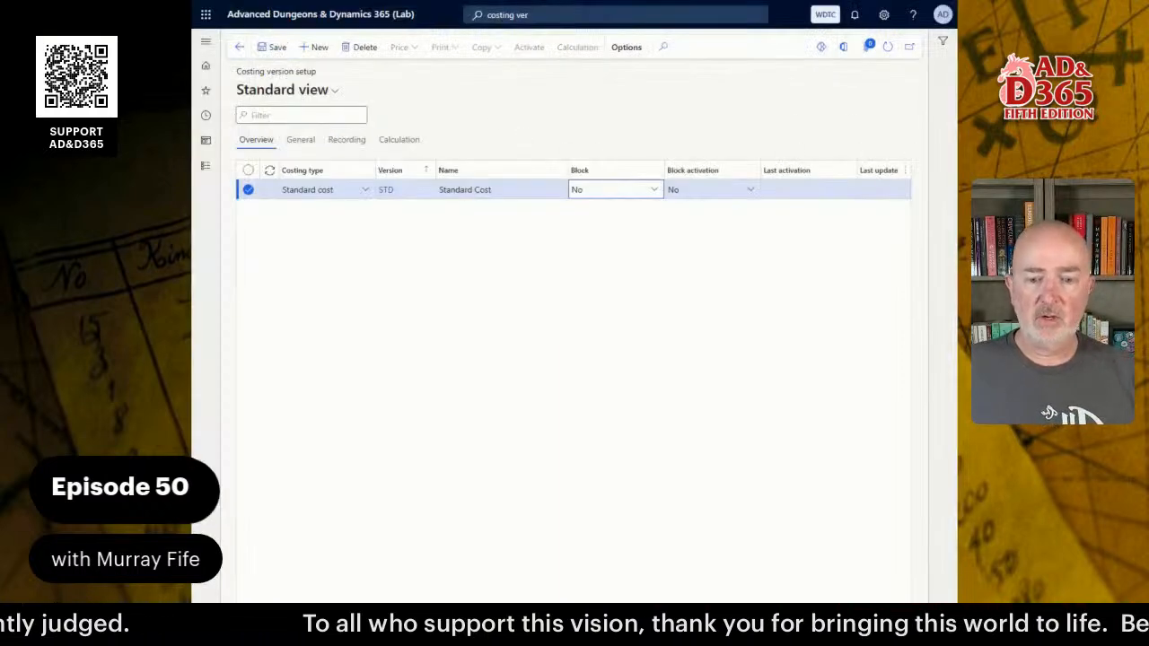
pyautogui.click(301, 140)
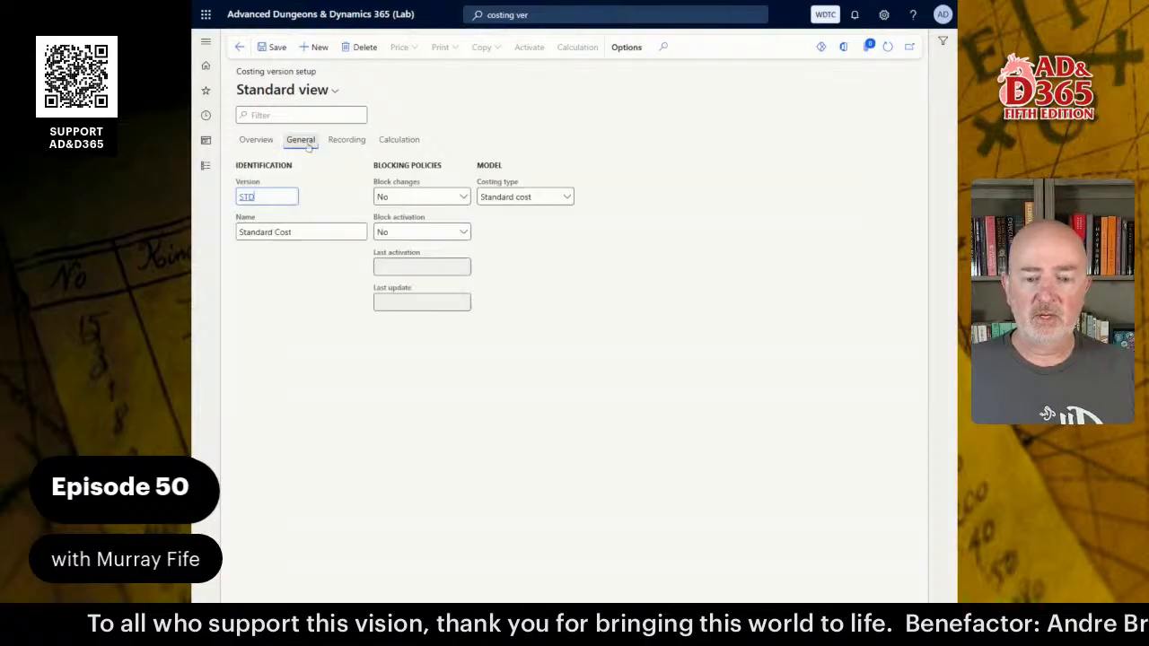
pyautogui.click(354, 144)
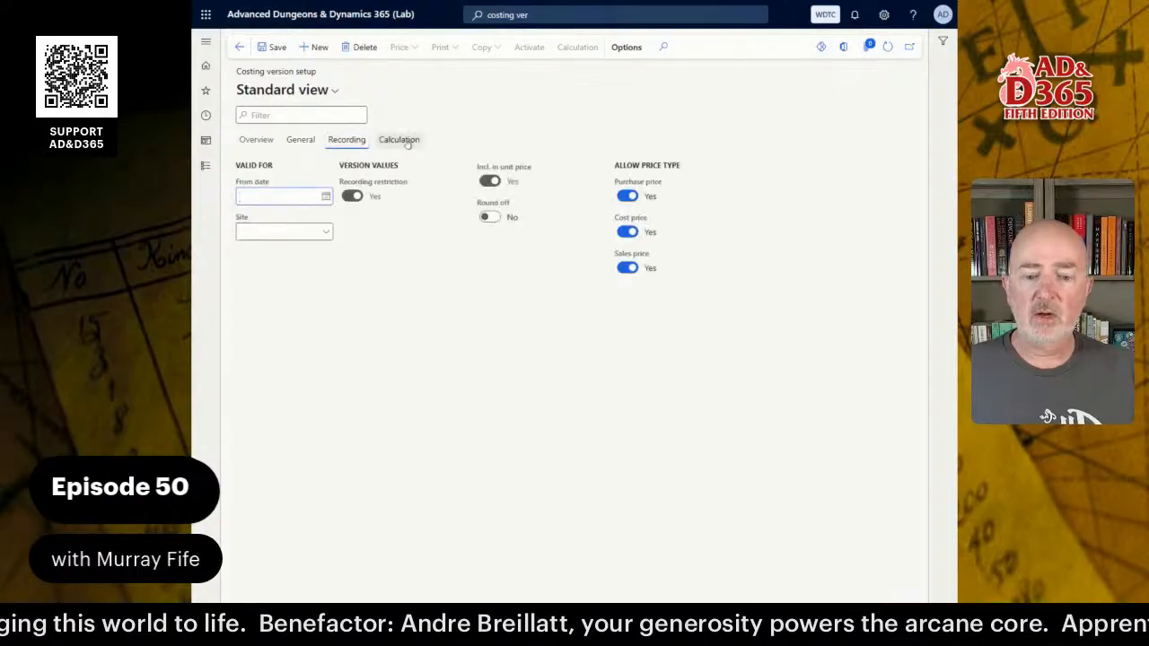
pyautogui.click(326, 231)
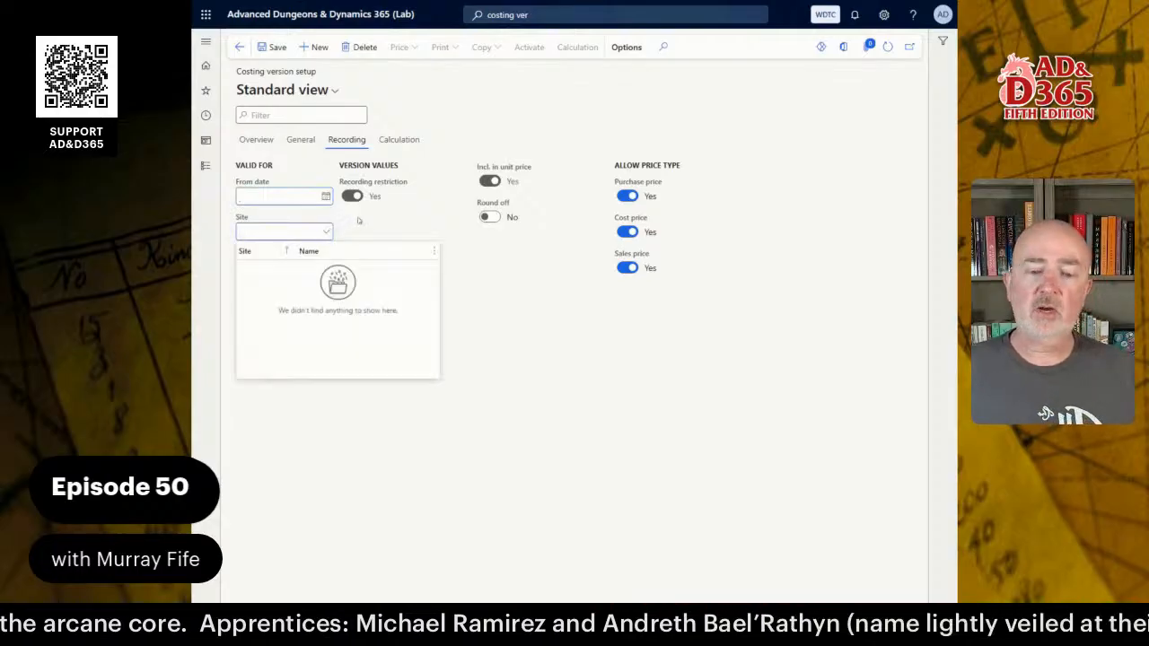
pyautogui.click(357, 219)
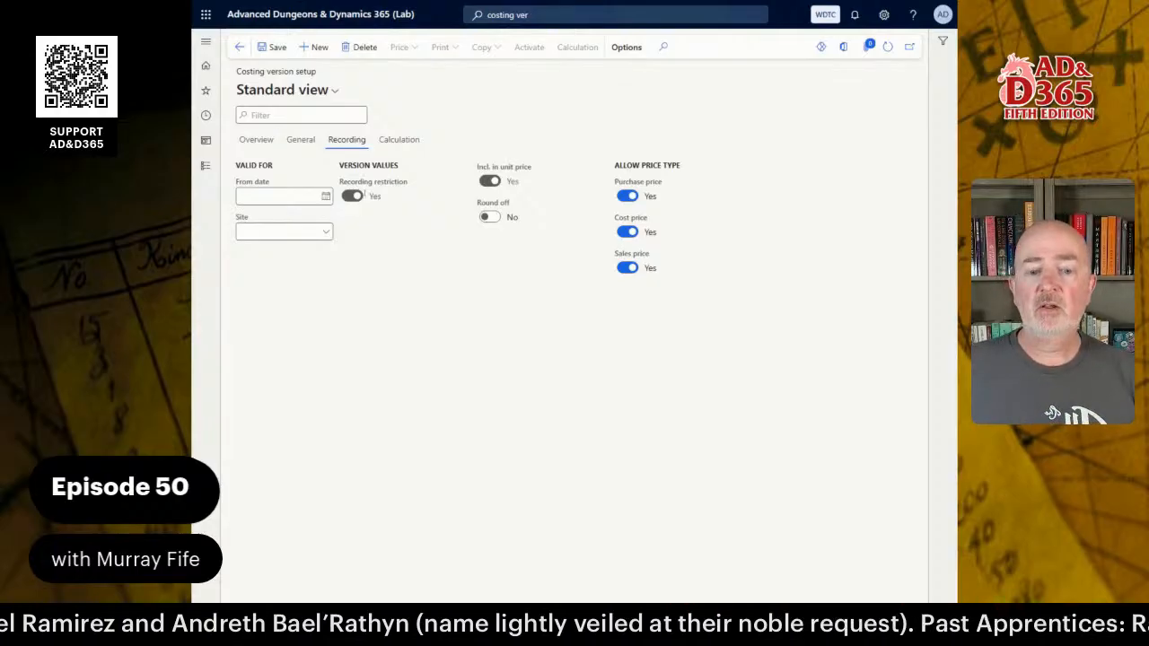
pyautogui.click(418, 139)
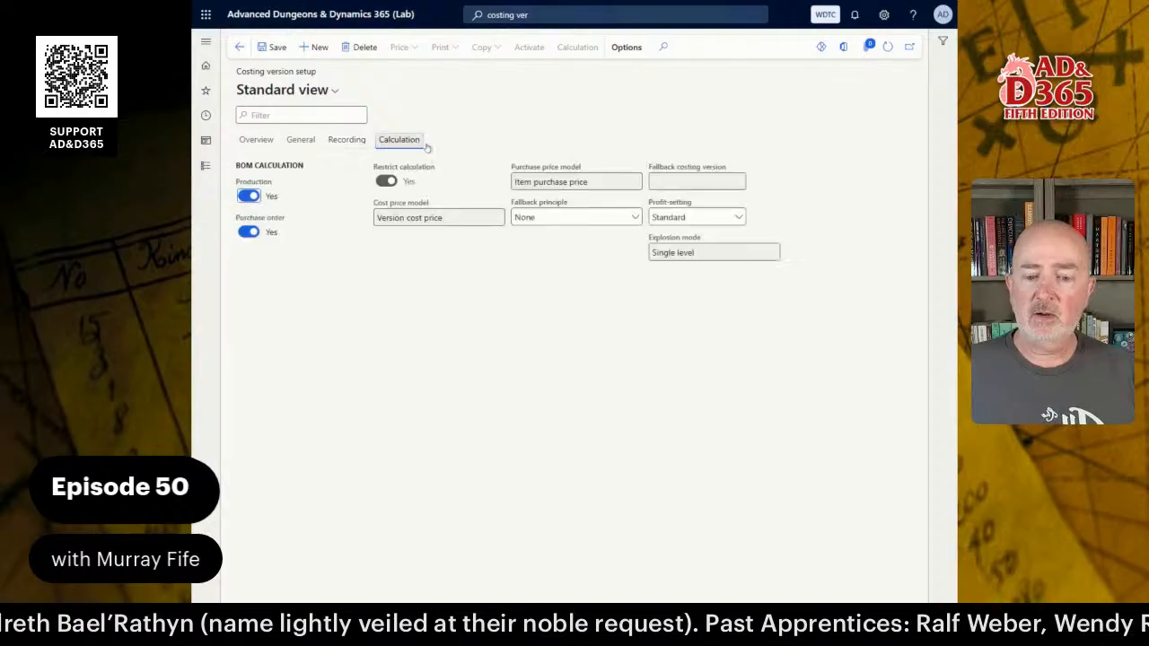
pyautogui.click(256, 139)
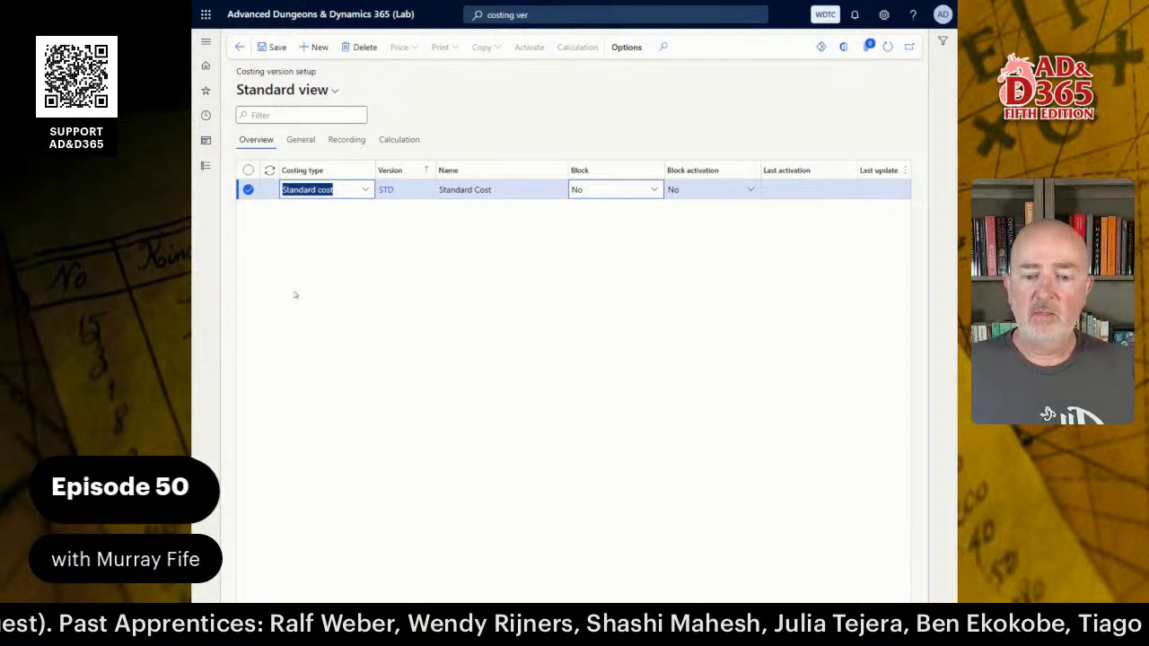
# Add a Planned cost version PLN named 'Planning Cost' with Block activation No.
pyautogui.click(515, 360)
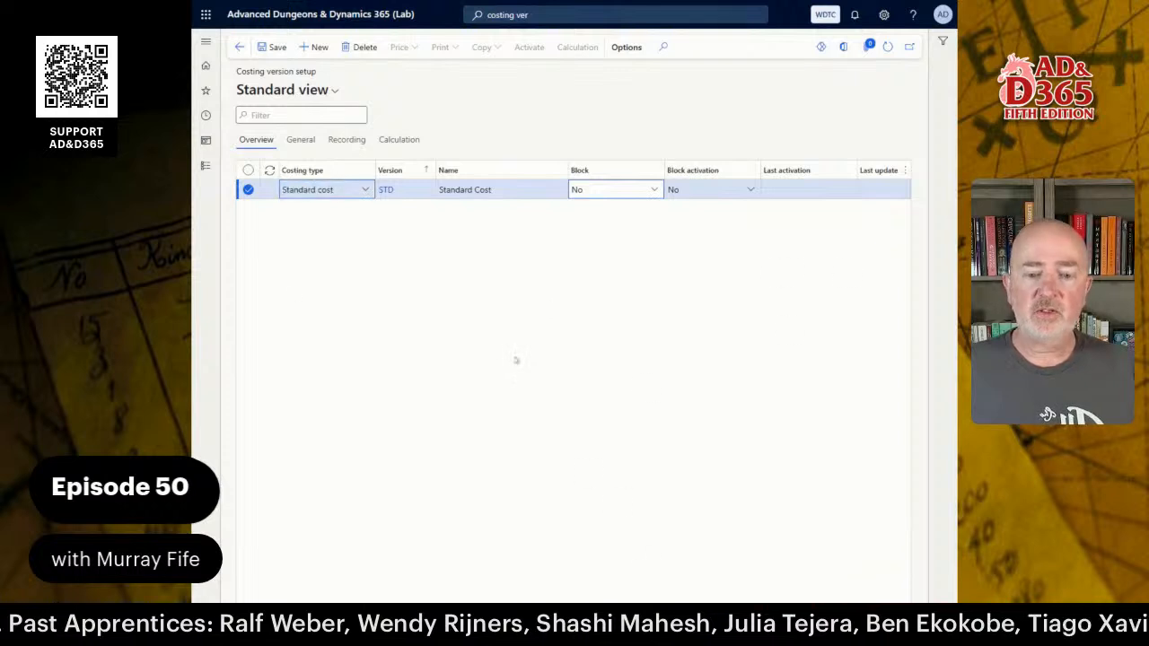
pyautogui.click(320, 47)
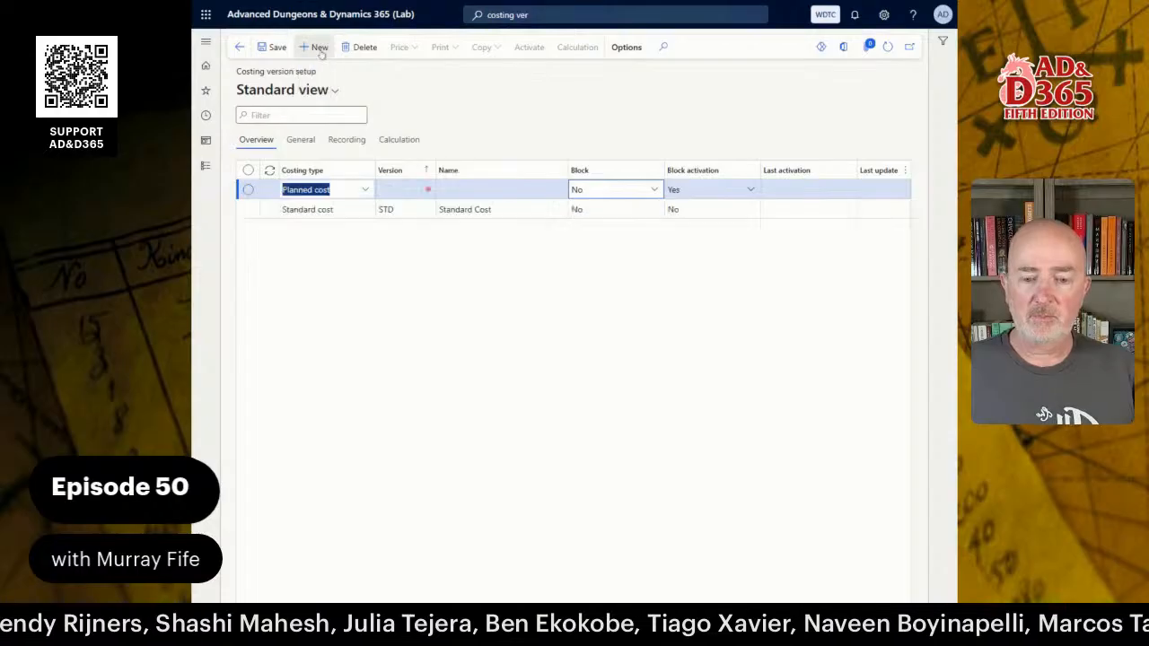
pyautogui.press('Tab')
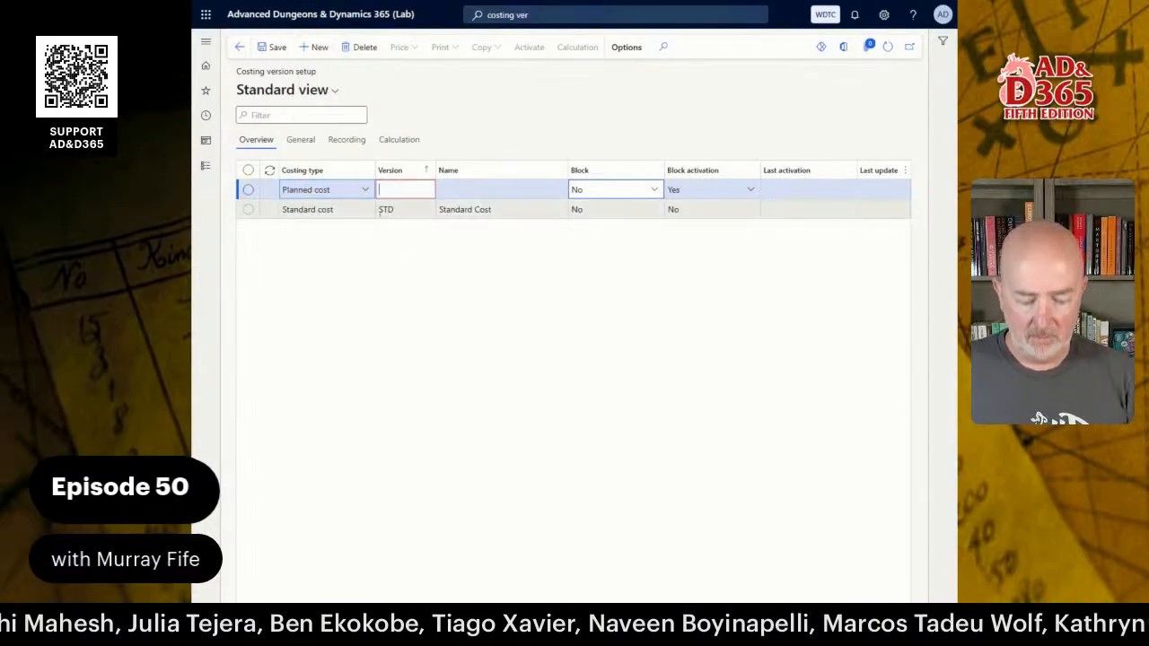
pyautogui.write('PLN')
pyautogui.press('Tab')
pyautogui.write('Planning')
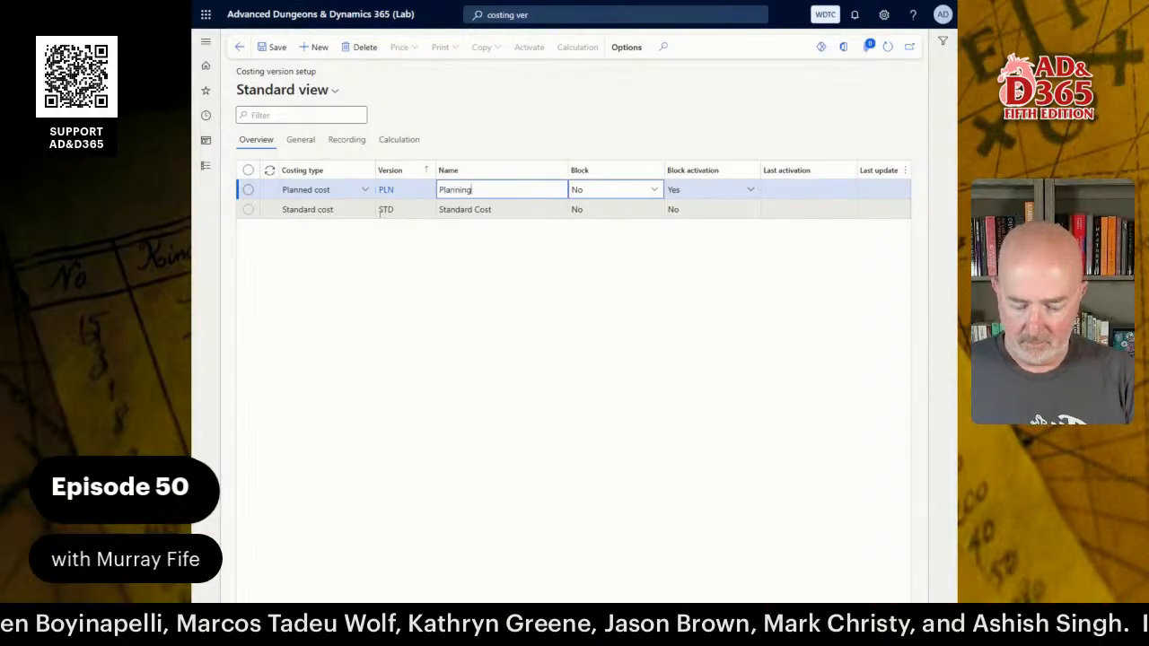
pyautogui.write(' Cost')
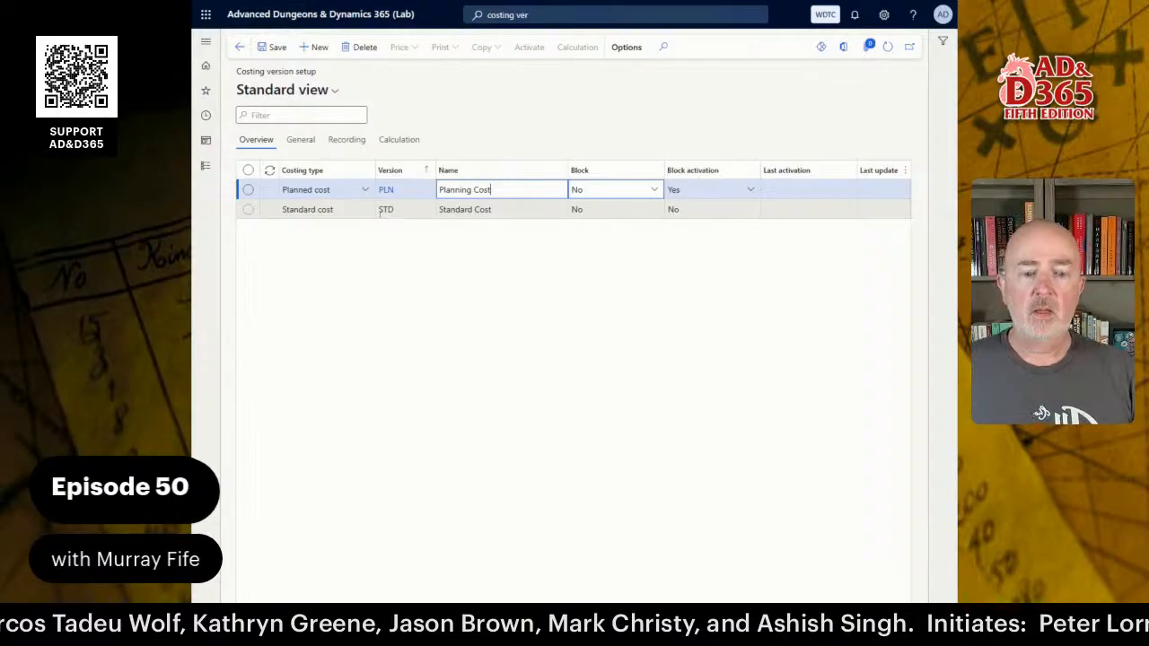
pyautogui.press('Tab')
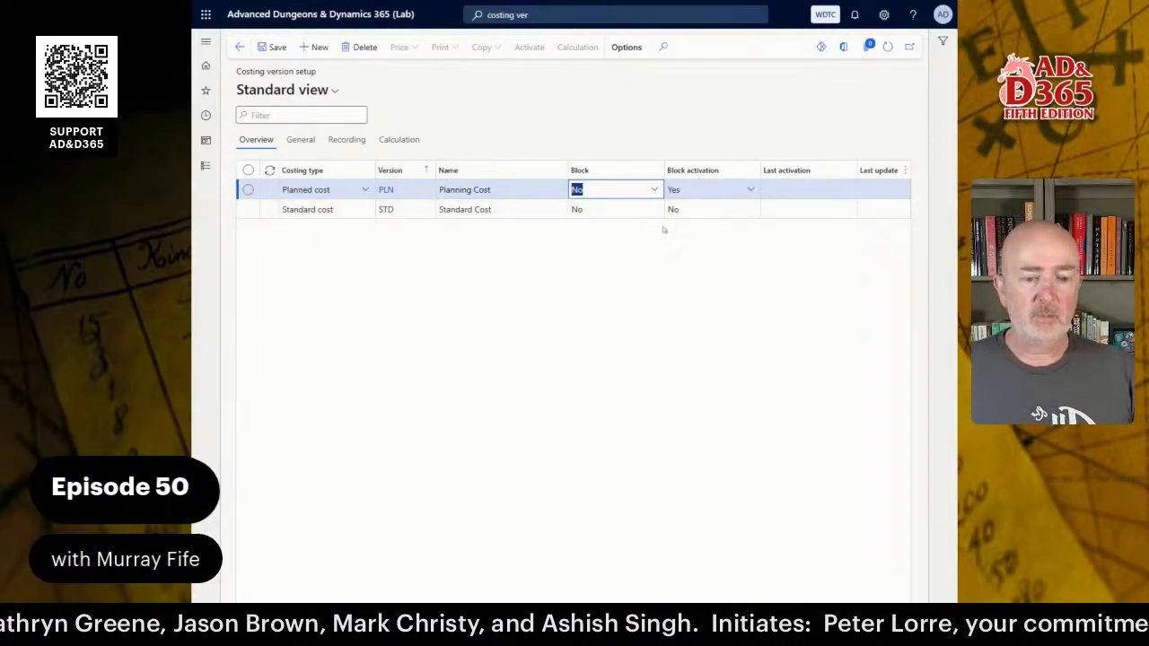
pyautogui.click(750, 189)
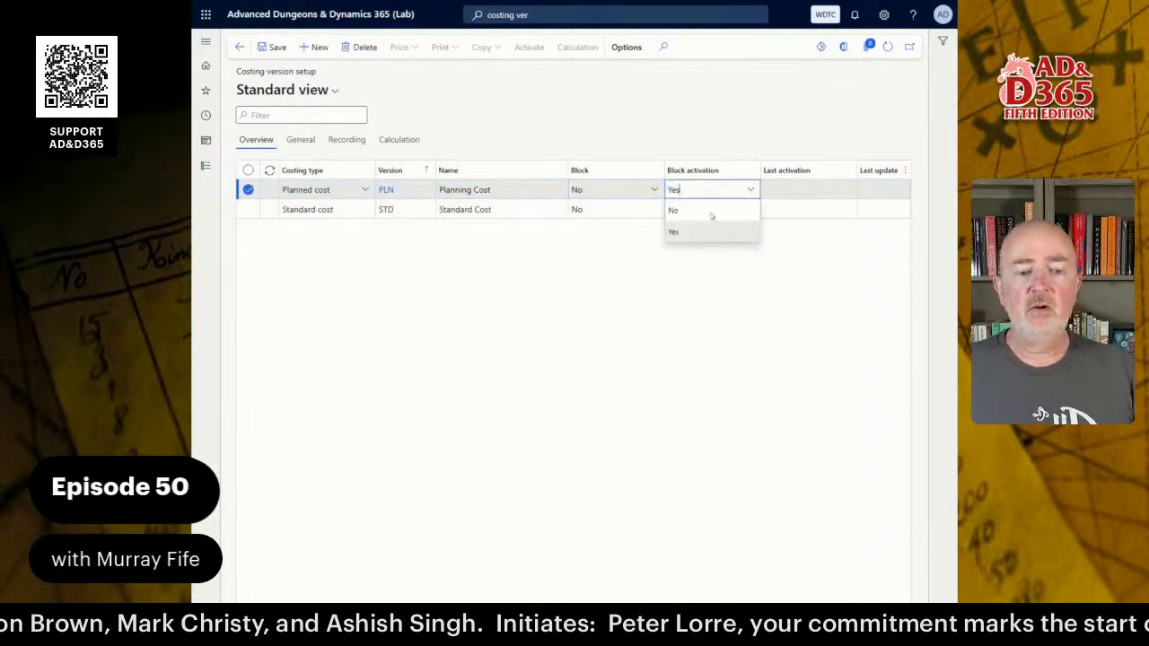
pyautogui.click(688, 218)
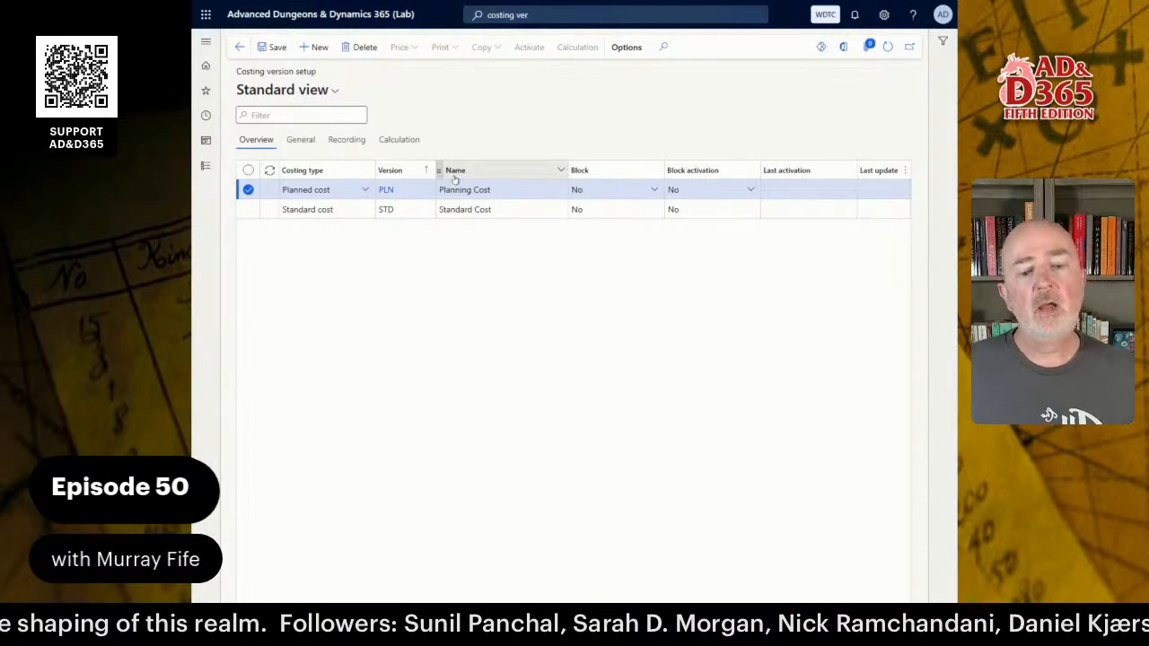
pyautogui.click(476, 209)
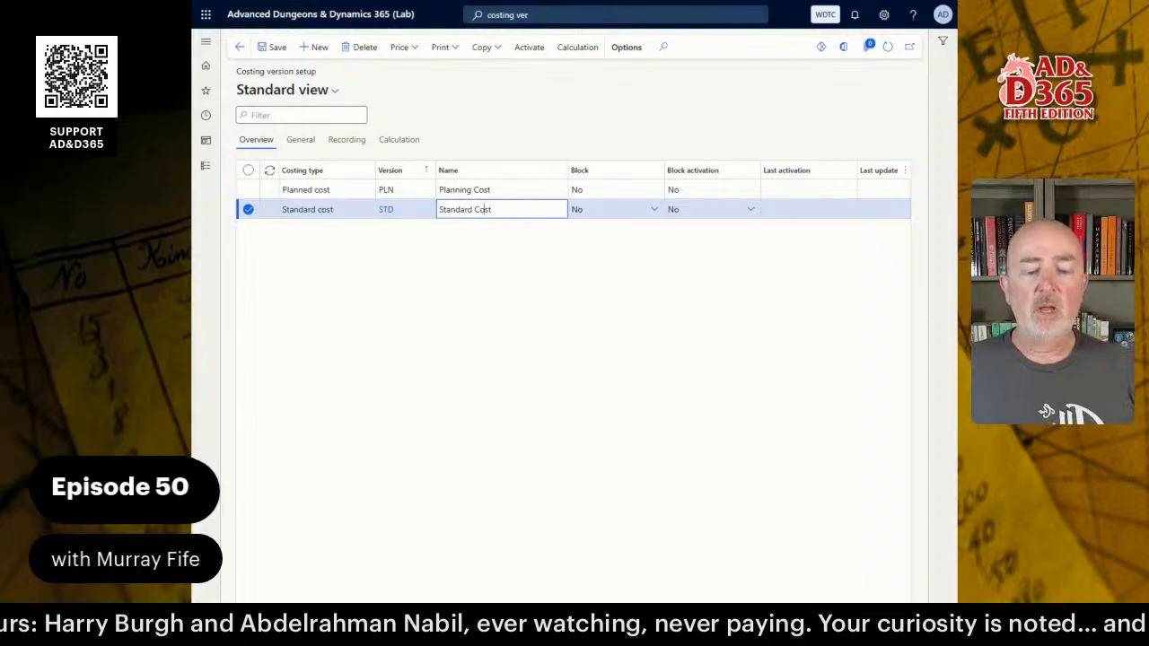
pyautogui.click(480, 289)
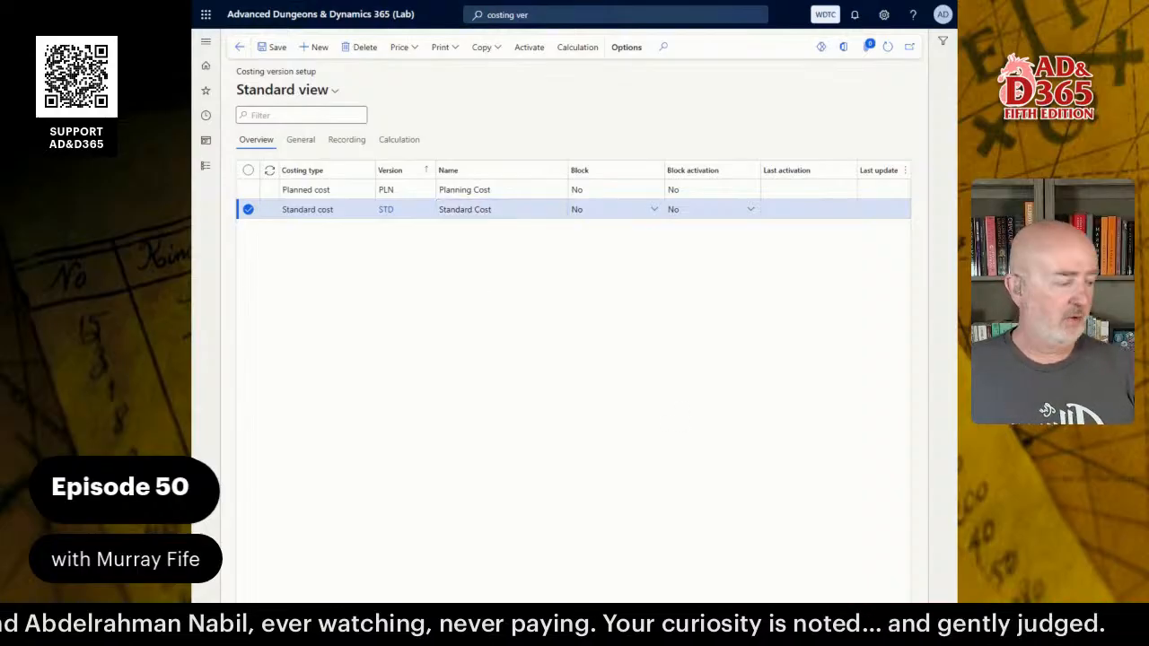
pyautogui.hotkey('alt', 'Tab')
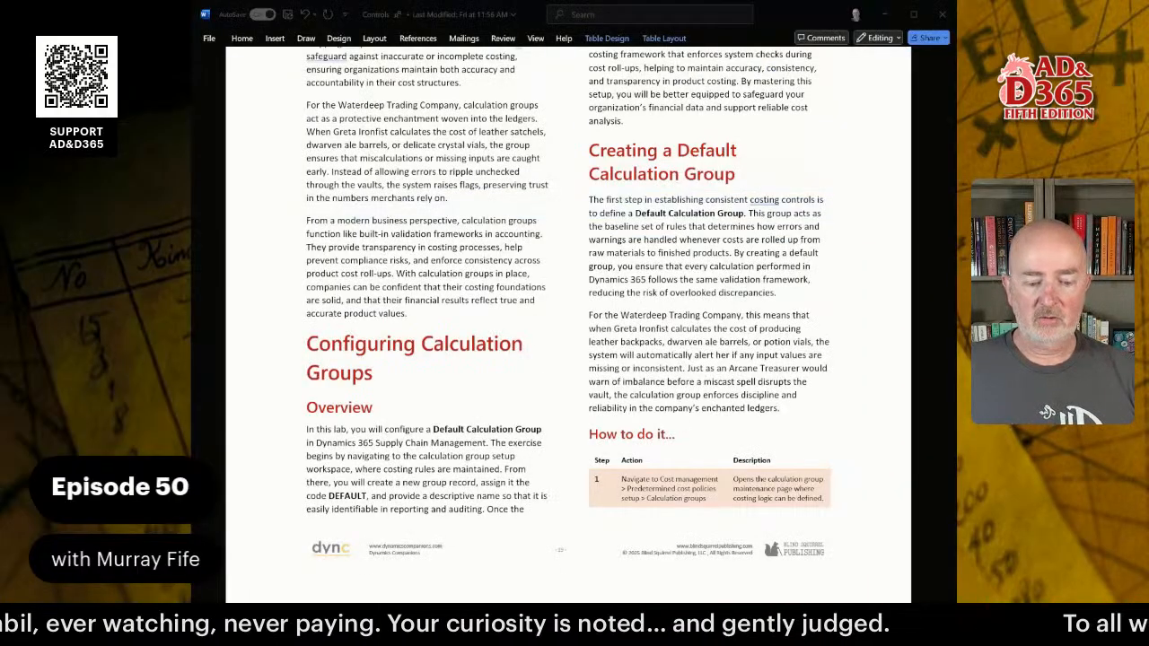
pyautogui.scroll(15, 439, 283)
pyautogui.scroll(5, 447, 274)
pyautogui.scroll(-15, 457, 265)
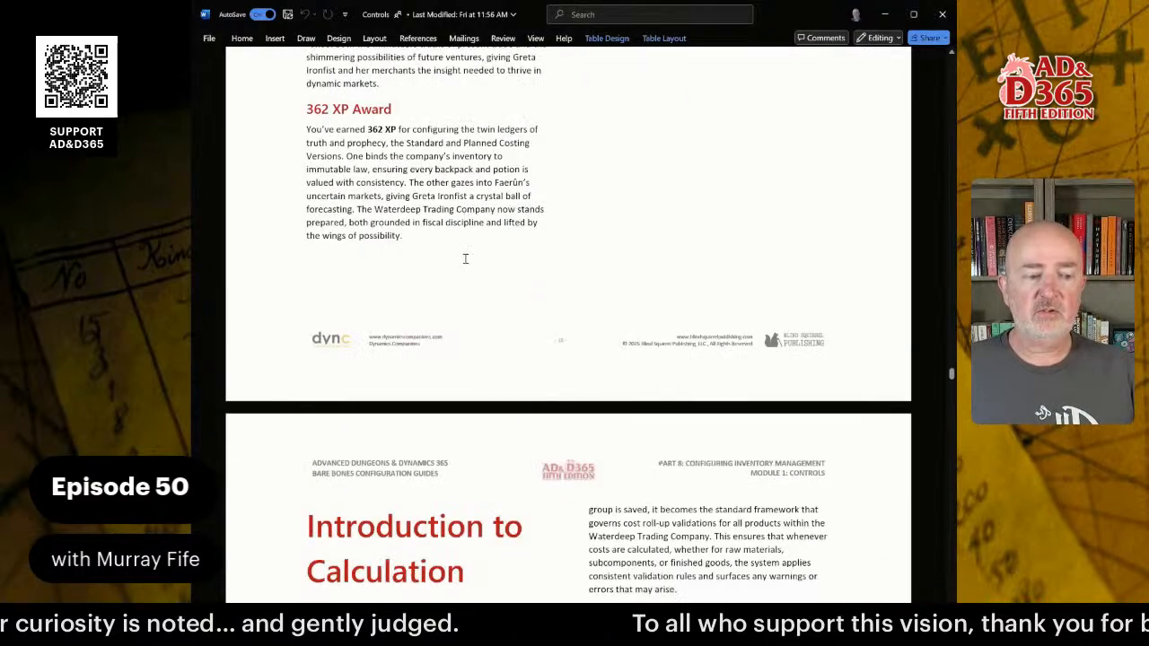
pyautogui.scroll(-4, 467, 256)
pyautogui.scroll(-6, 484, 229)
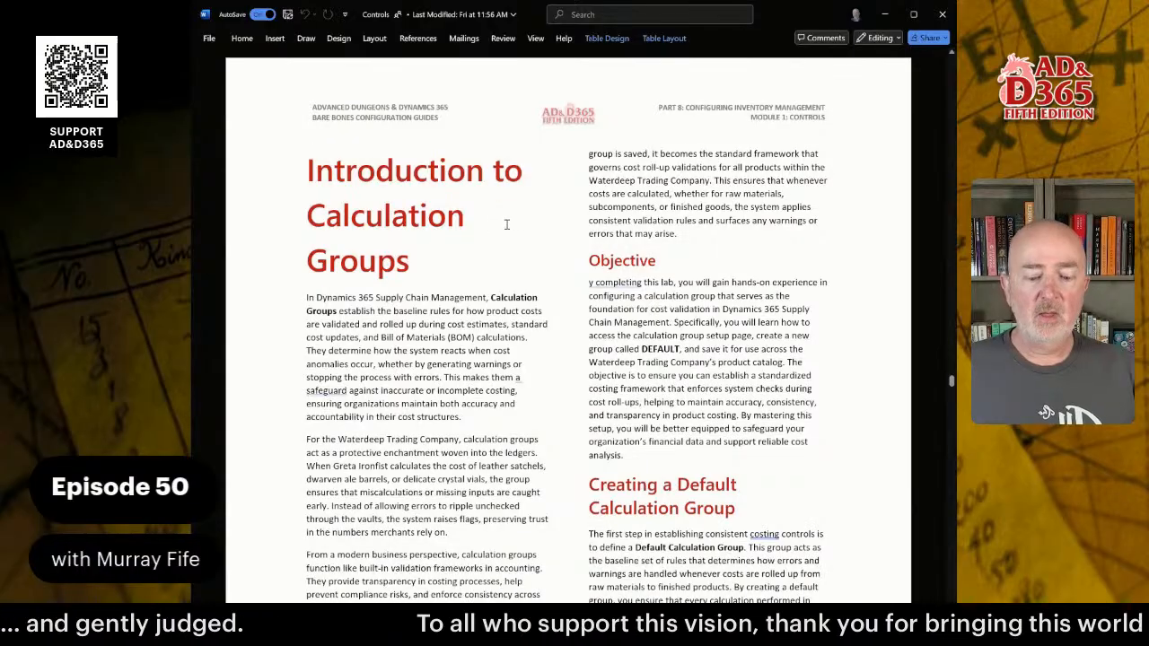
pyautogui.scroll(-1, 508, 224)
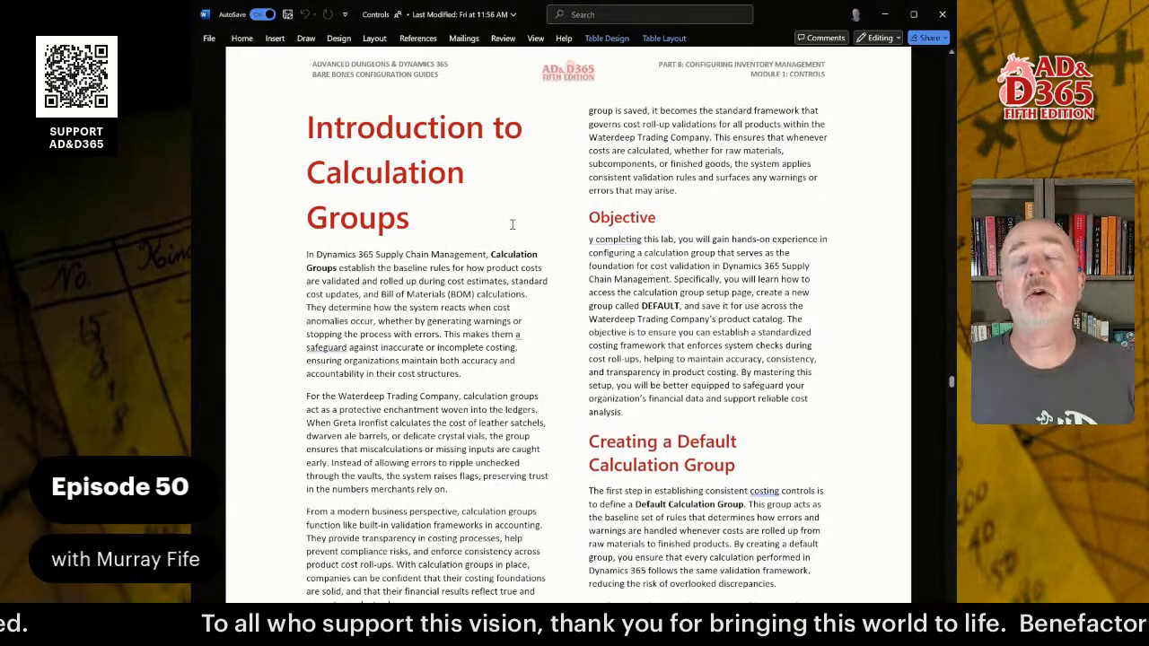
pyautogui.scroll(-3, 538, 306)
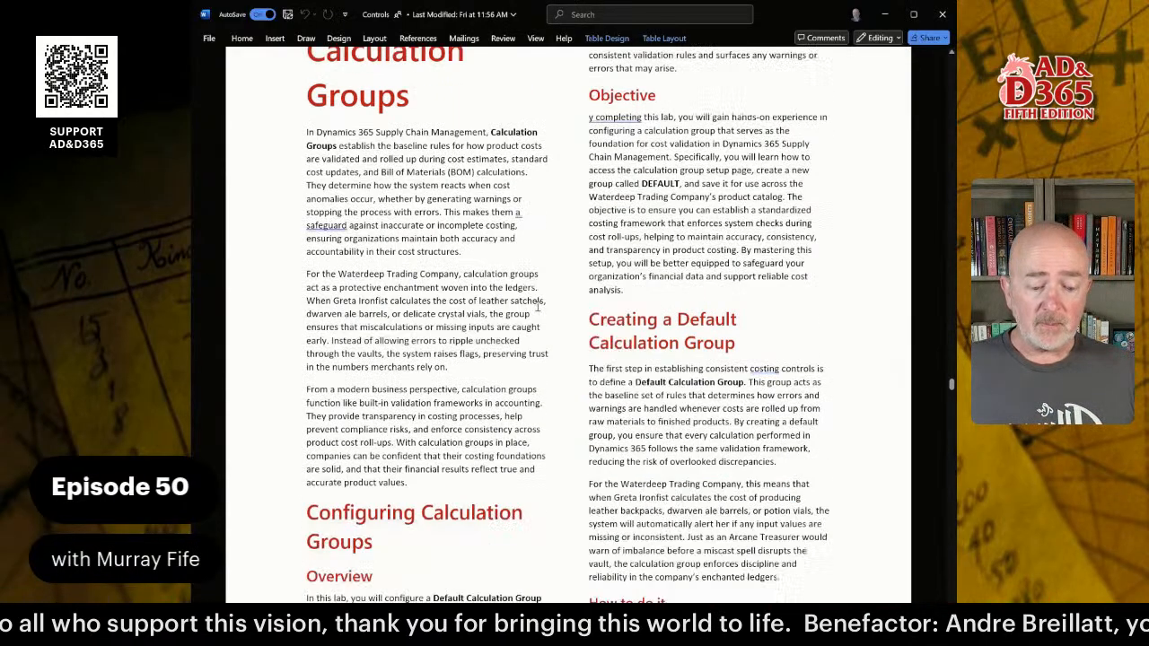
pyautogui.scroll(-20, 538, 306)
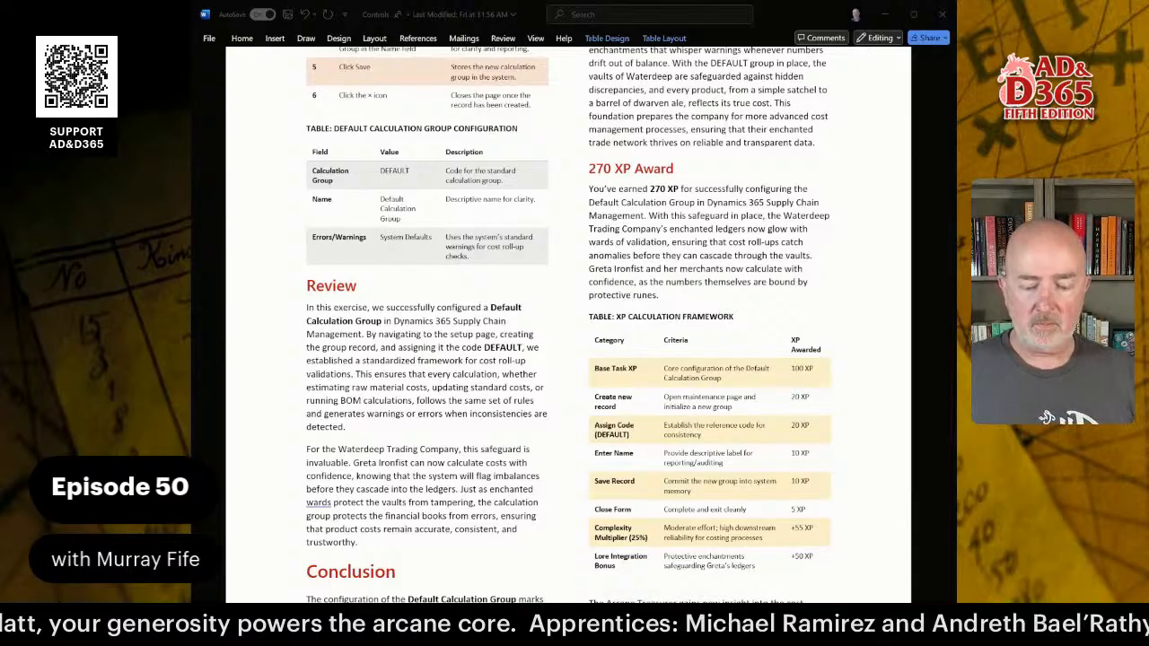
pyautogui.click(478, 240)
pyautogui.scroll(10, 478, 241)
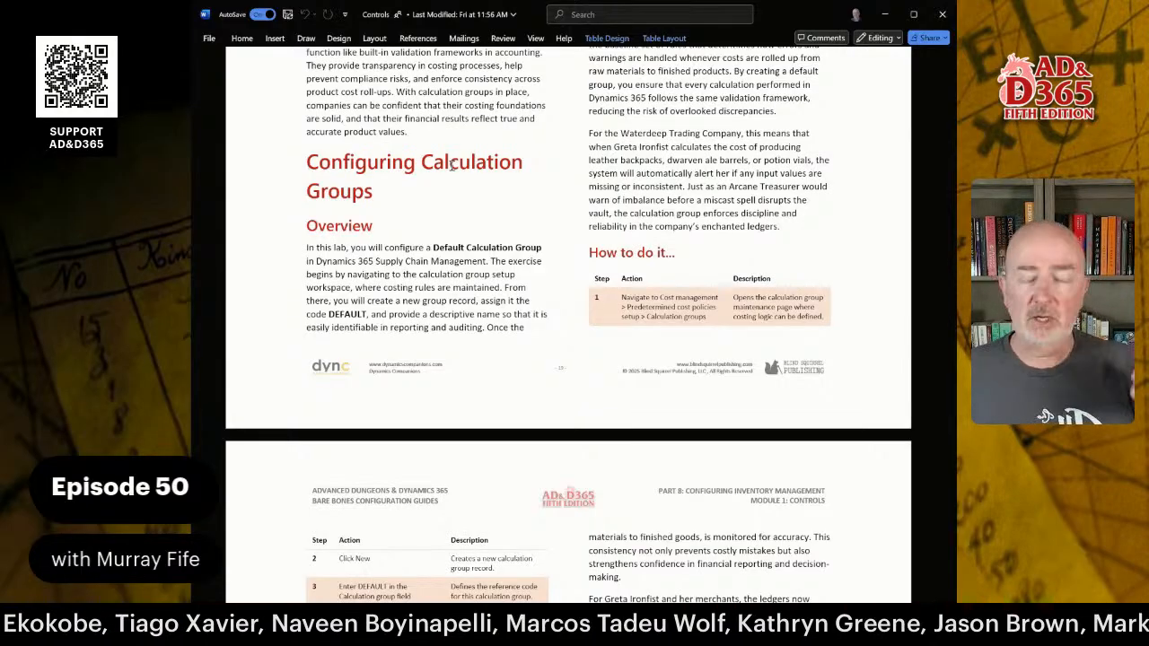
pyautogui.click(500, 249)
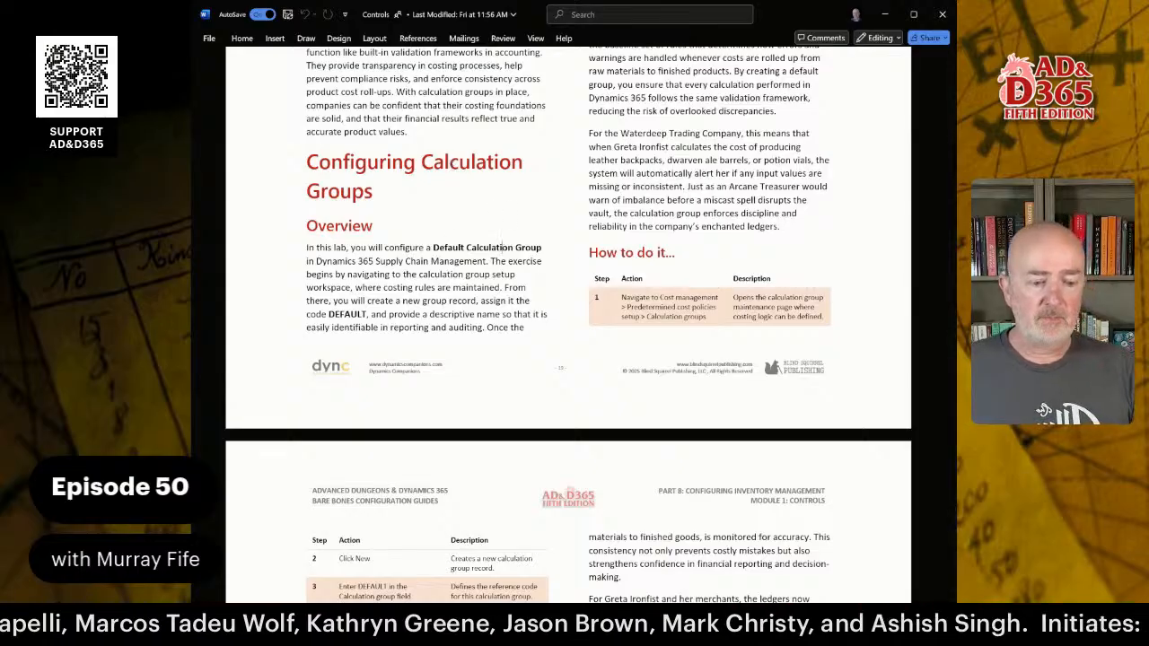
pyautogui.hotkey('alt', 'Tab')
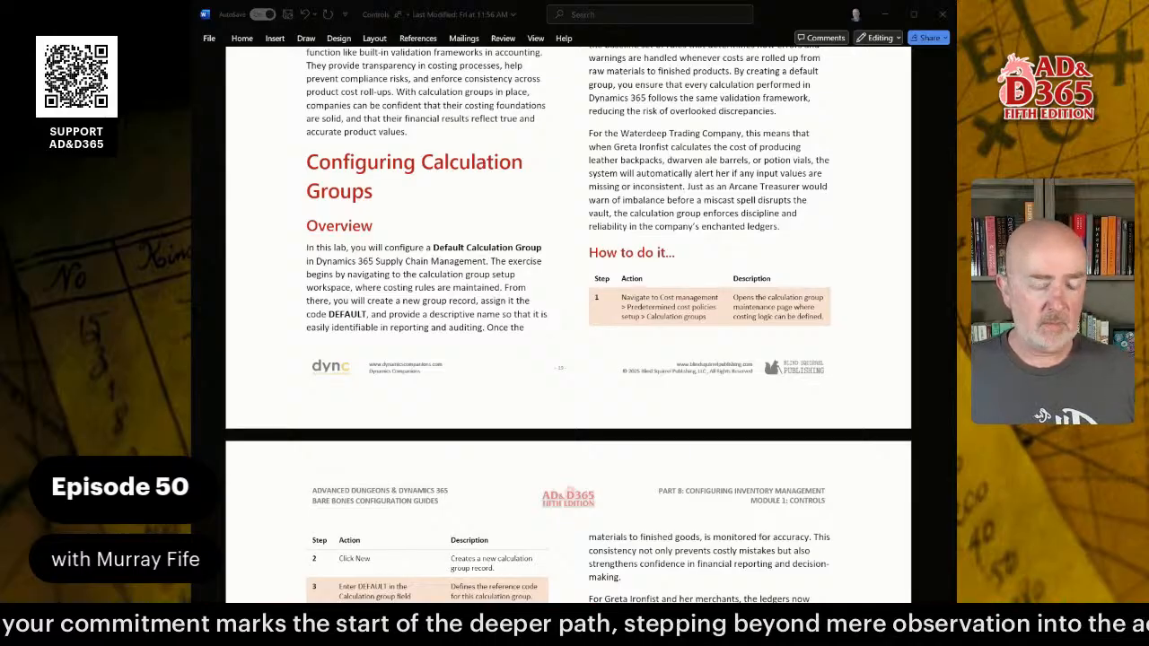
pyautogui.click(415, 234)
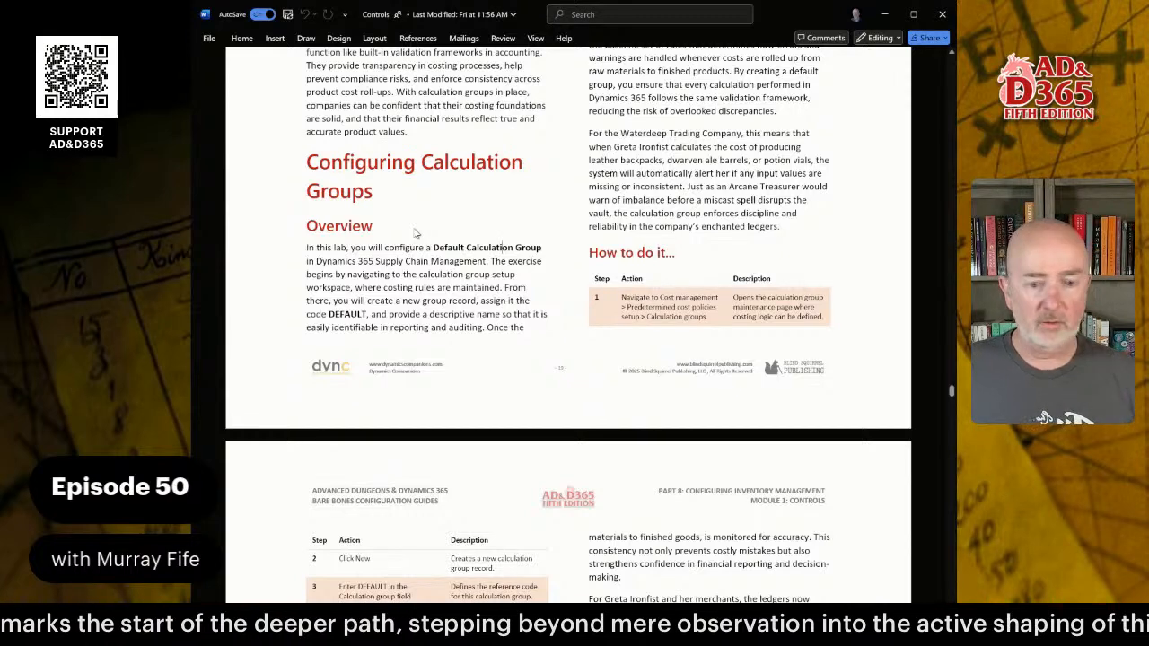
pyautogui.hotkey('alt', 'Tab')
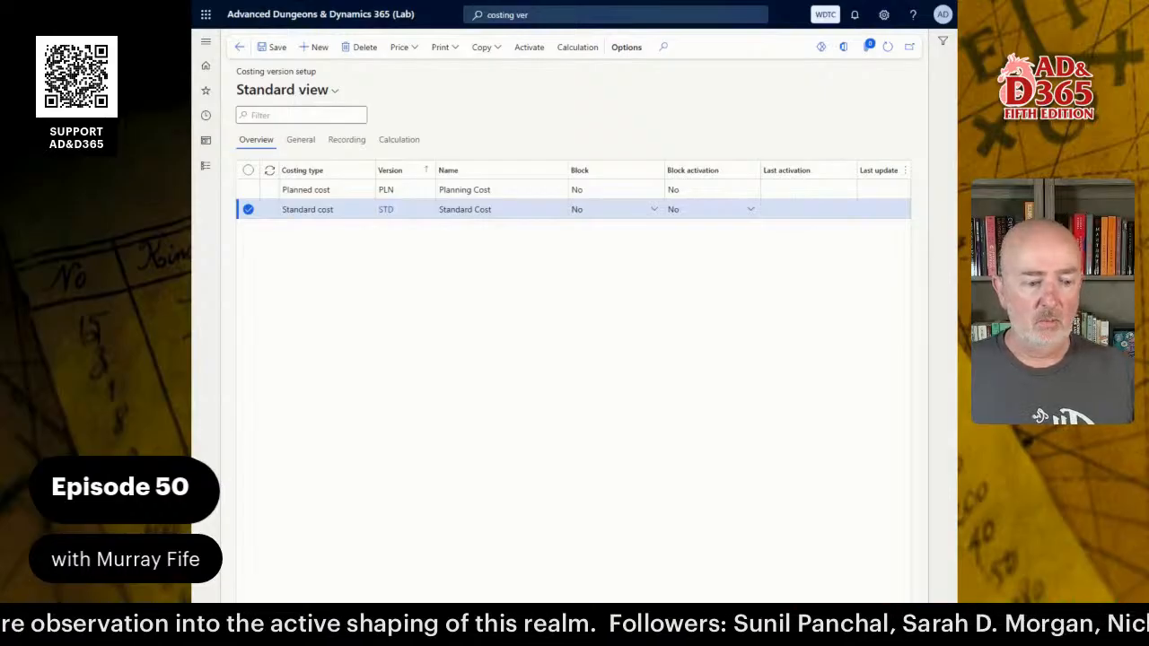
# After a 'calcu gr' search, open Calculation groups via Cost management > Predetermined cost policies setup.
pyautogui.click(568, 17)
pyautogui.write('calcu gr')
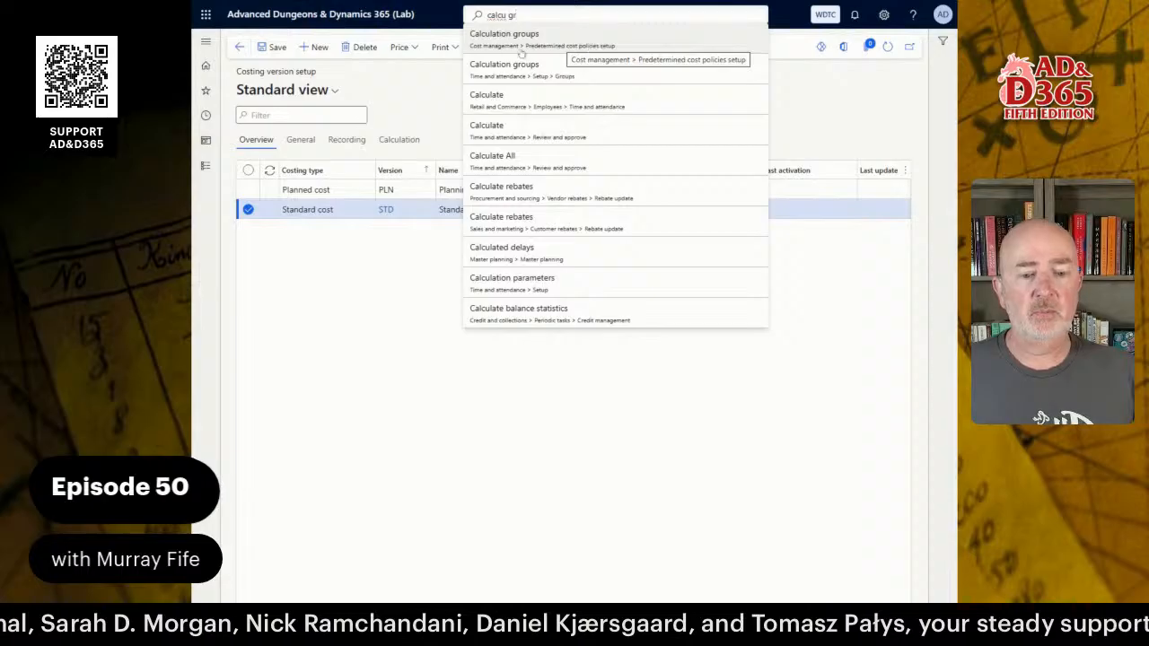
pyautogui.click(207, 167)
pyautogui.click(206, 166)
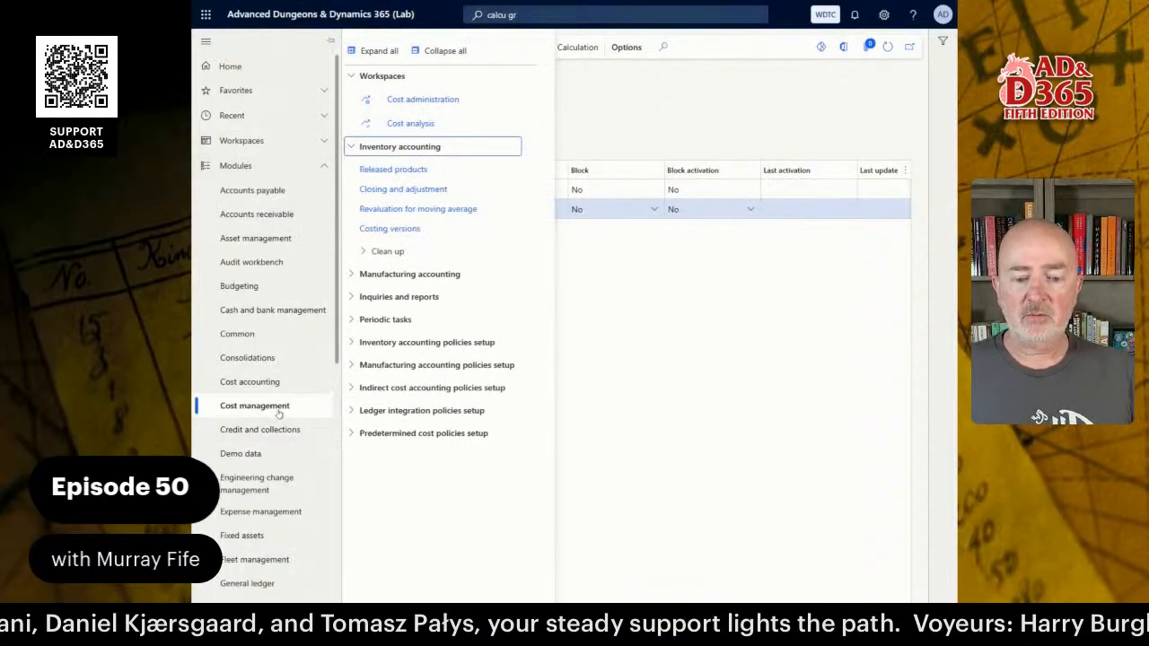
pyautogui.click(422, 433)
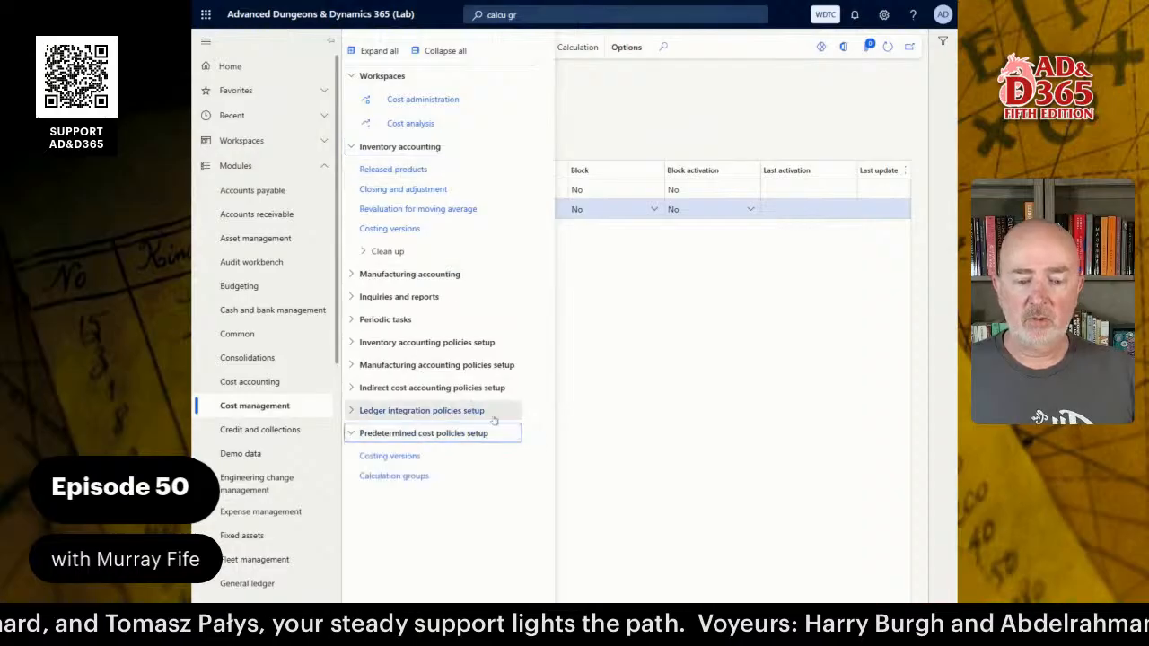
pyautogui.click(394, 476)
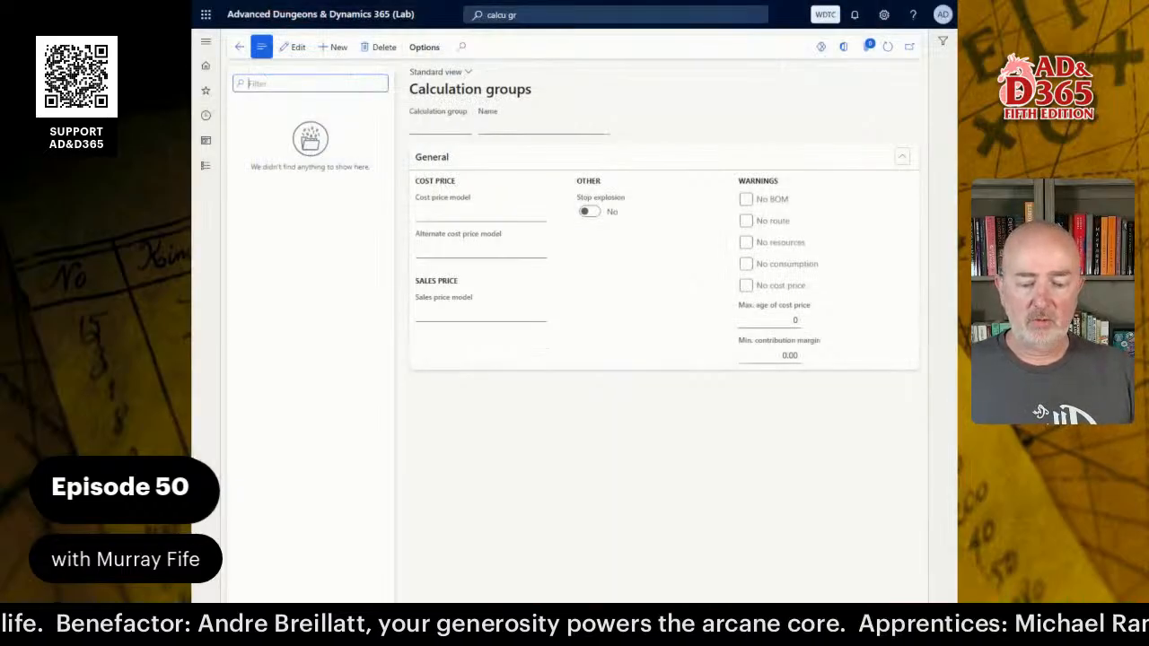
# Create calculation group DEFAULT with the name 'DEFAULT Calculation Group'.
pyautogui.click(334, 47)
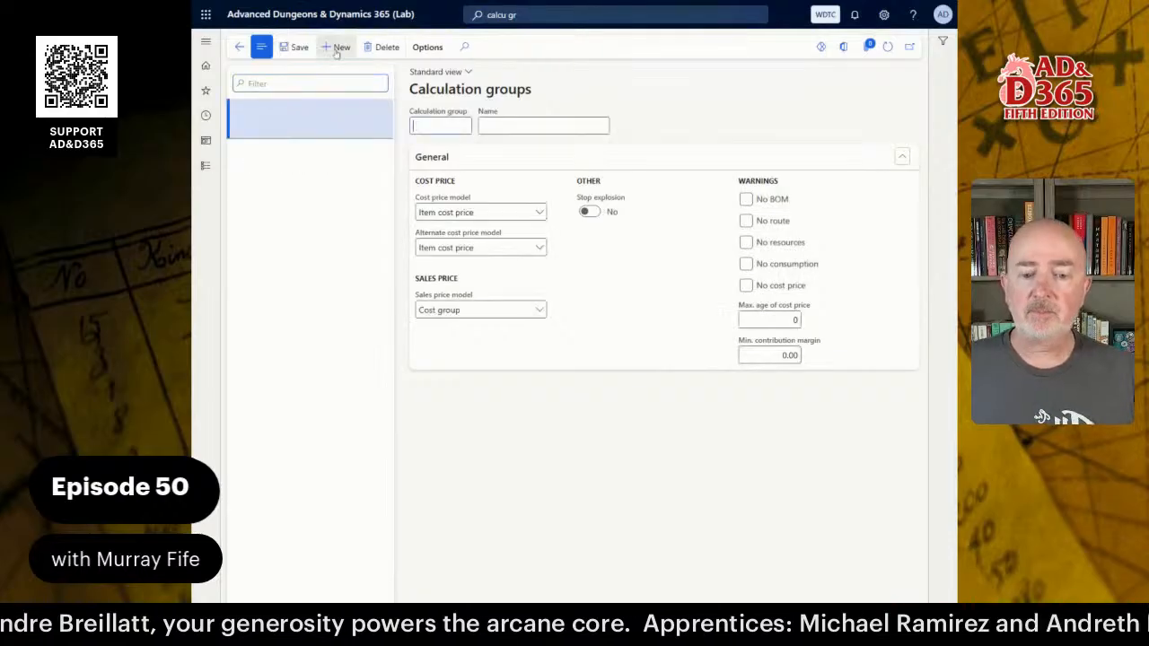
pyautogui.write('DEFAULT')
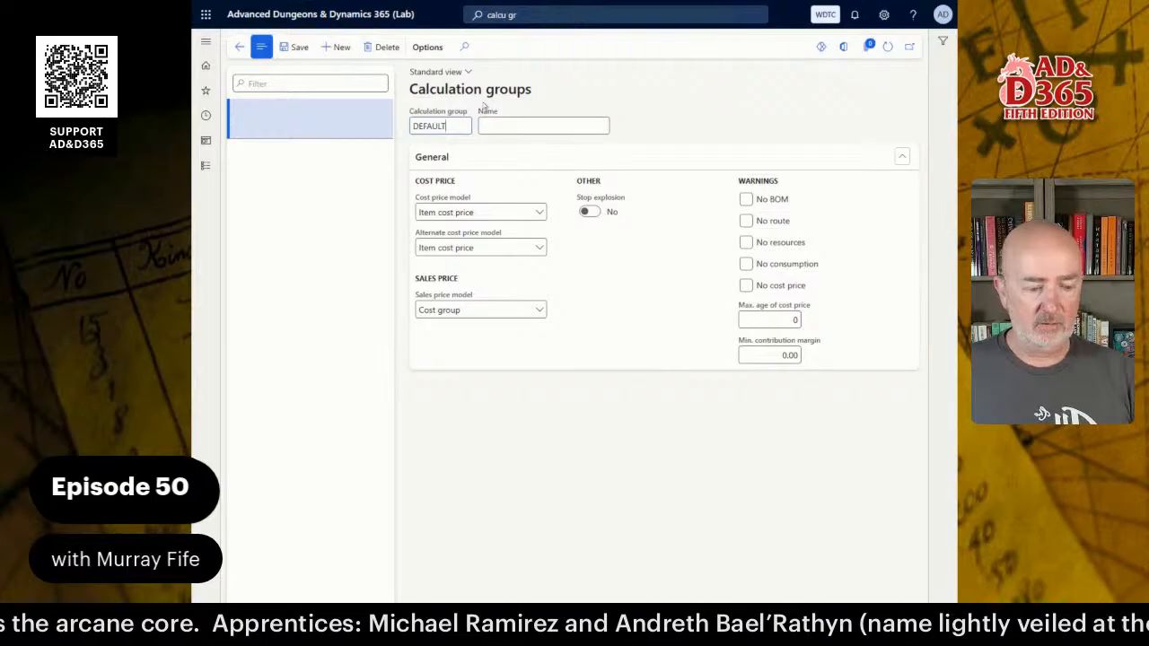
pyautogui.press('Tab')
pyautogui.write('DE')
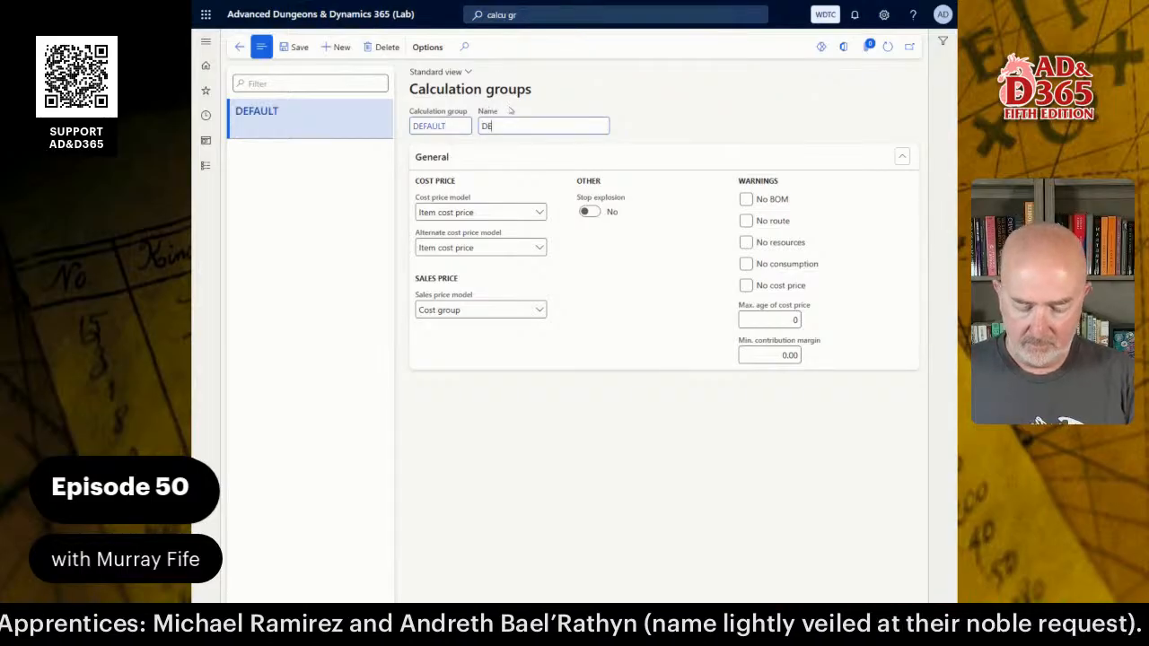
pyautogui.write('FAULT Calcu')
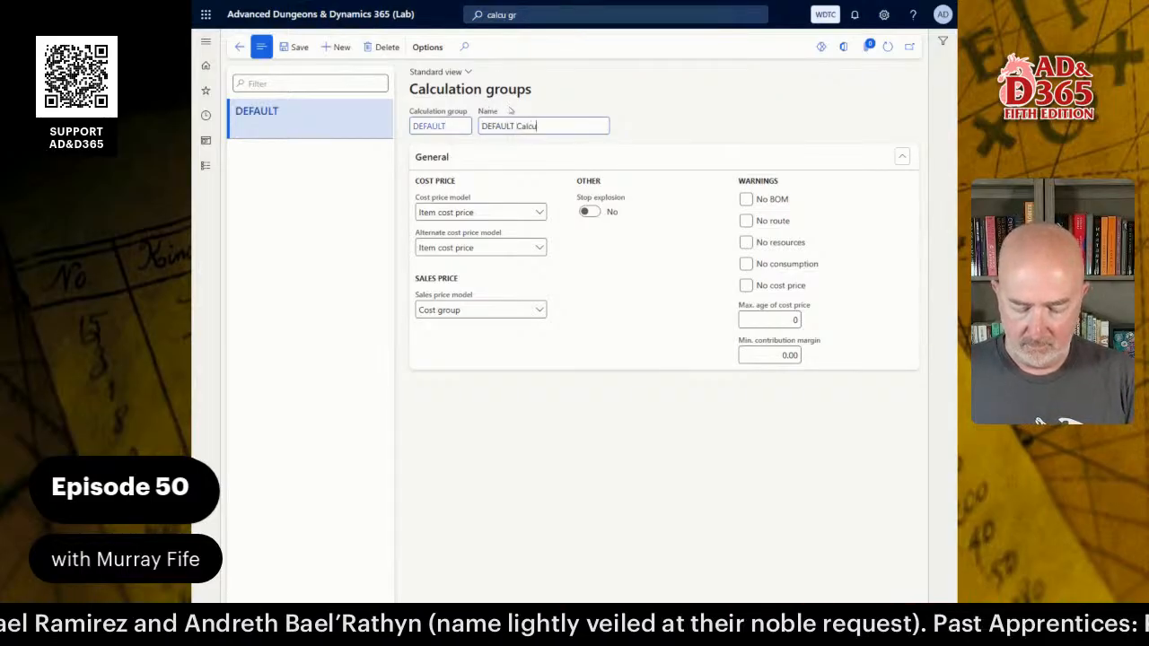
pyautogui.write('lation Group')
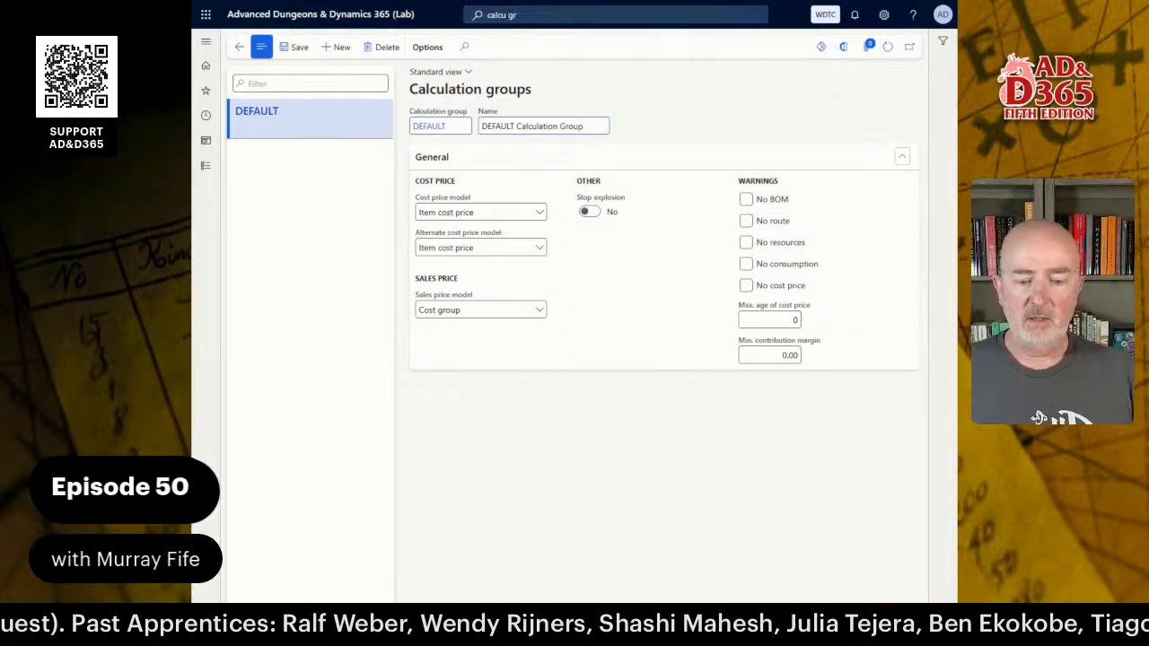
pyautogui.click(518, 514)
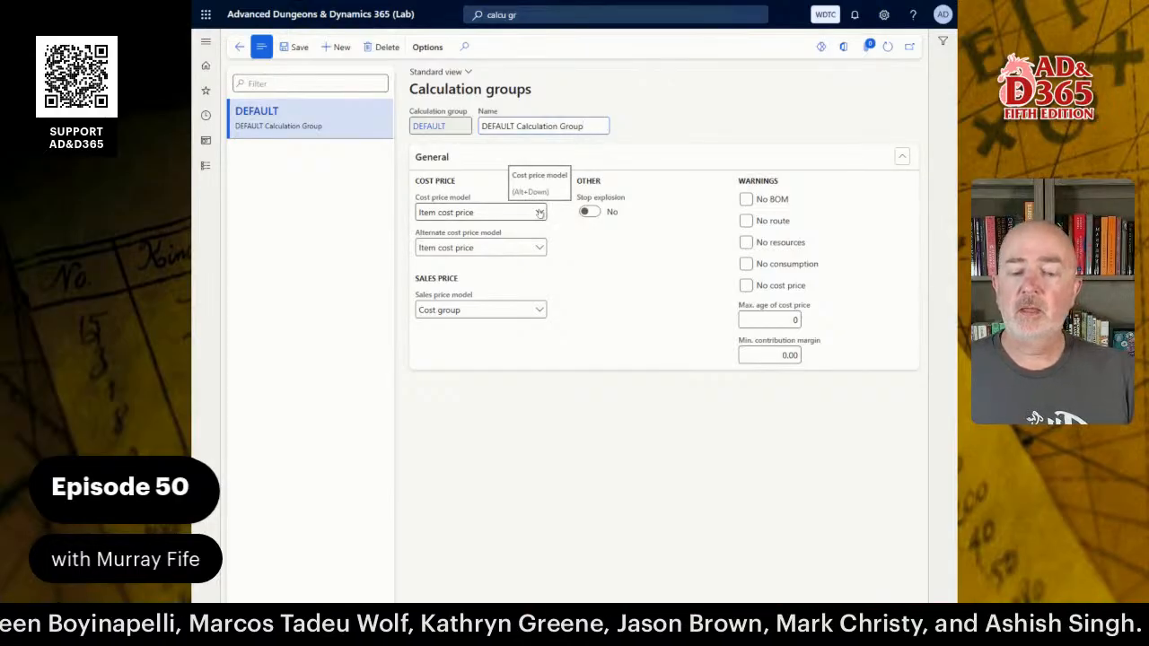
pyautogui.click(539, 212)
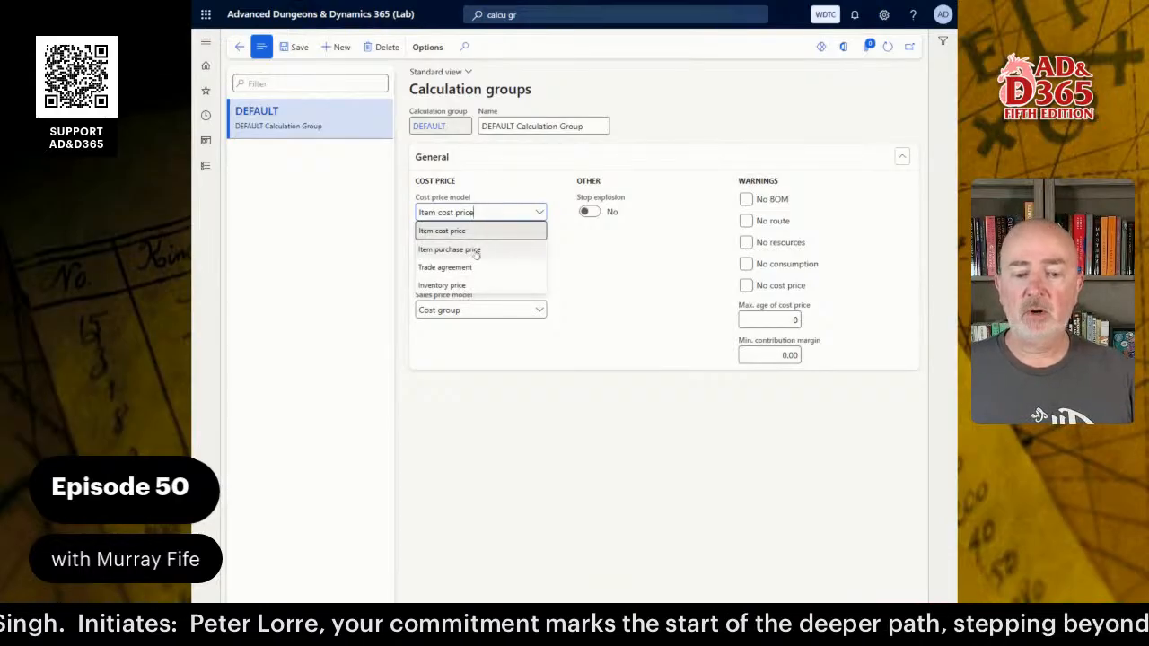
pyautogui.click(489, 187)
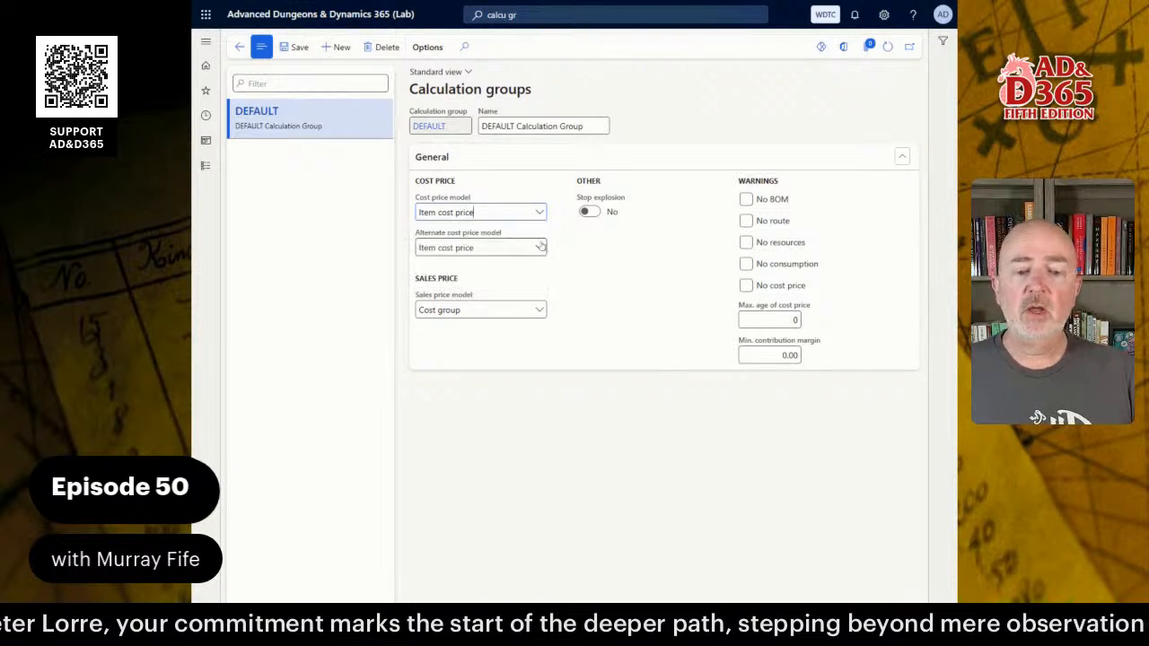
pyautogui.click(516, 247)
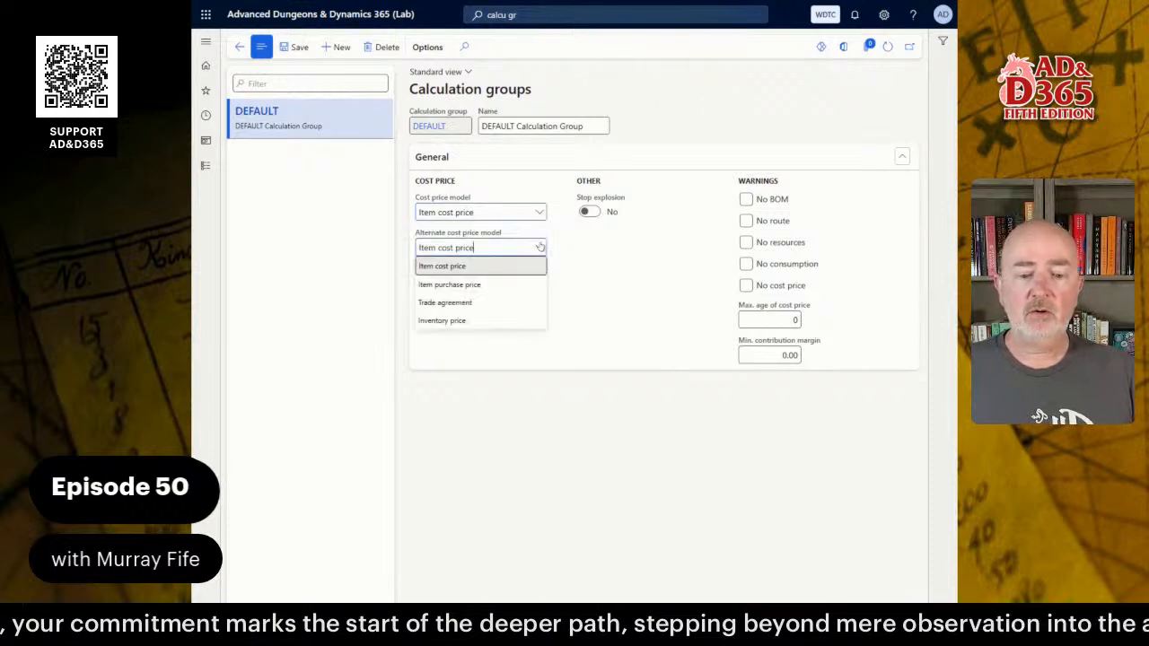
pyautogui.click(588, 279)
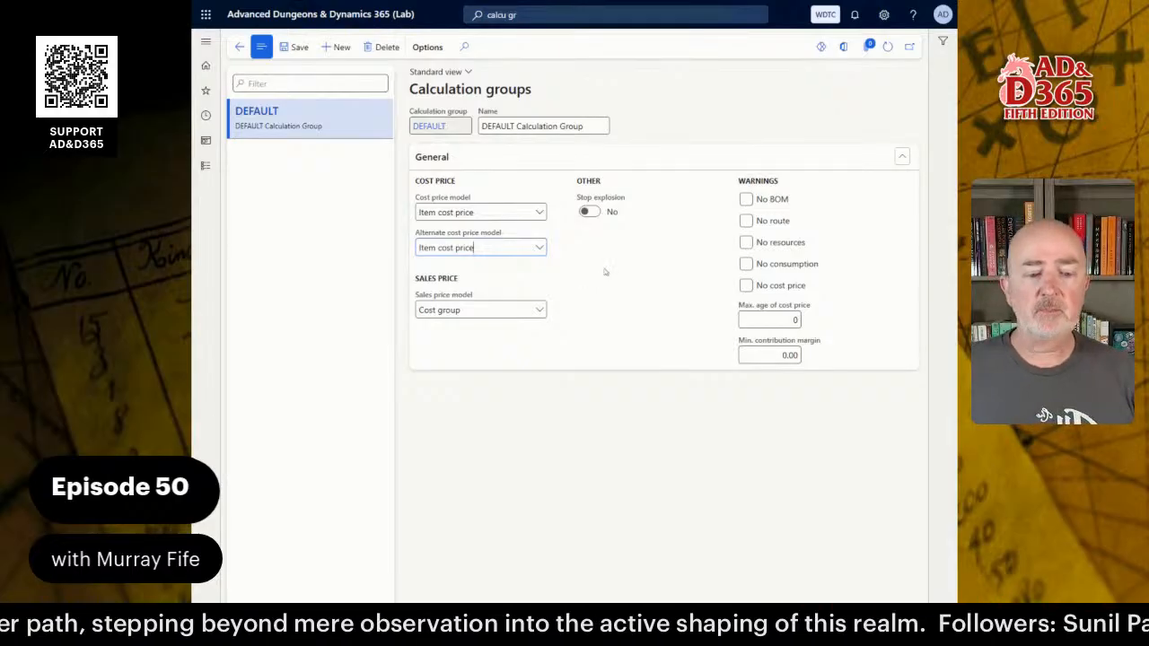
pyautogui.click(746, 207)
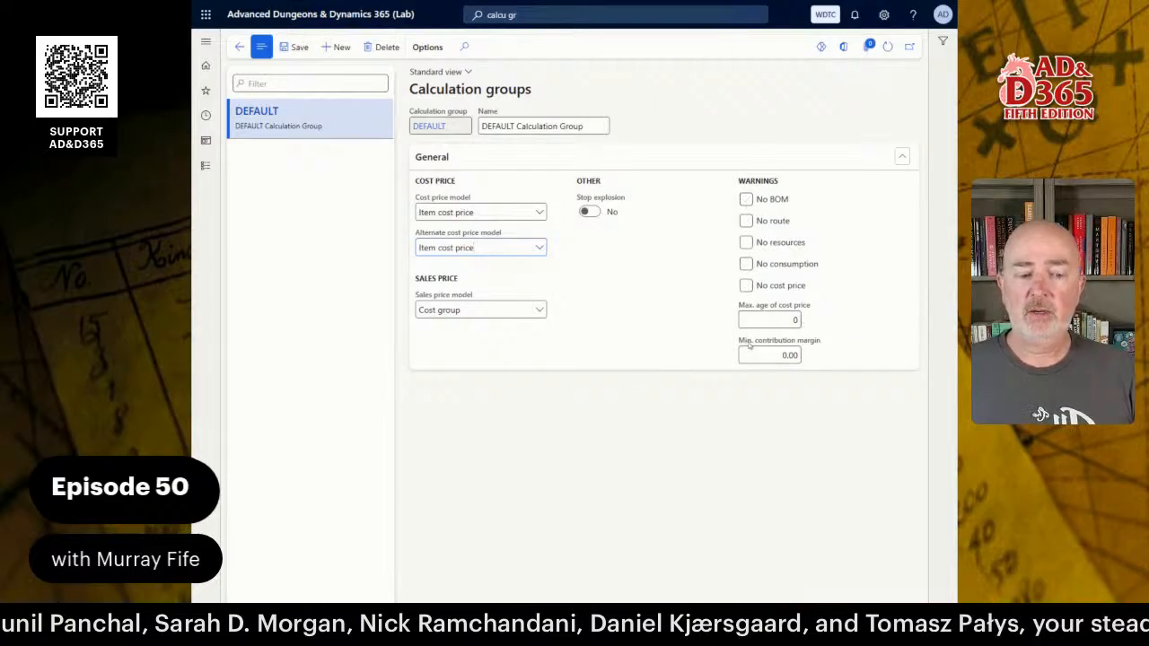
pyautogui.click(539, 310)
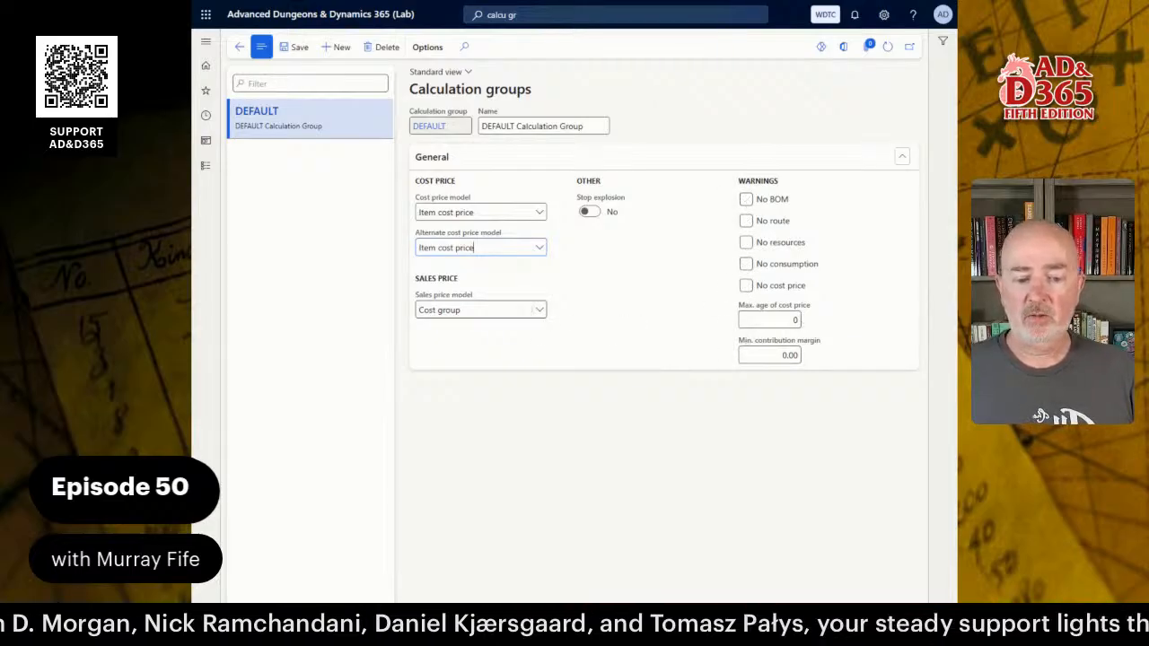
pyautogui.click(620, 308)
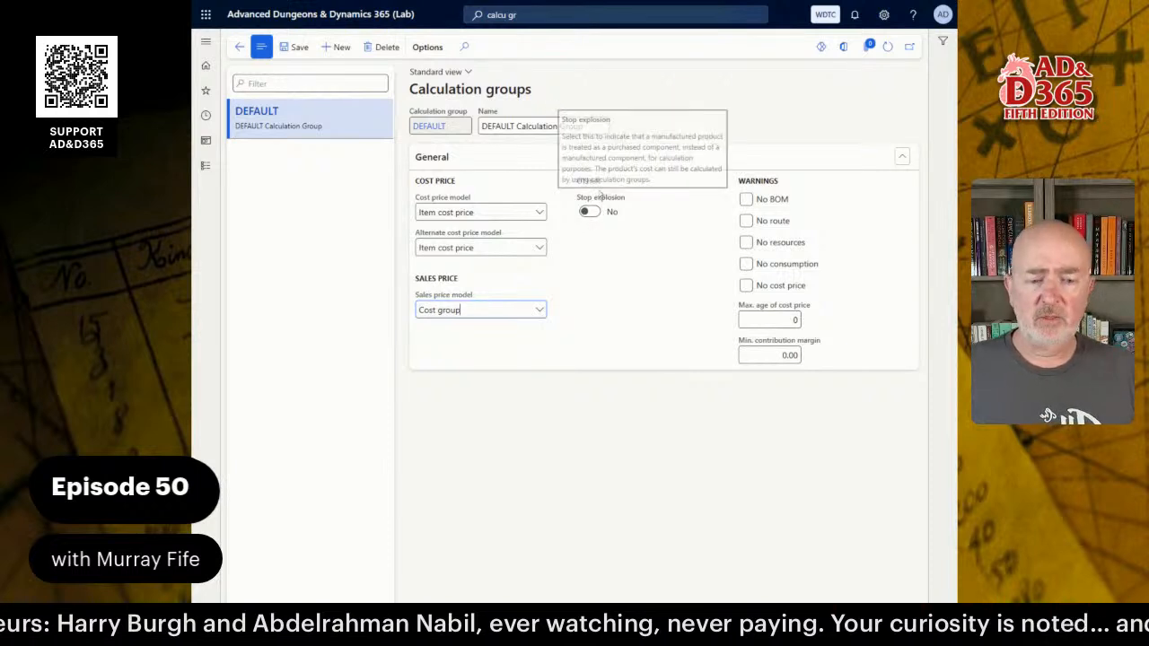
pyautogui.moveTo(604, 214)
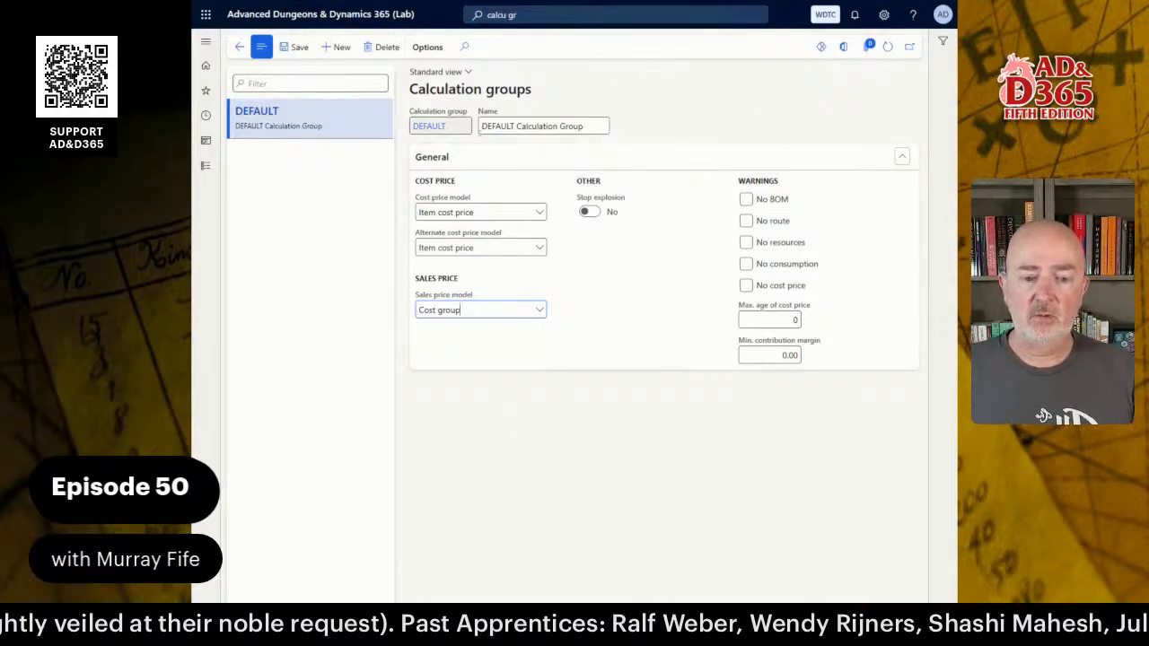
# Rename DEFAULT to 'Default Calculation Group' and add group POTIONS named 'Potions Calculation Group'.
pyautogui.doubleClick(496, 126)
pyautogui.write('Default')
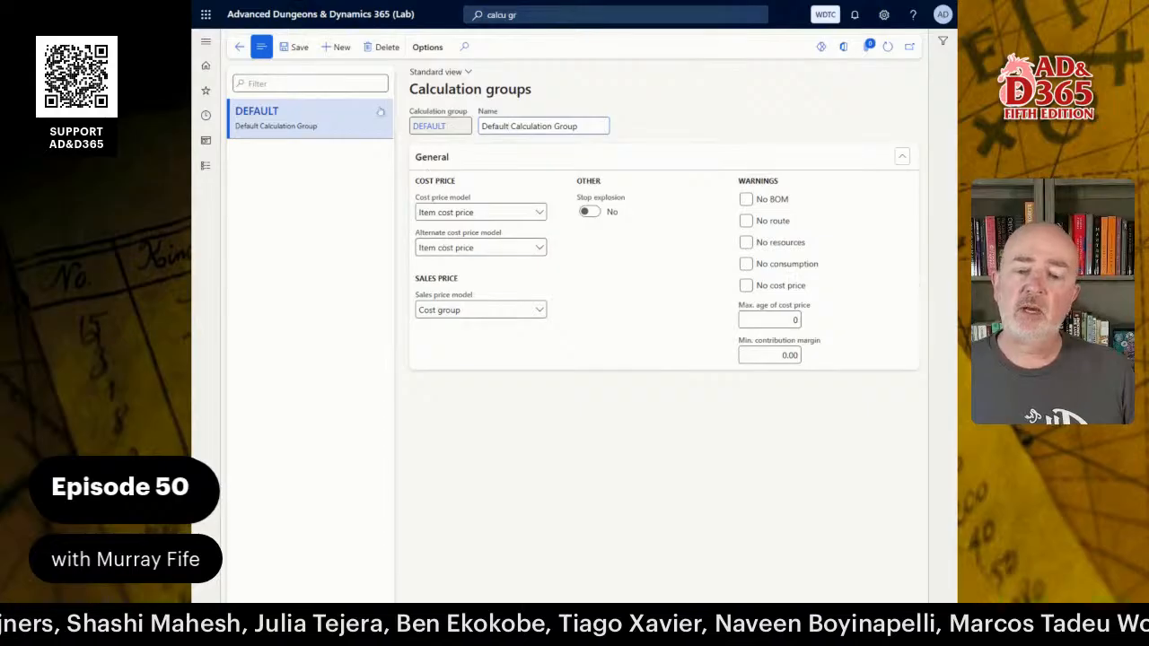
pyautogui.click(340, 48)
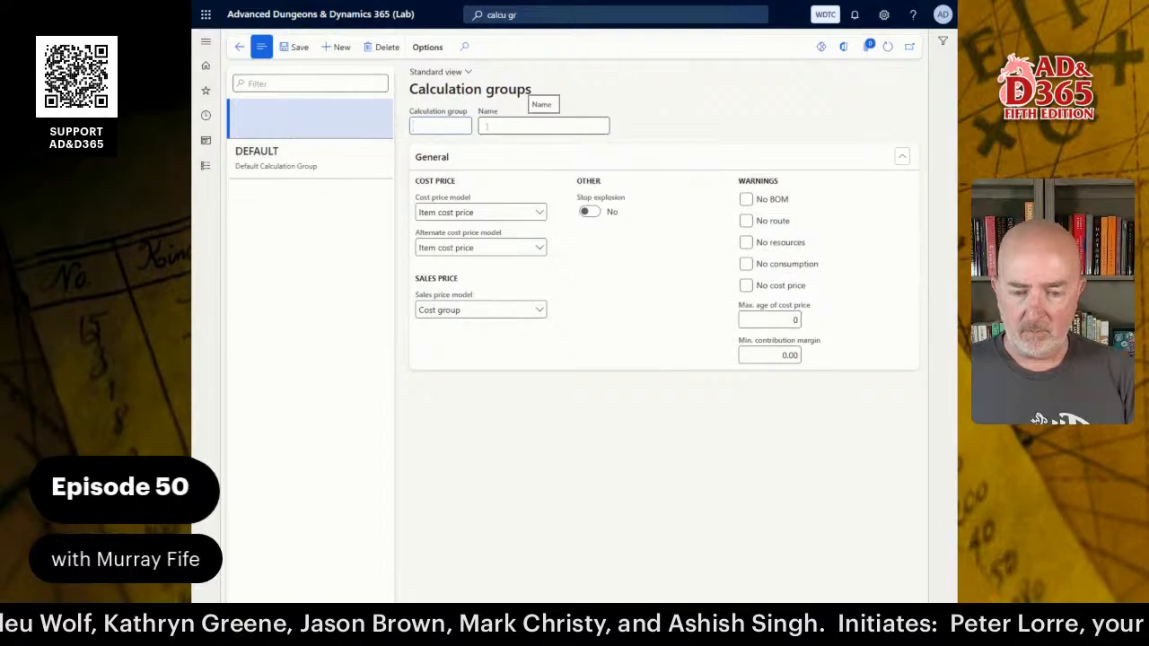
pyautogui.write('POTIONS')
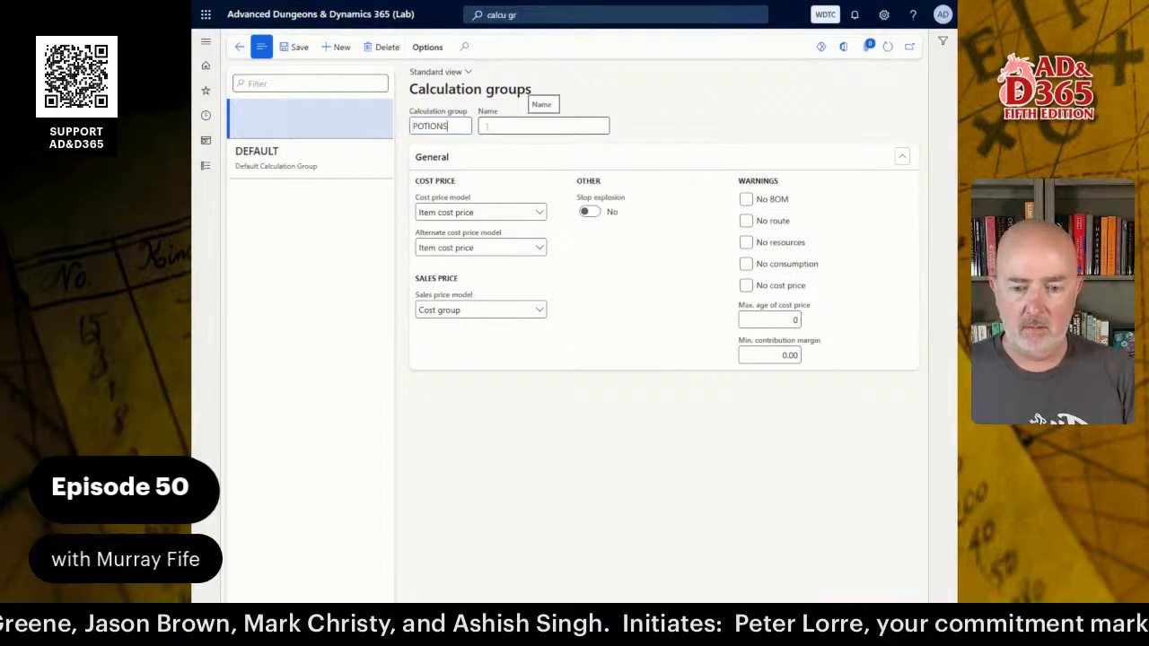
pyautogui.press('Tab')
pyautogui.write('Potions')
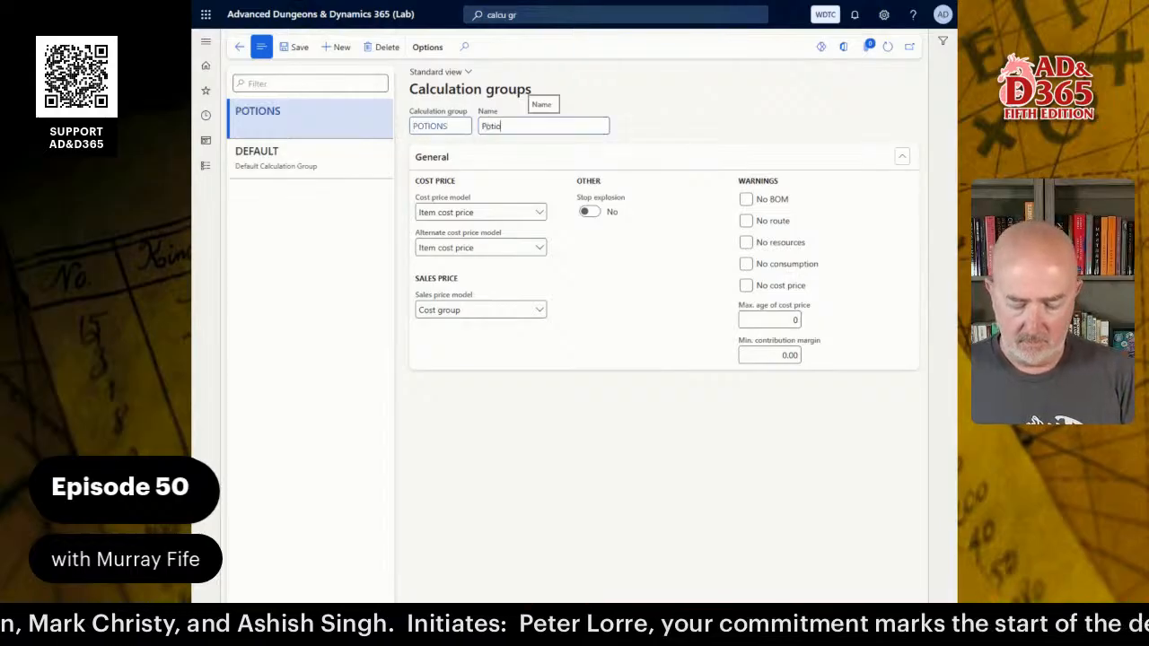
pyautogui.write(' Calculation Group')
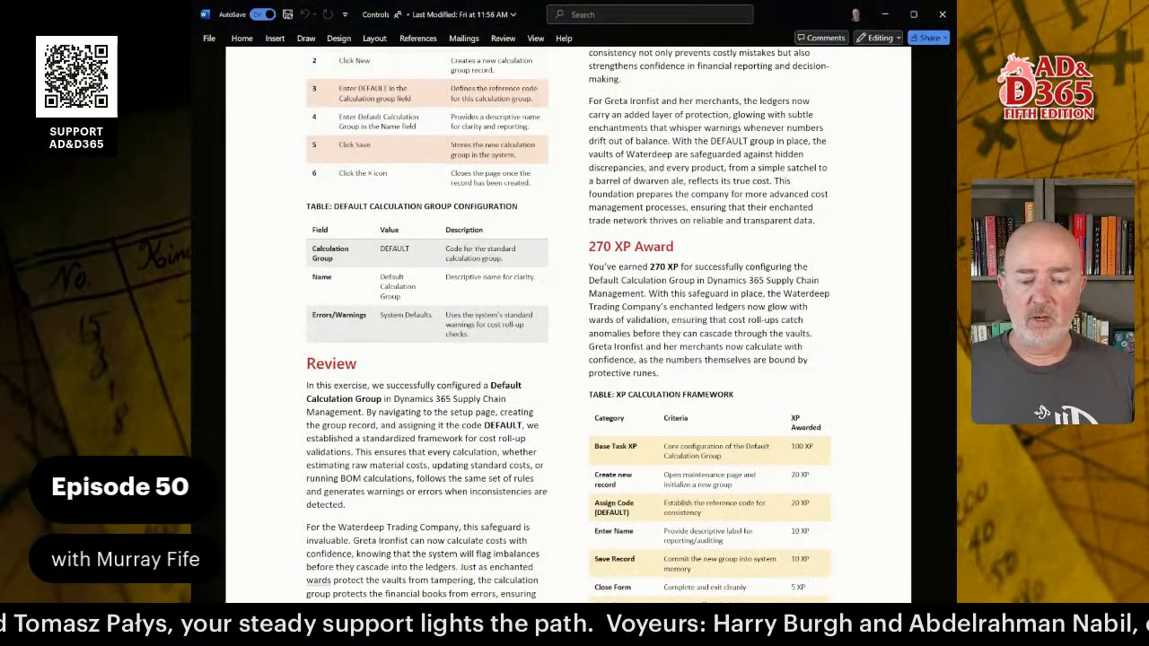
# Scroll the Word lab guide to the exercise's Review, Conclusion and 270 XP Award sections.
pyautogui.scroll(10, 409, 406)
pyautogui.scroll(-15, 408, 405)
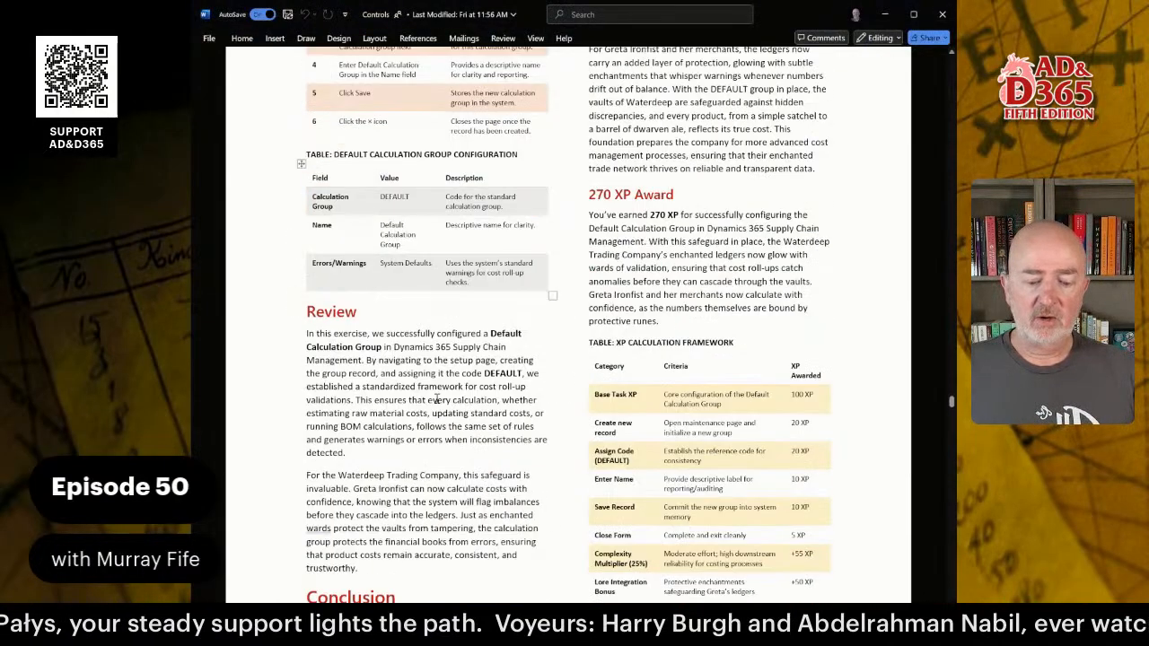
pyautogui.scroll(4, 447, 401)
pyautogui.scroll(3, 447, 401)
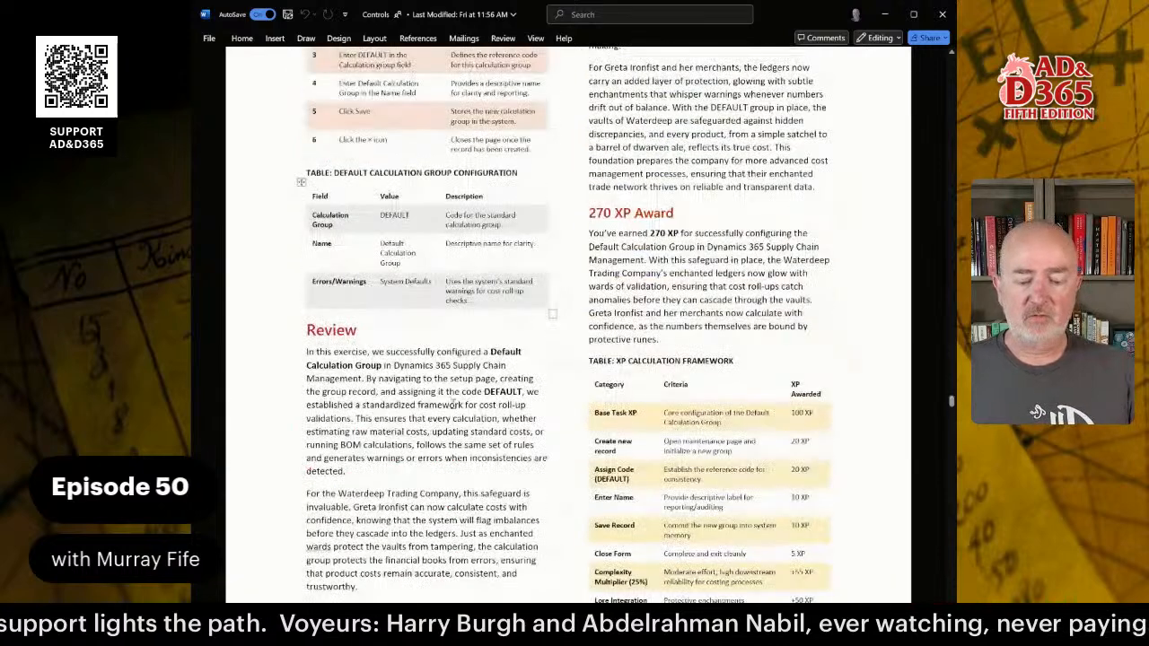
pyautogui.scroll(-2, 447, 401)
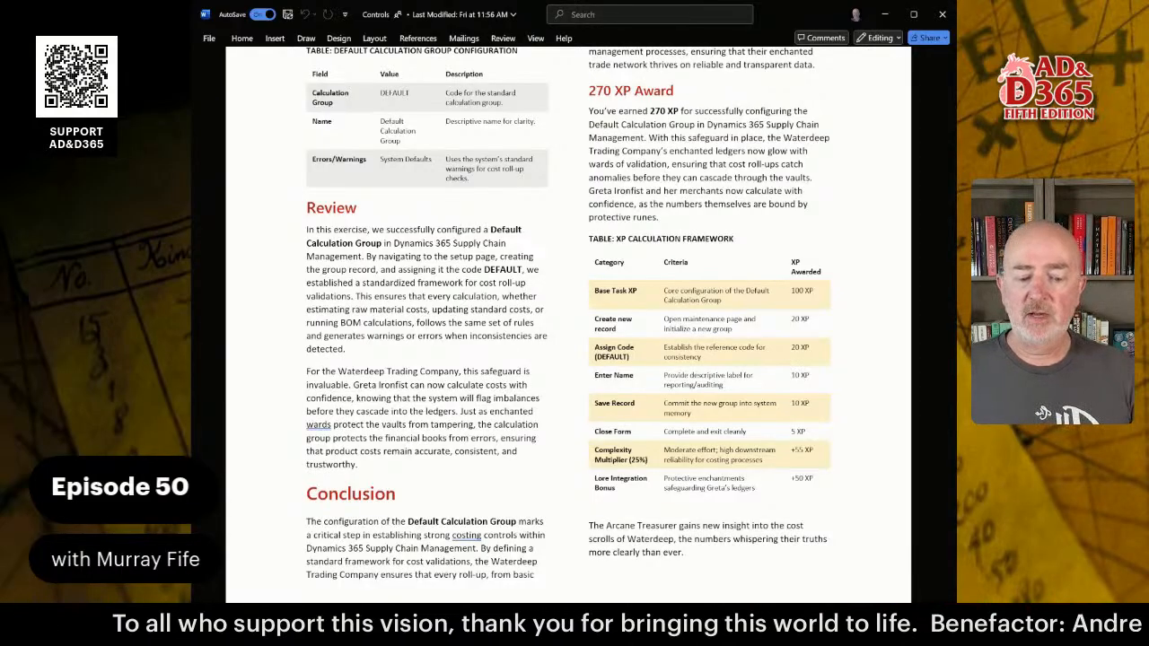
pyautogui.scroll(-3, 406, 292)
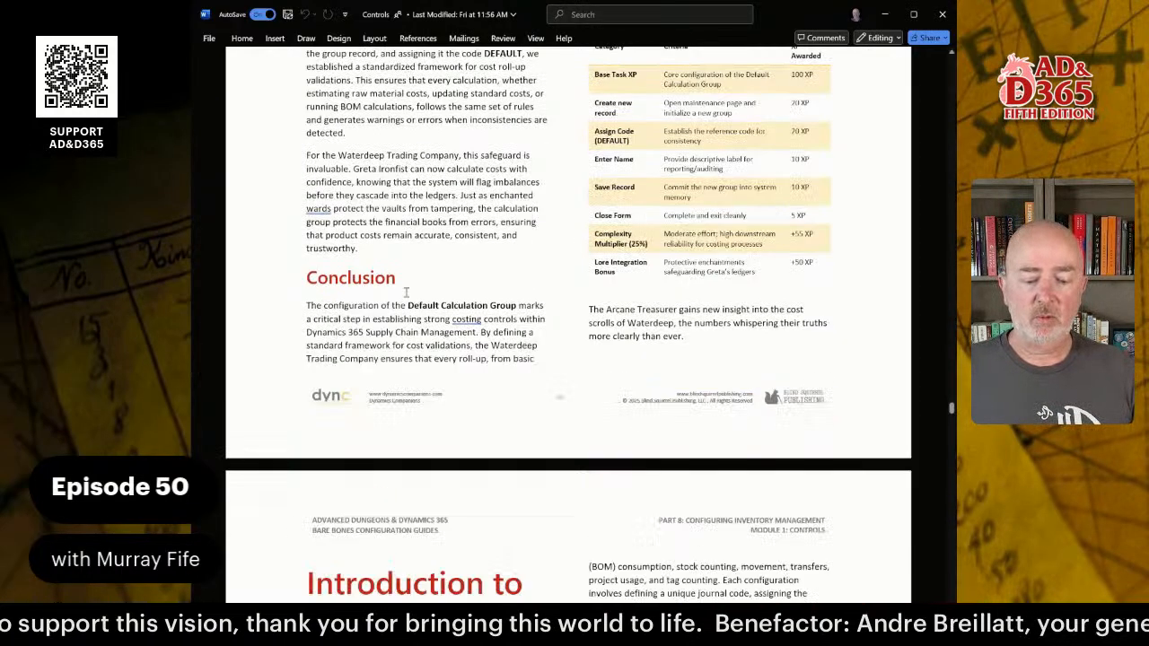
pyautogui.scroll(-5, 405, 292)
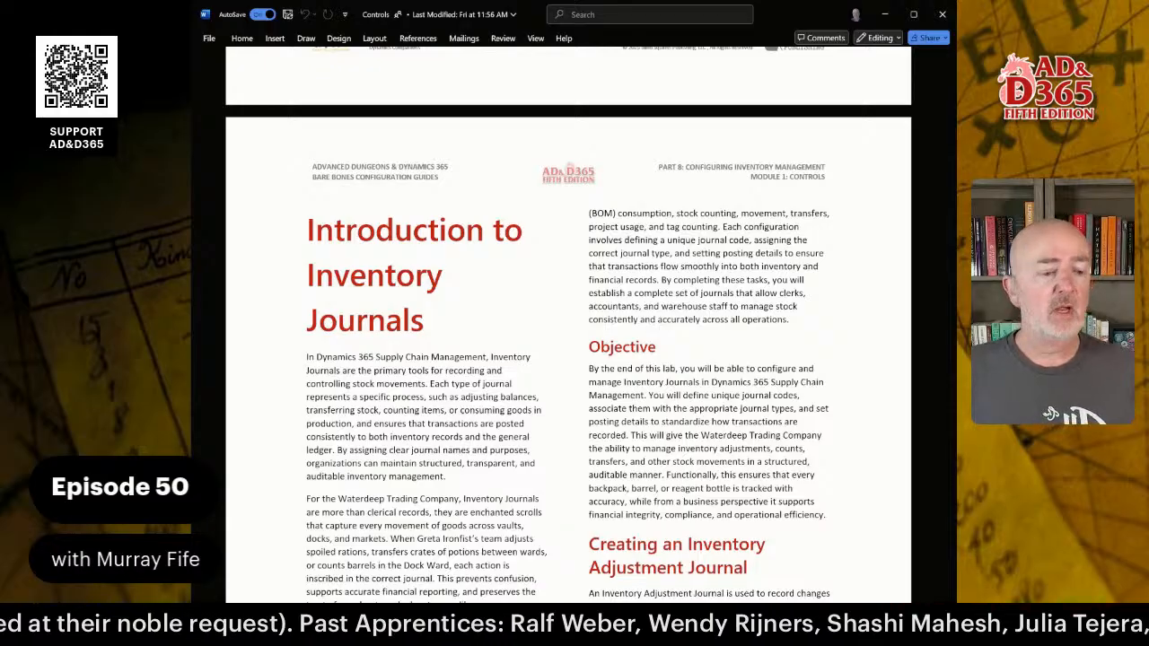
pyautogui.scroll(10, 567, 280)
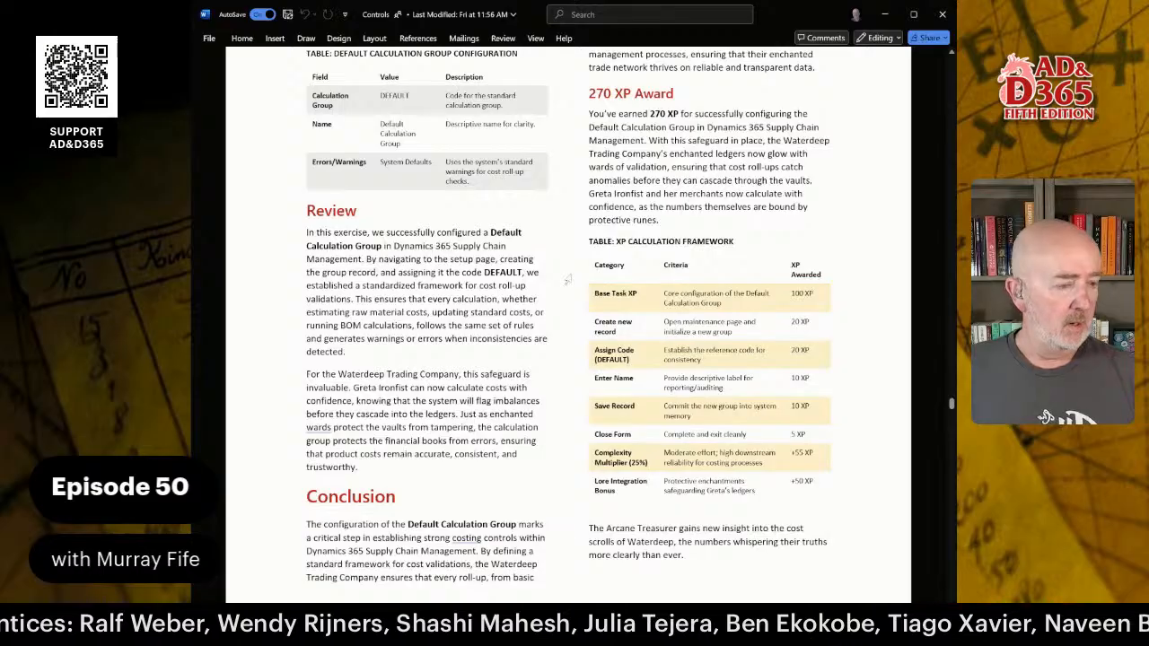
pyautogui.scroll(1, 567, 279)
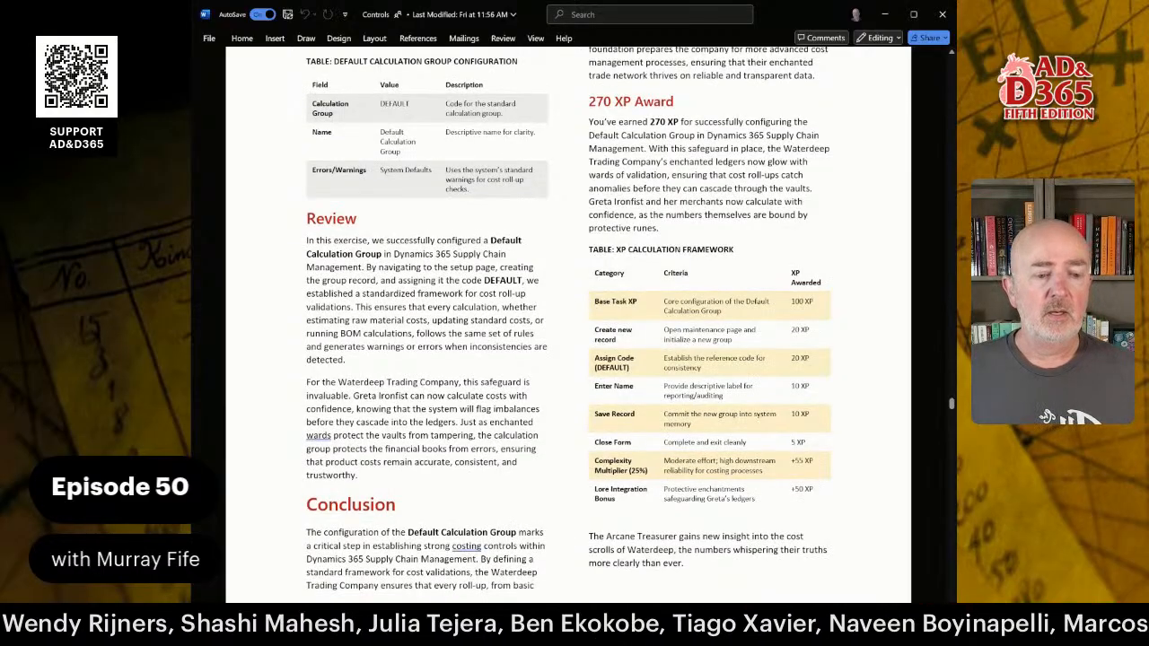